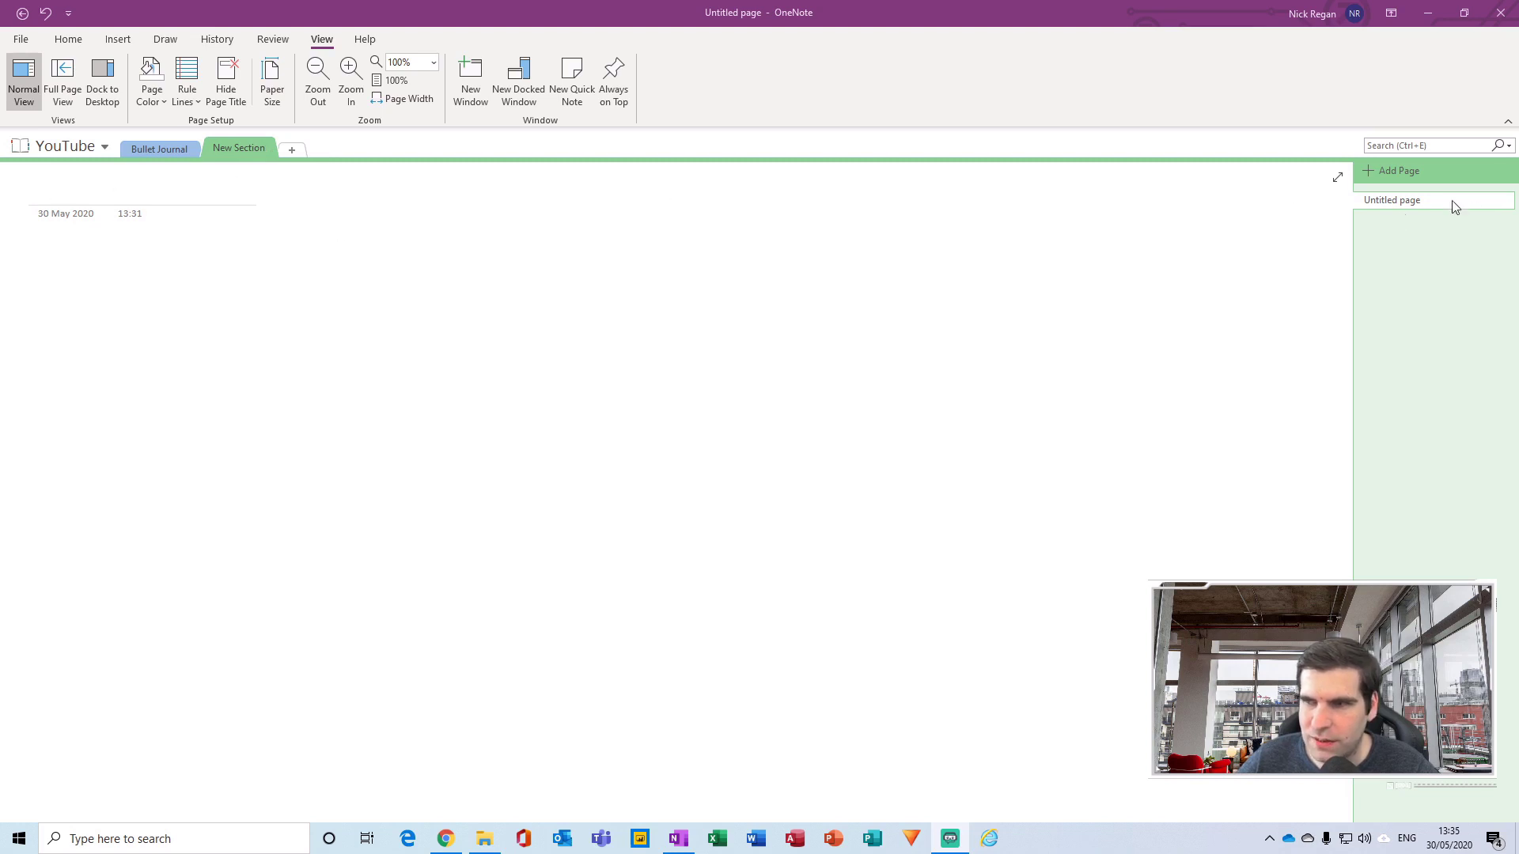
# Title the untitled page "How to Take Notes"
pyautogui.click(162, 193)
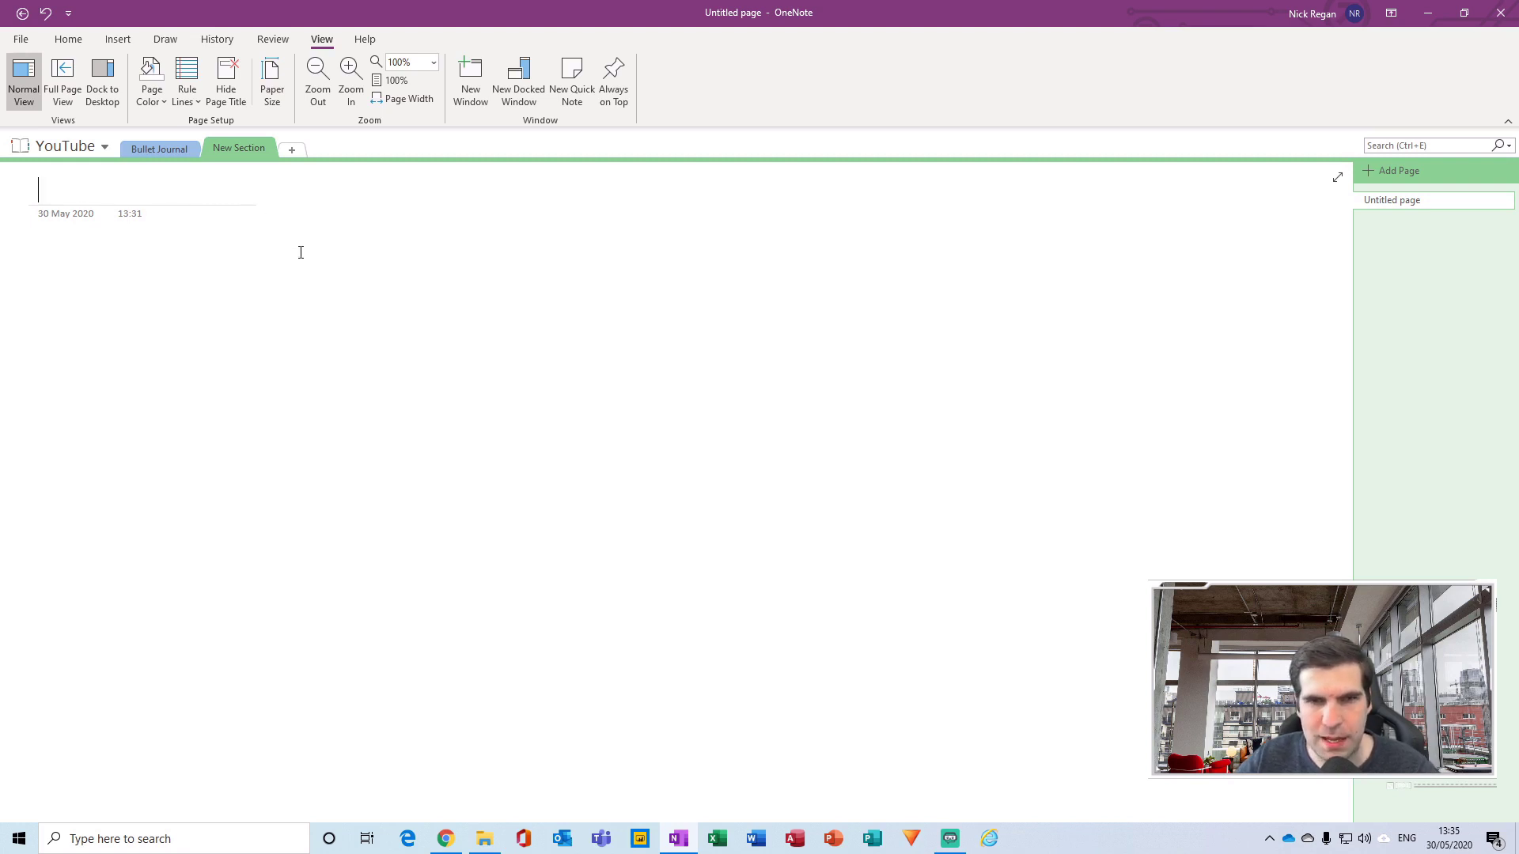
pyautogui.write('H')
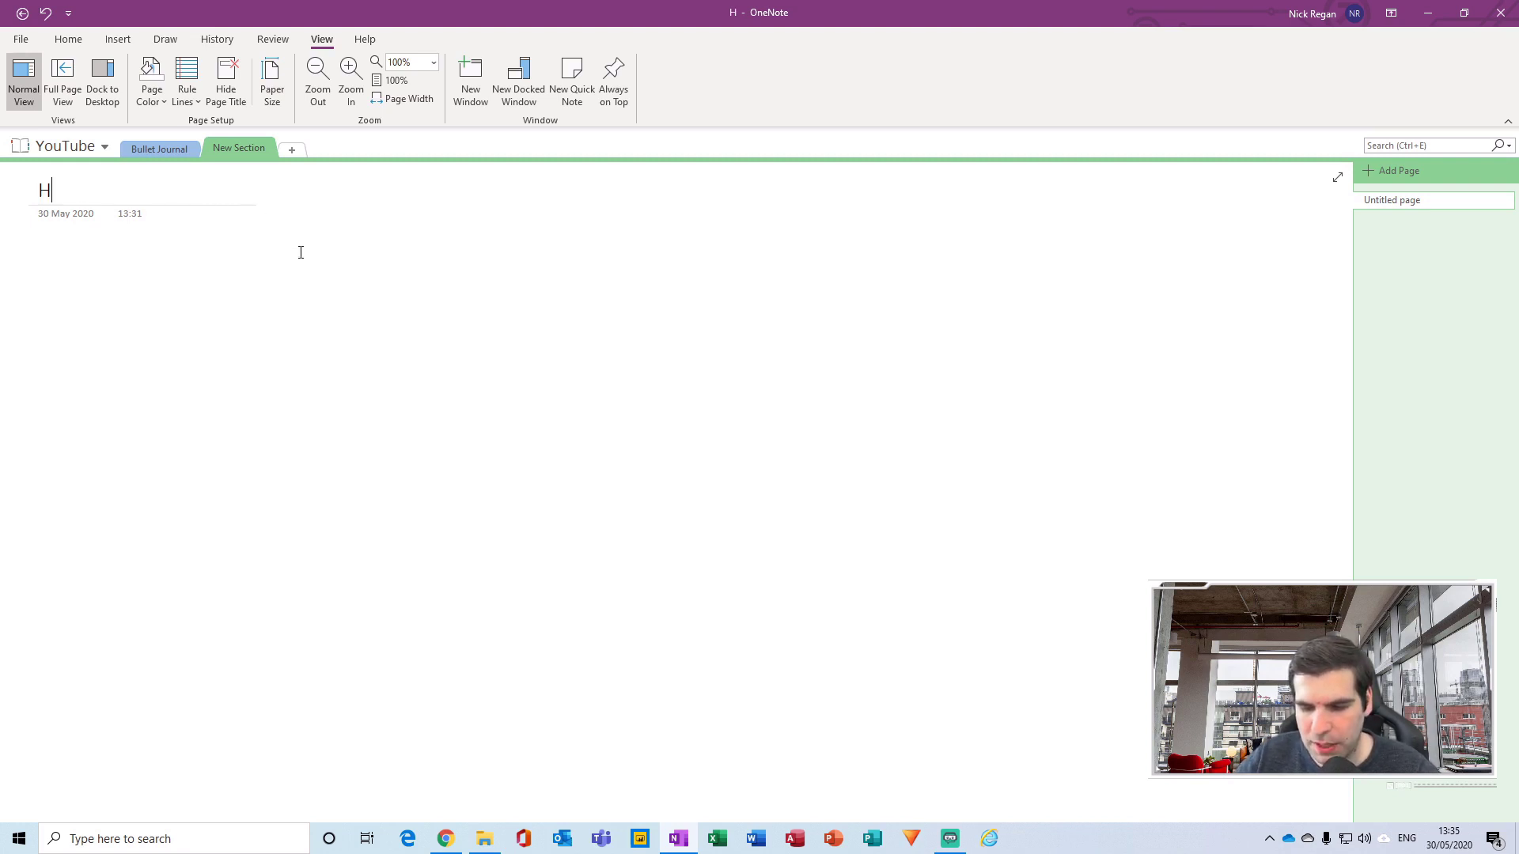
pyautogui.write('ow to Take Notes')
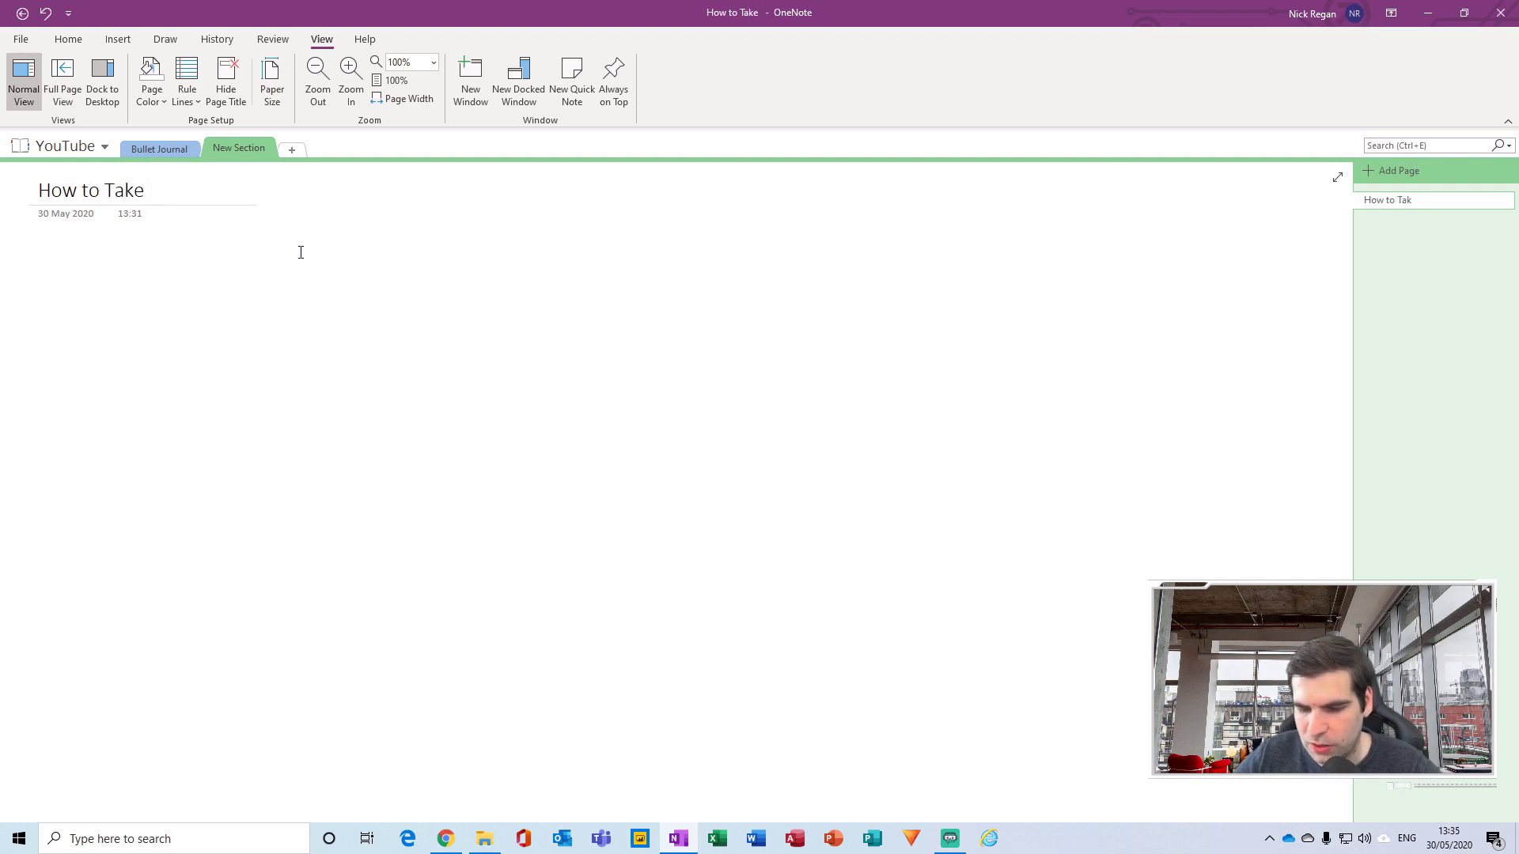
pyautogui.click(301, 252)
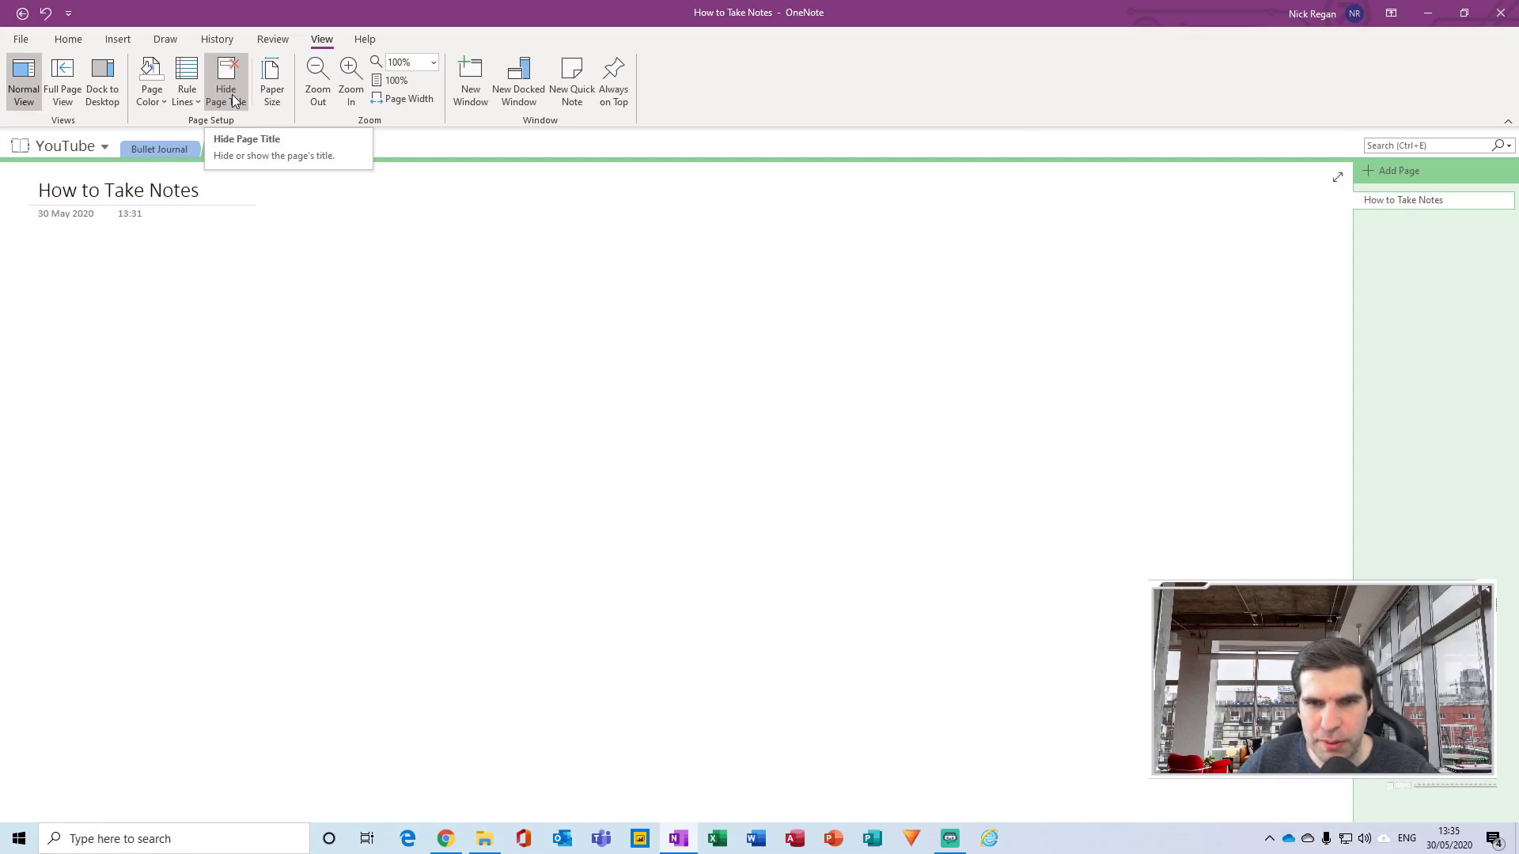
# Try to hide the page title, but decline its removal
pyautogui.click(234, 99)
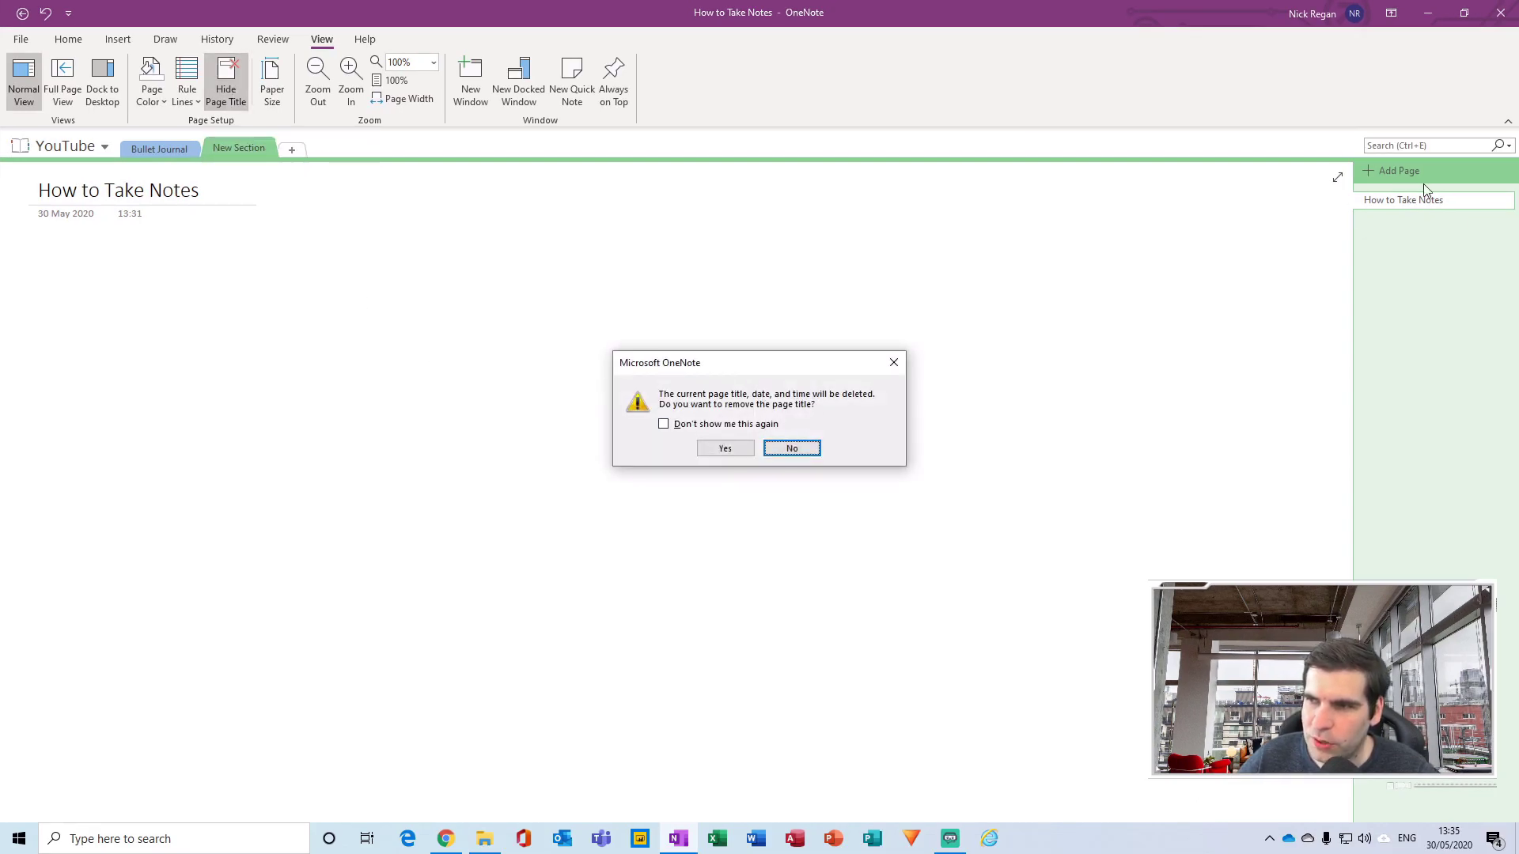
pyautogui.click(792, 448)
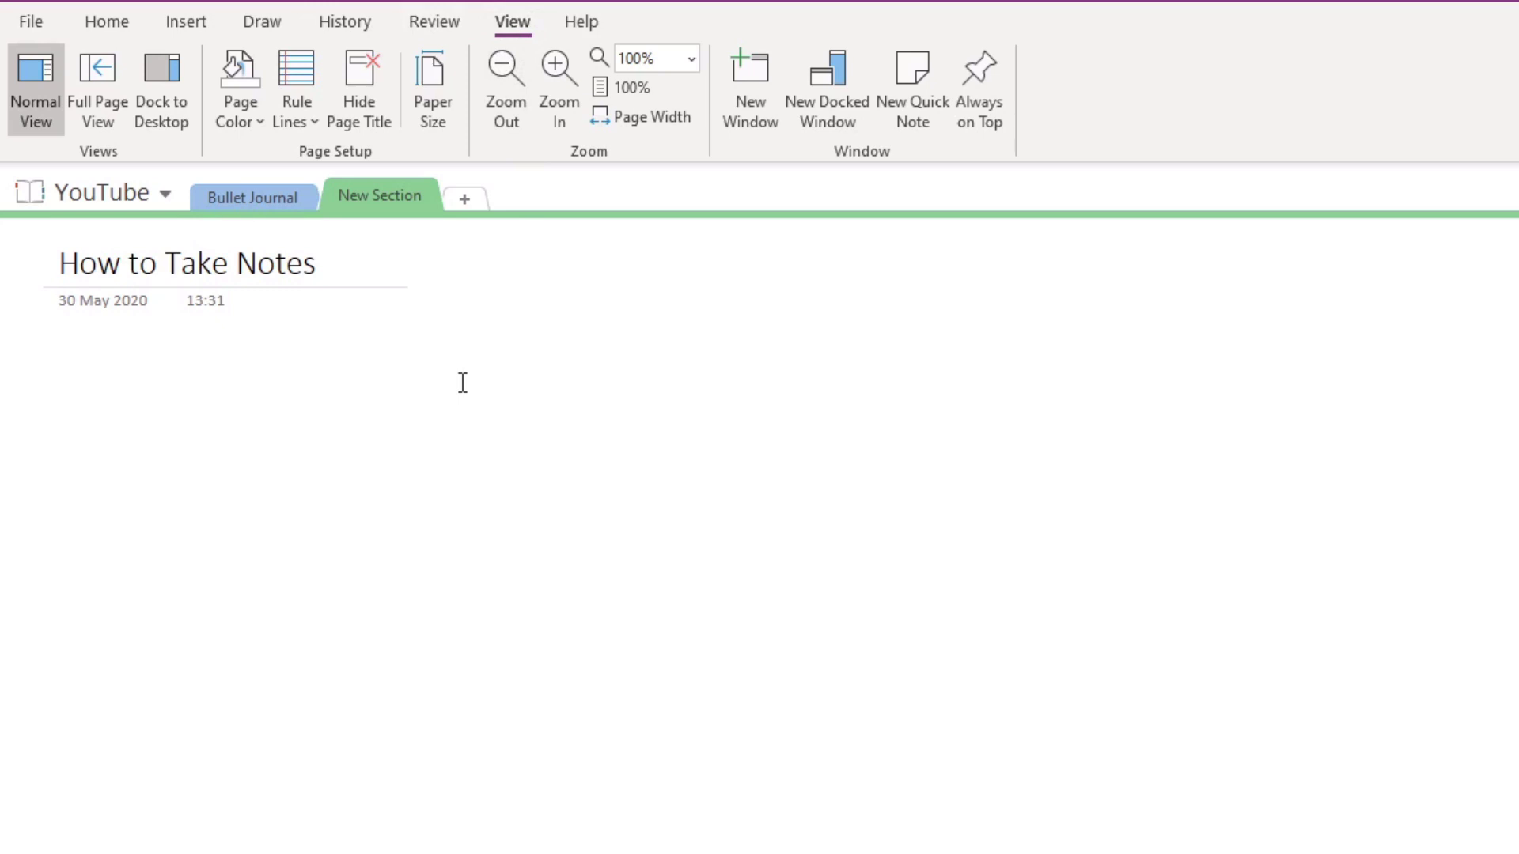
# Apply the second-narrowest horizontal rule lines to the page and set its paper size to A4
pyautogui.click(311, 119)
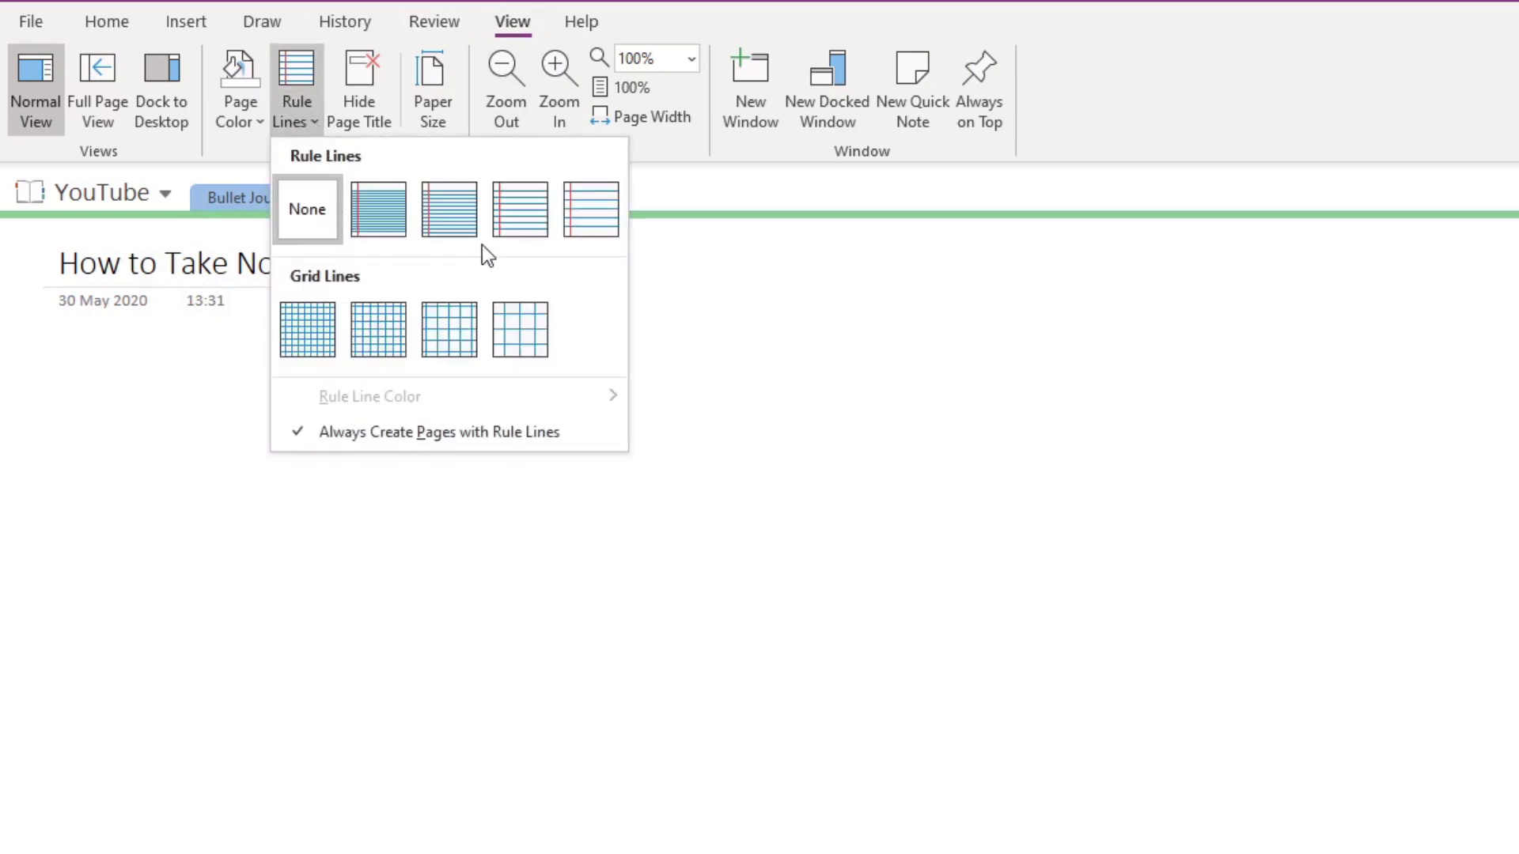
pyautogui.click(475, 225)
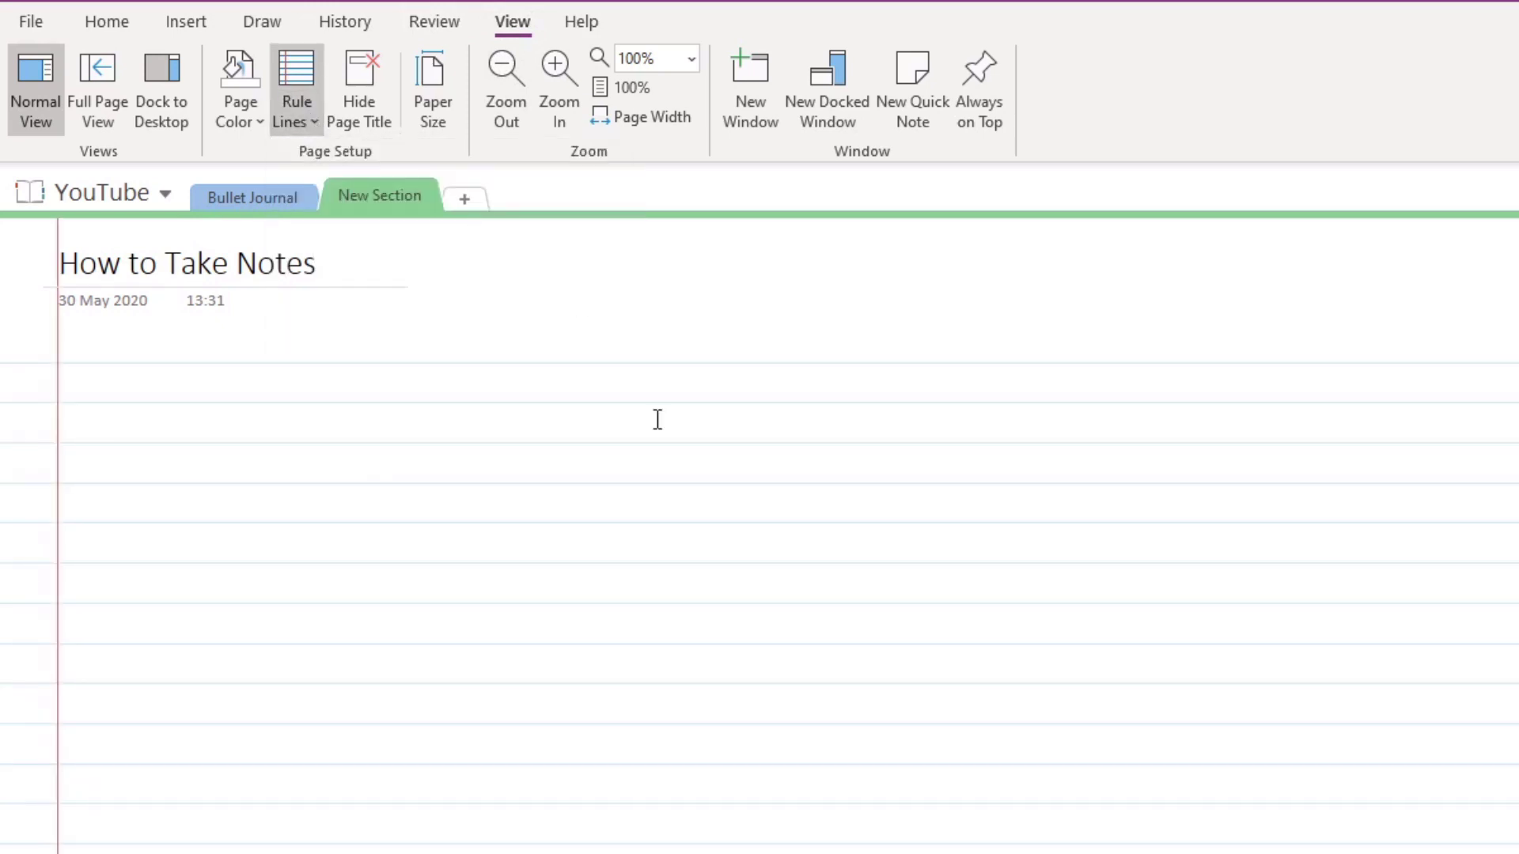
pyautogui.click(432, 111)
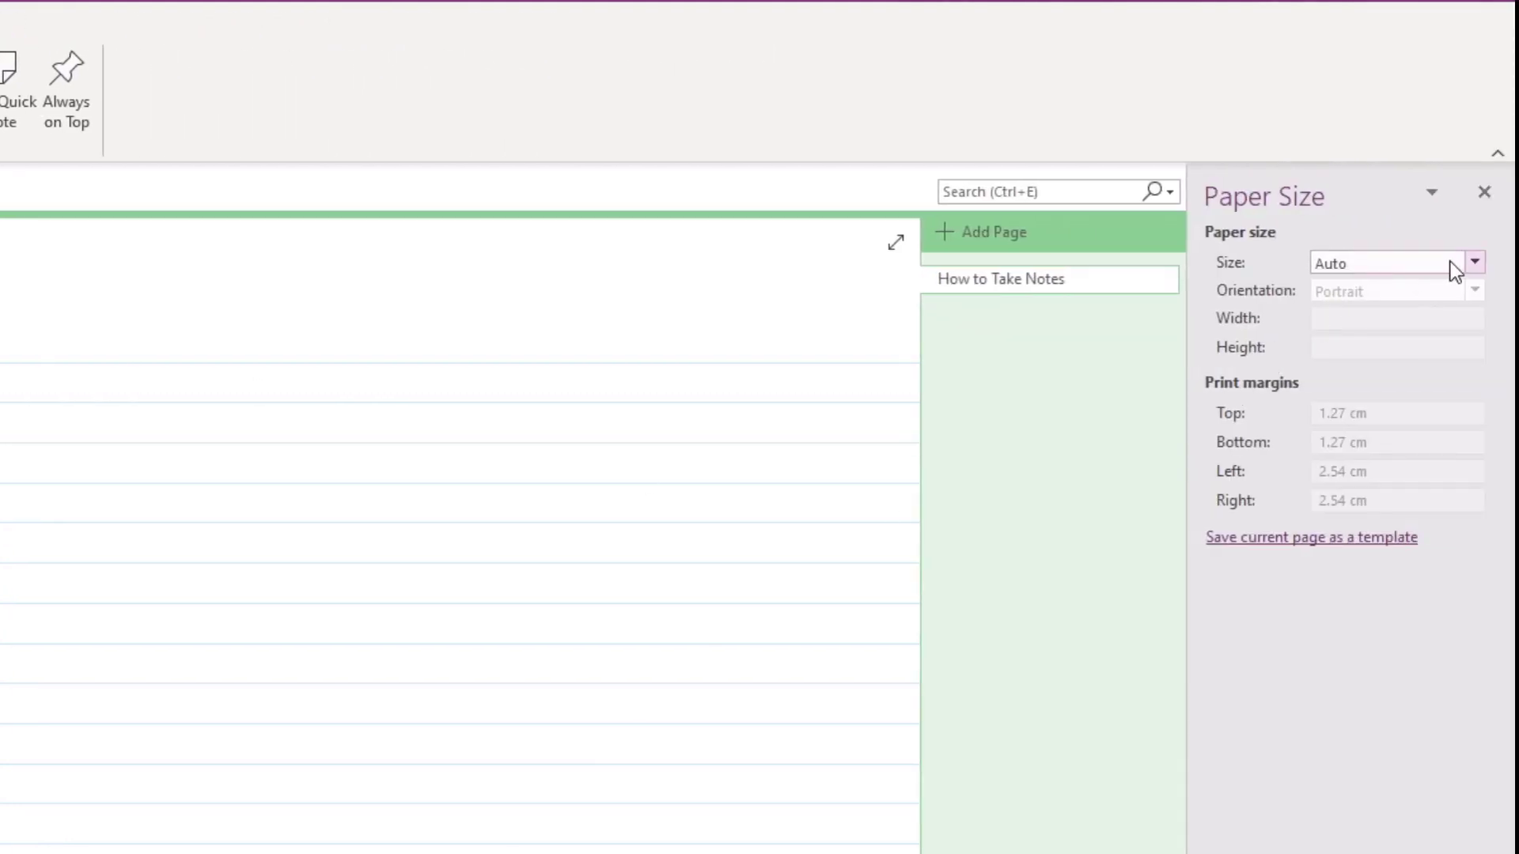
pyautogui.click(1456, 271)
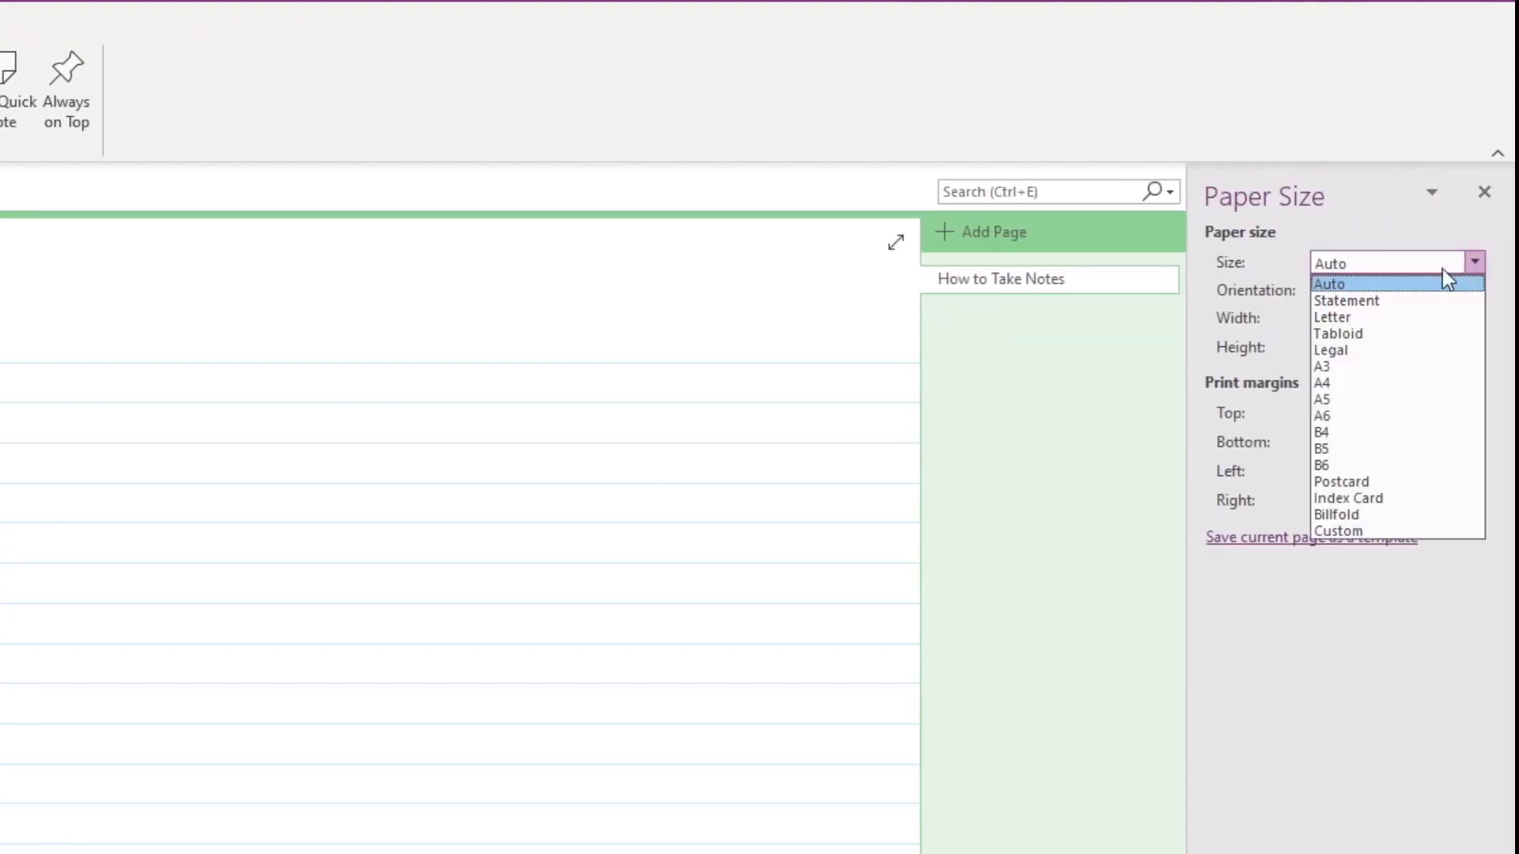
pyautogui.click(1340, 384)
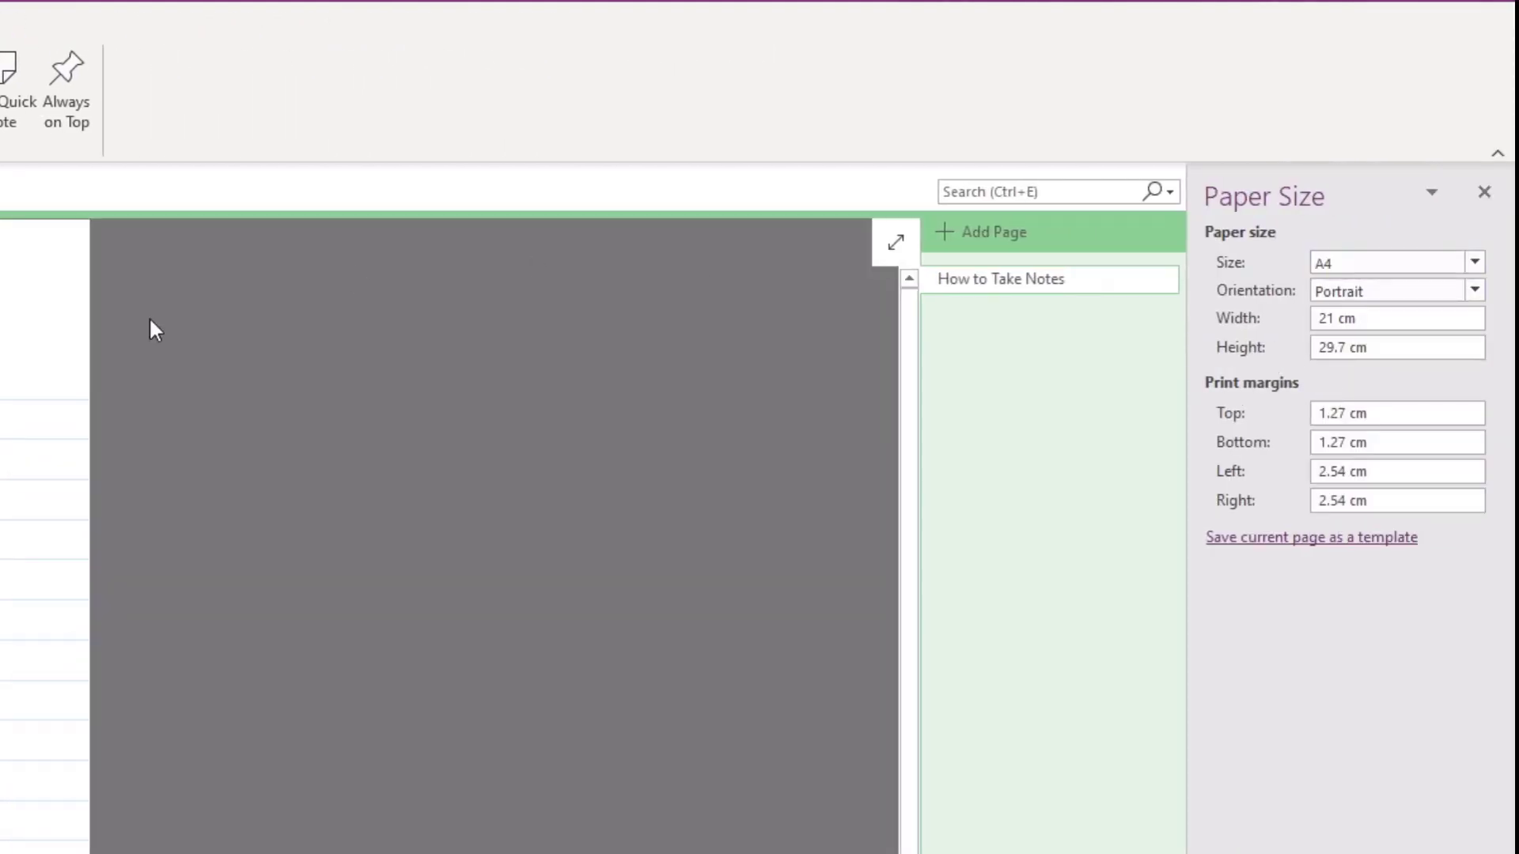
pyautogui.click(1484, 191)
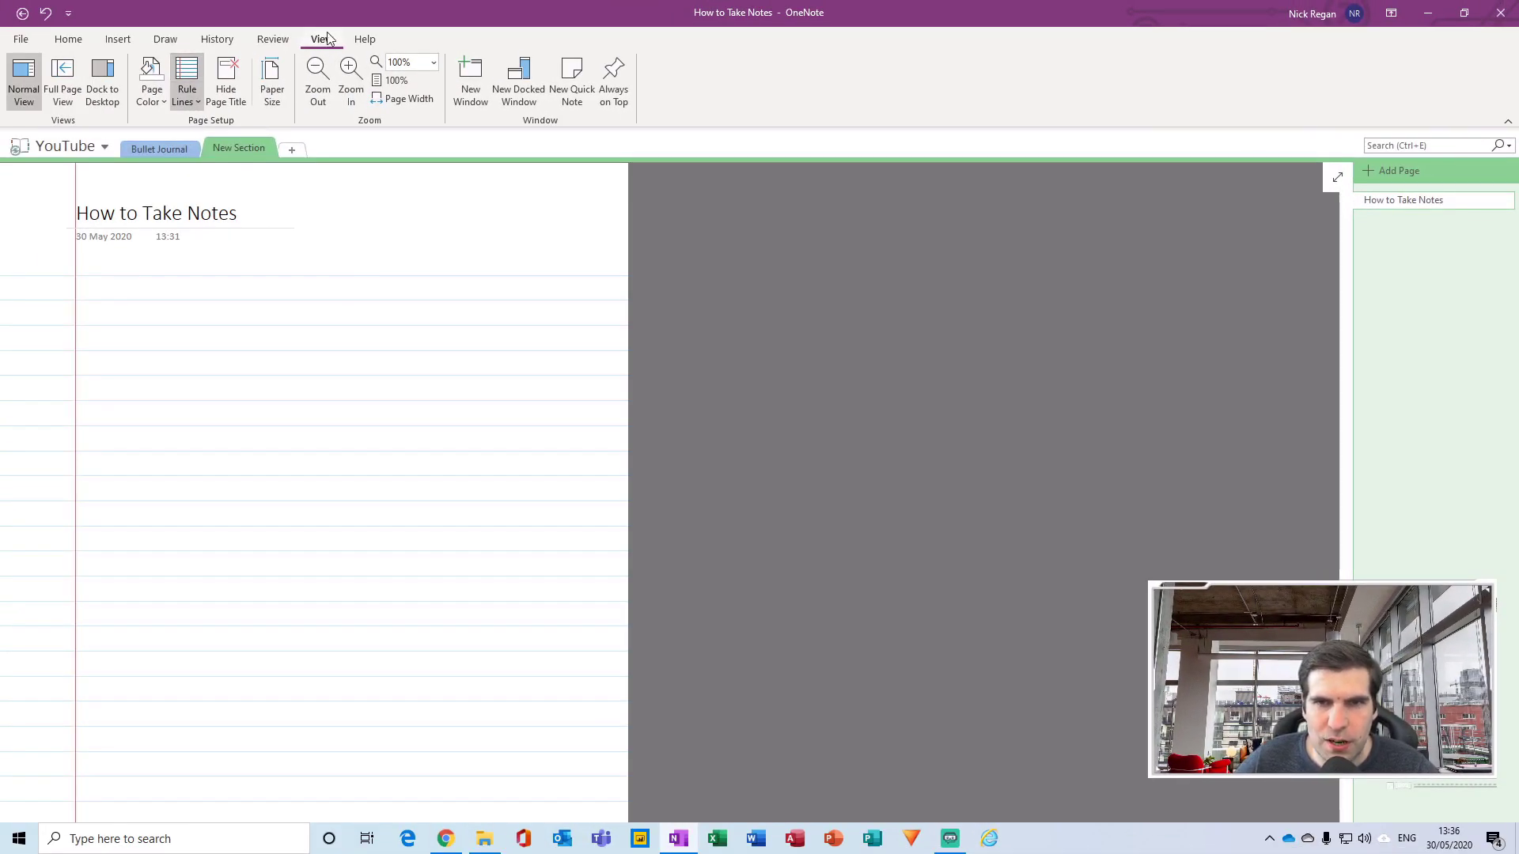
# Write "This is a test note" on the first ruled line and widen its note container almost to the page's right edge
pyautogui.click(343, 286)
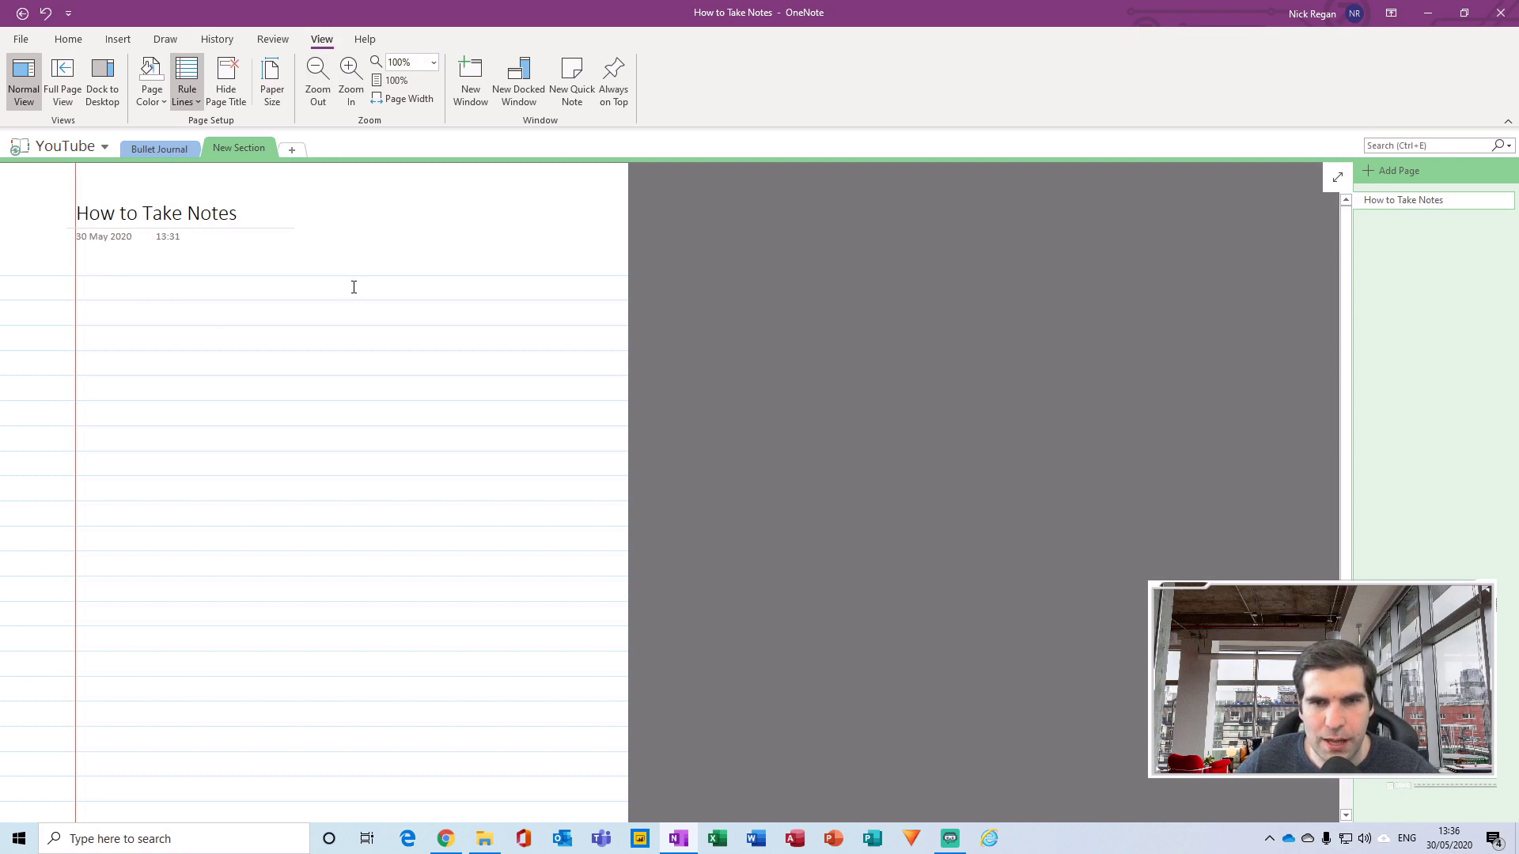
pyautogui.click(94, 286)
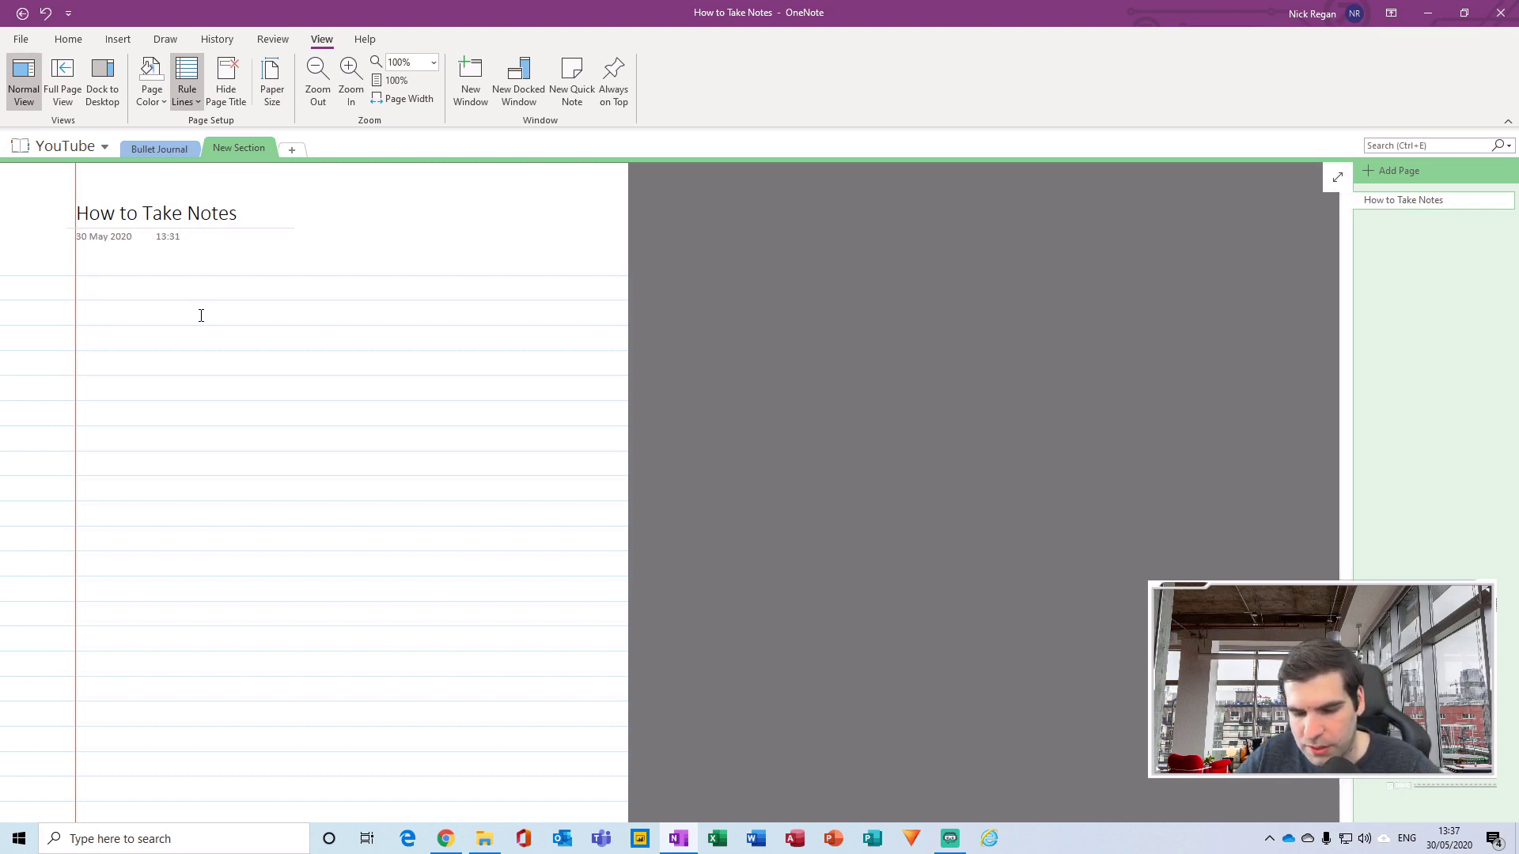
pyautogui.write('This is a')
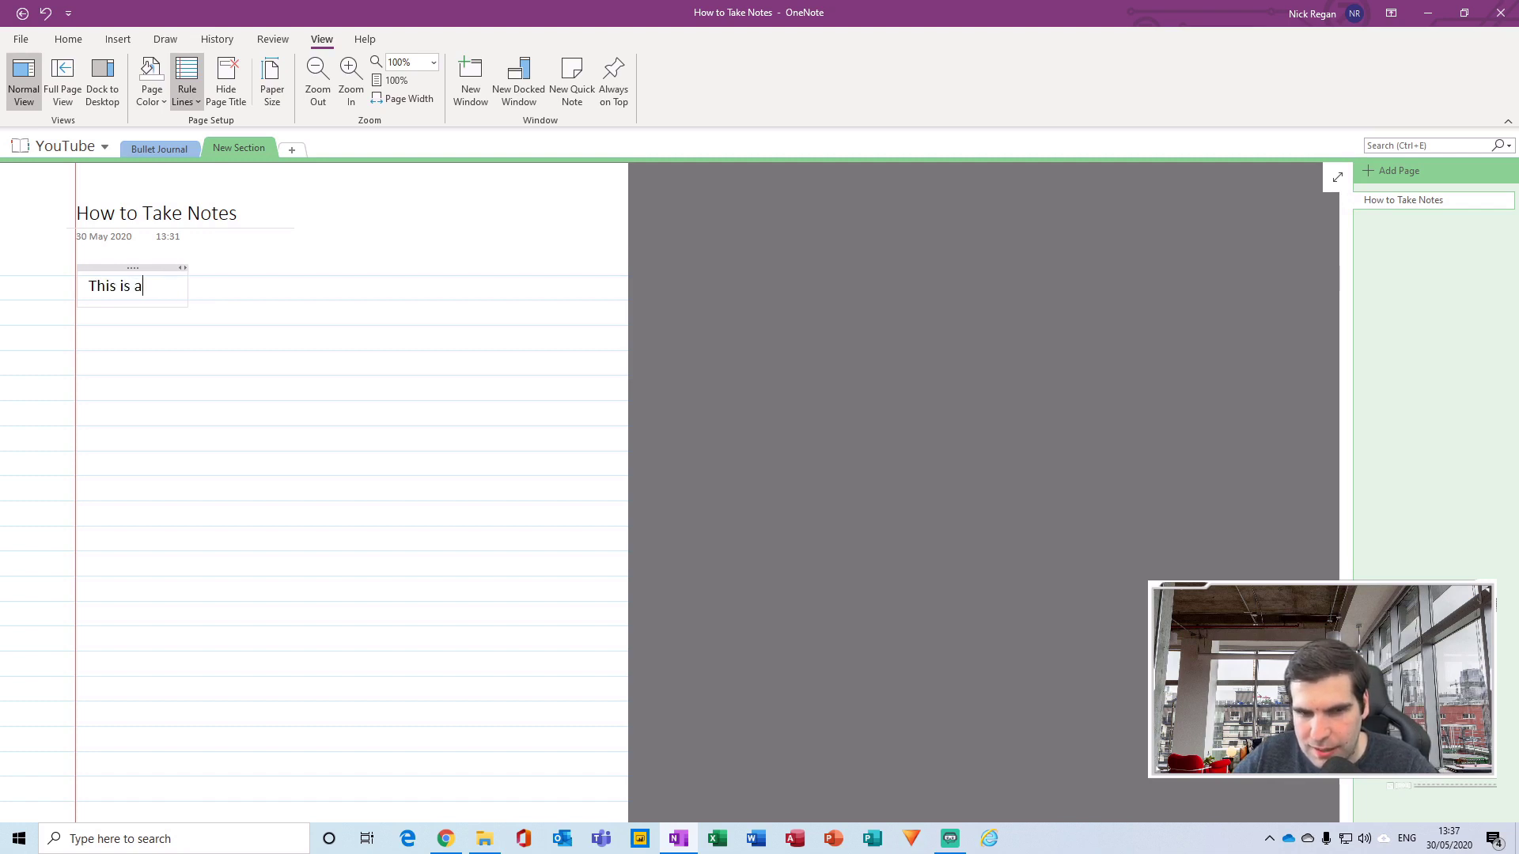
pyautogui.write(' test not')
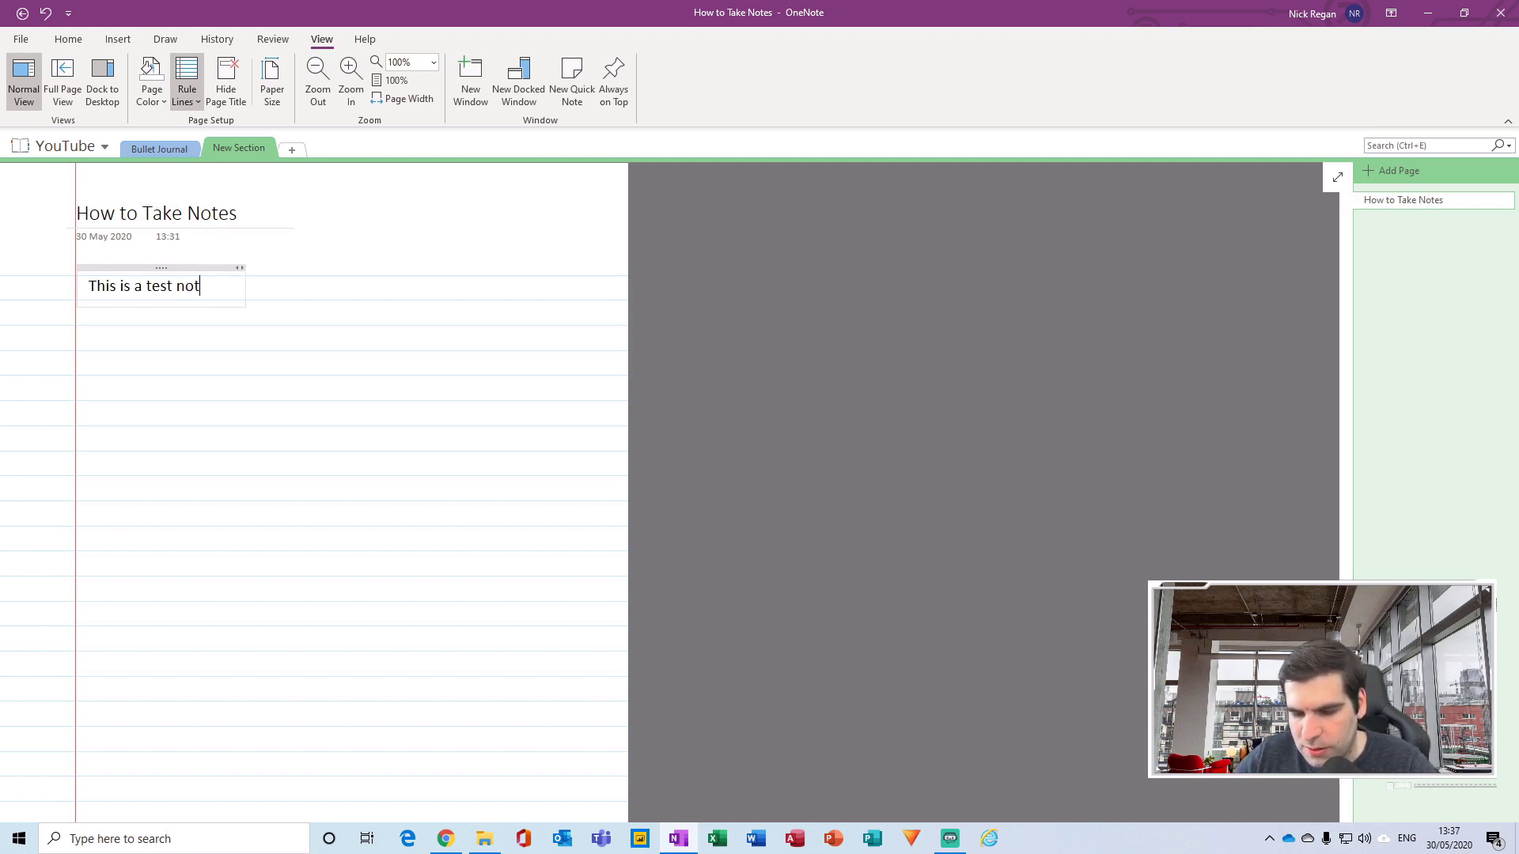
pyautogui.write('e')
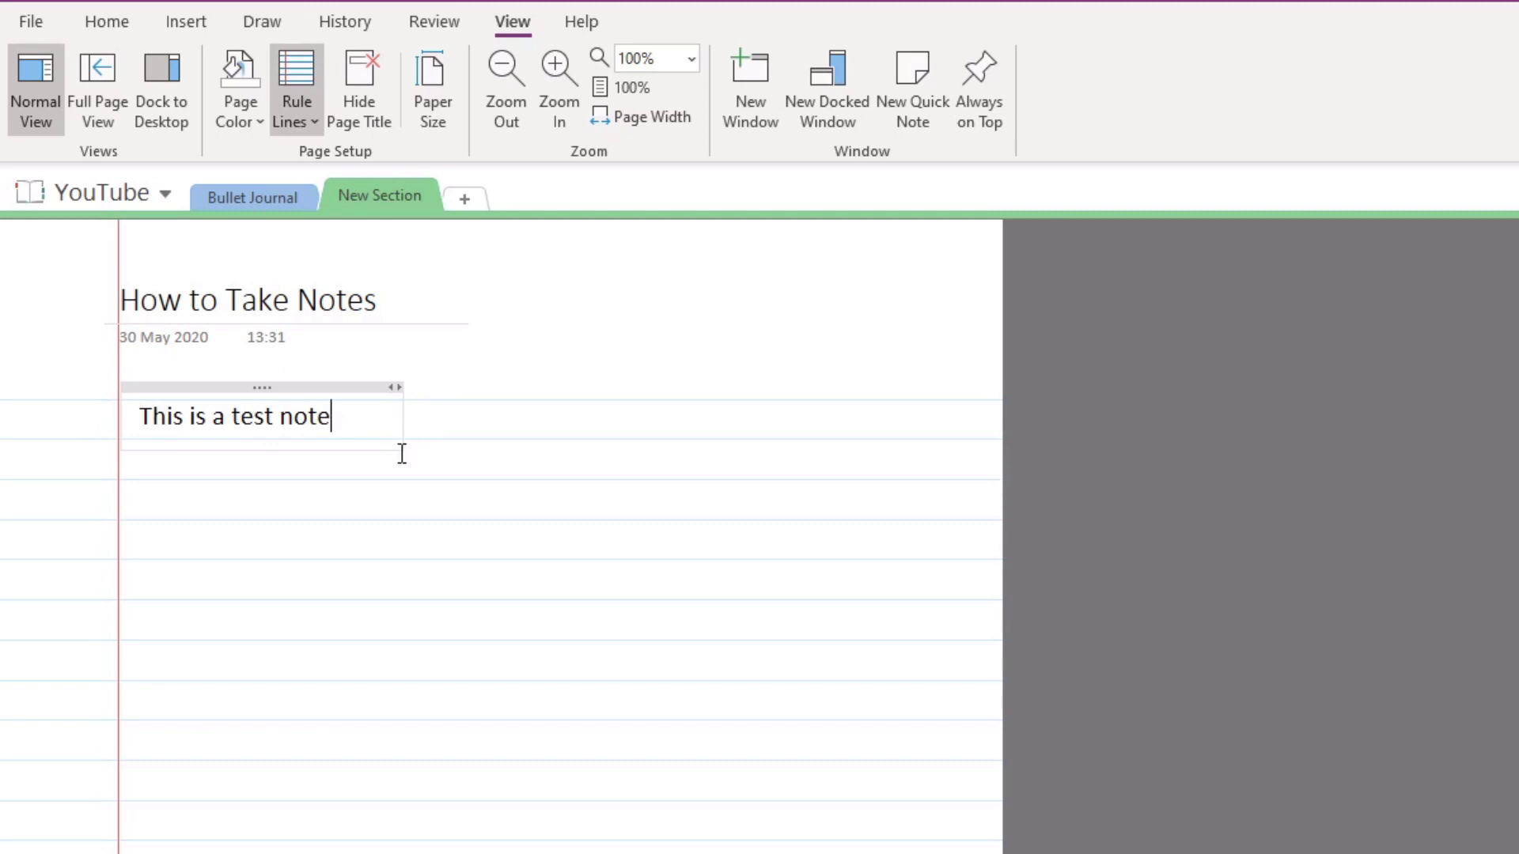
pyautogui.moveTo(400, 421); pyautogui.dragTo(890, 437)
pyautogui.moveTo(981, 441); pyautogui.dragTo(986, 441)
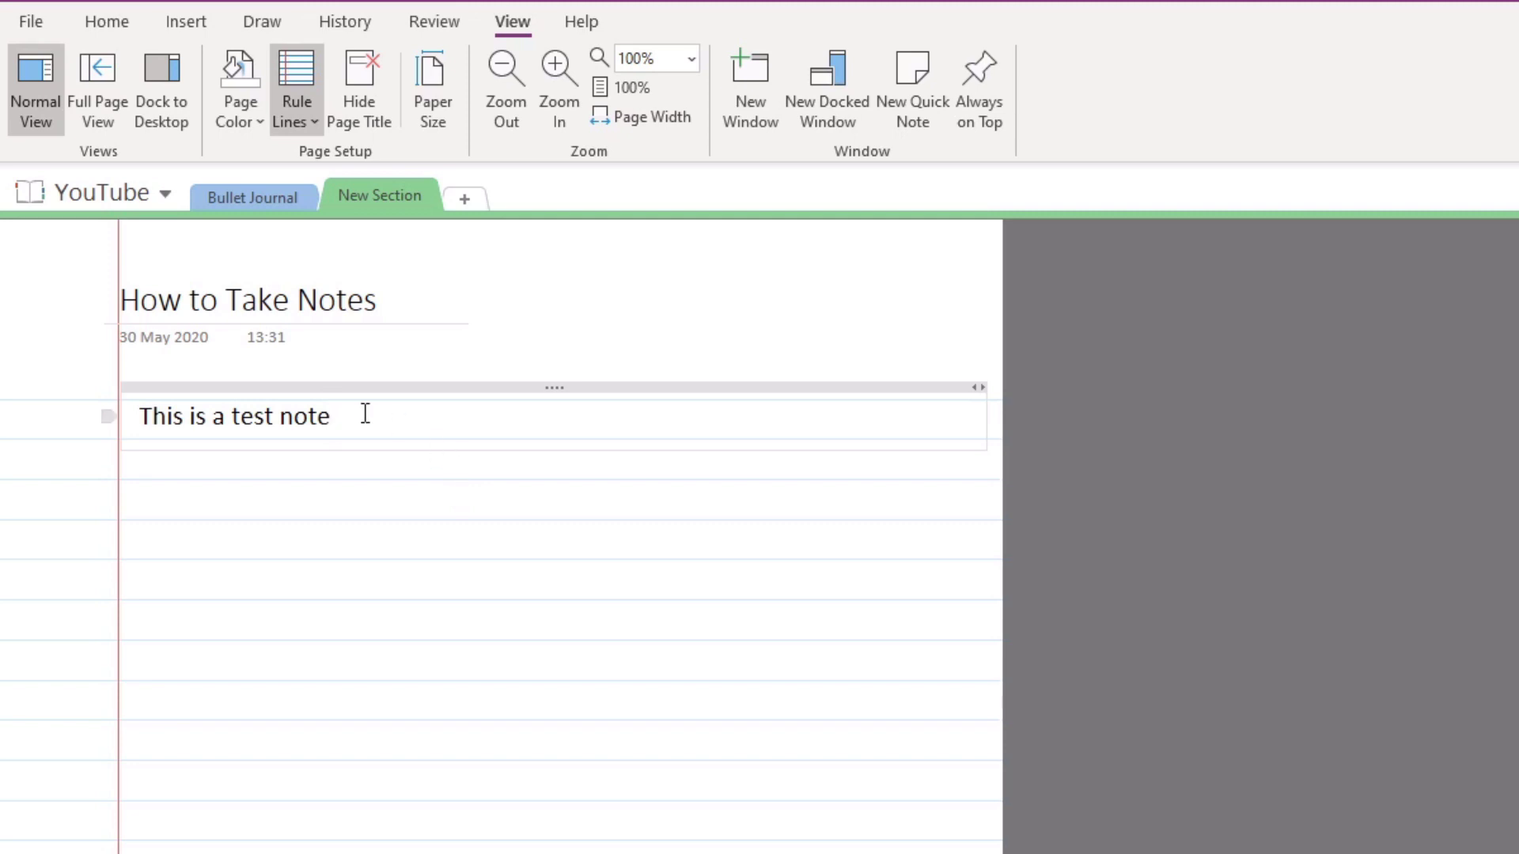
# Add the lines "Action 1", "Action 2" and "Action 3" beneath the test note
pyautogui.press('Return')
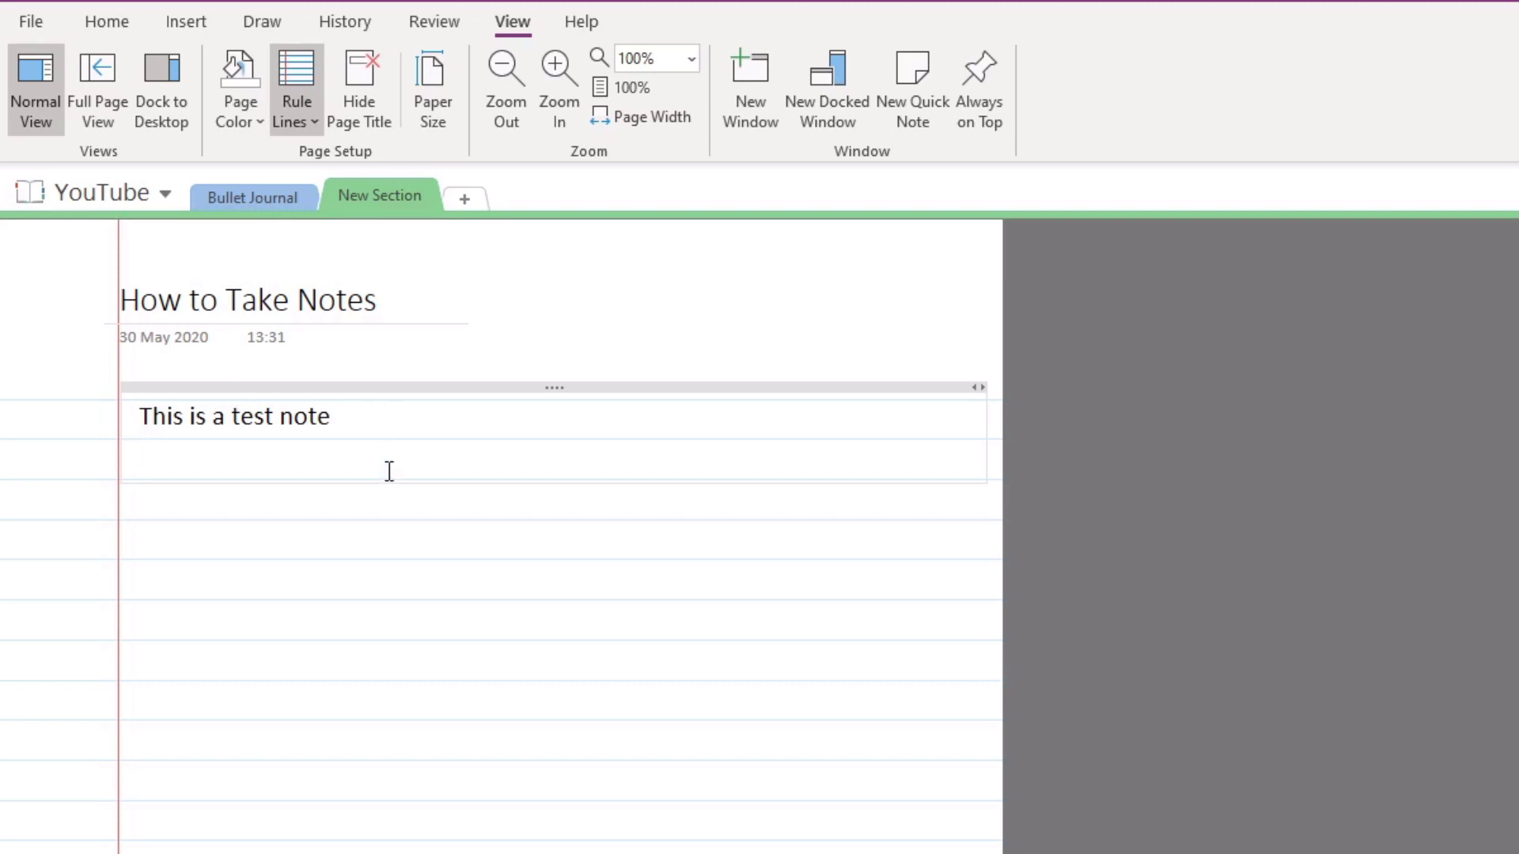
pyautogui.write('Action 1')
pyautogui.press('Return')
pyautogui.write('Action 2')
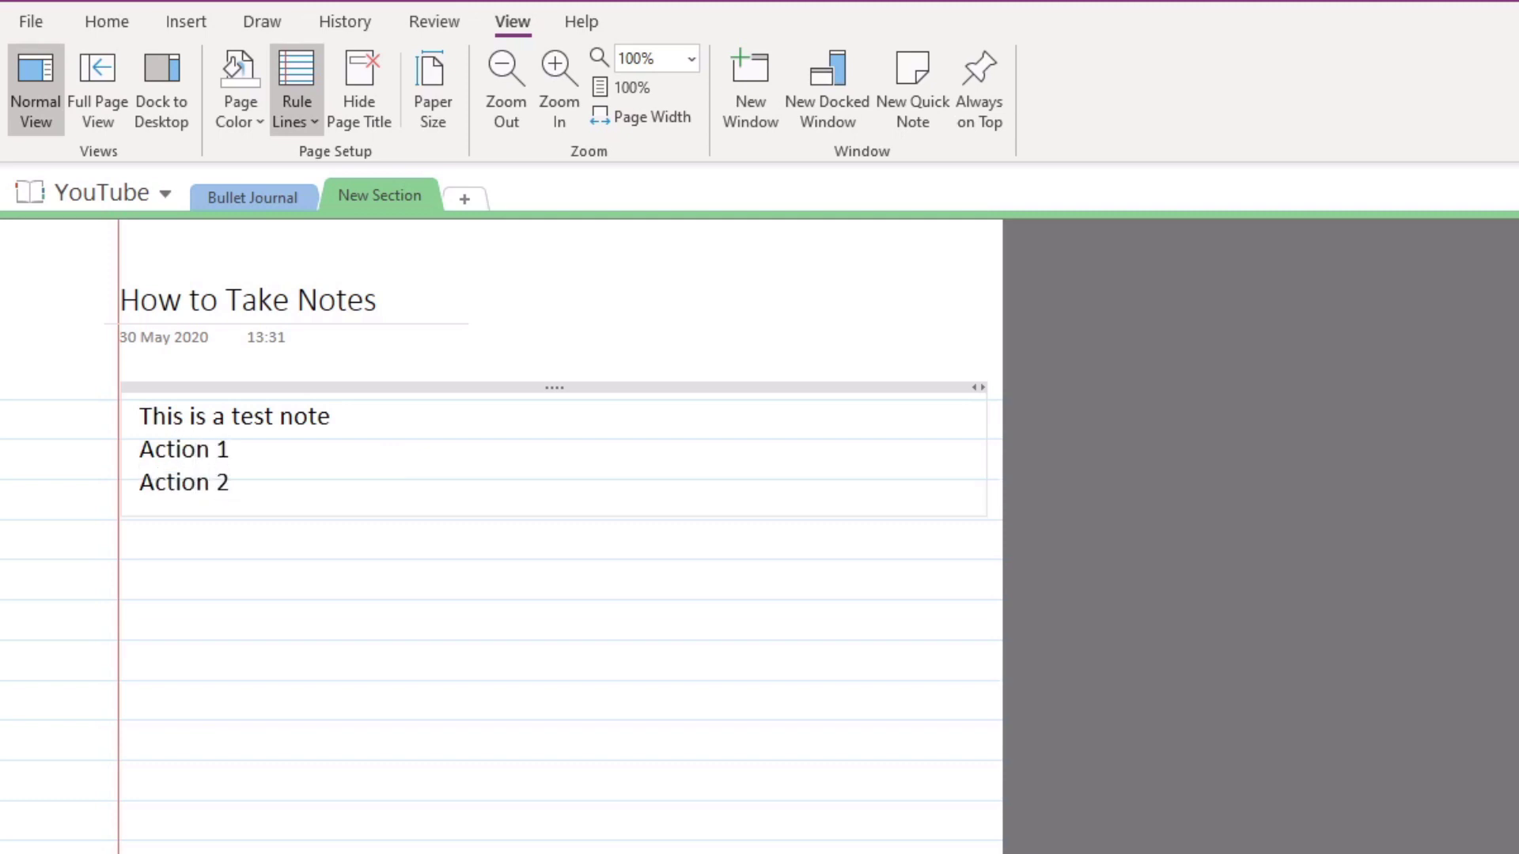
pyautogui.press('Return')
pyautogui.write('Action 3')
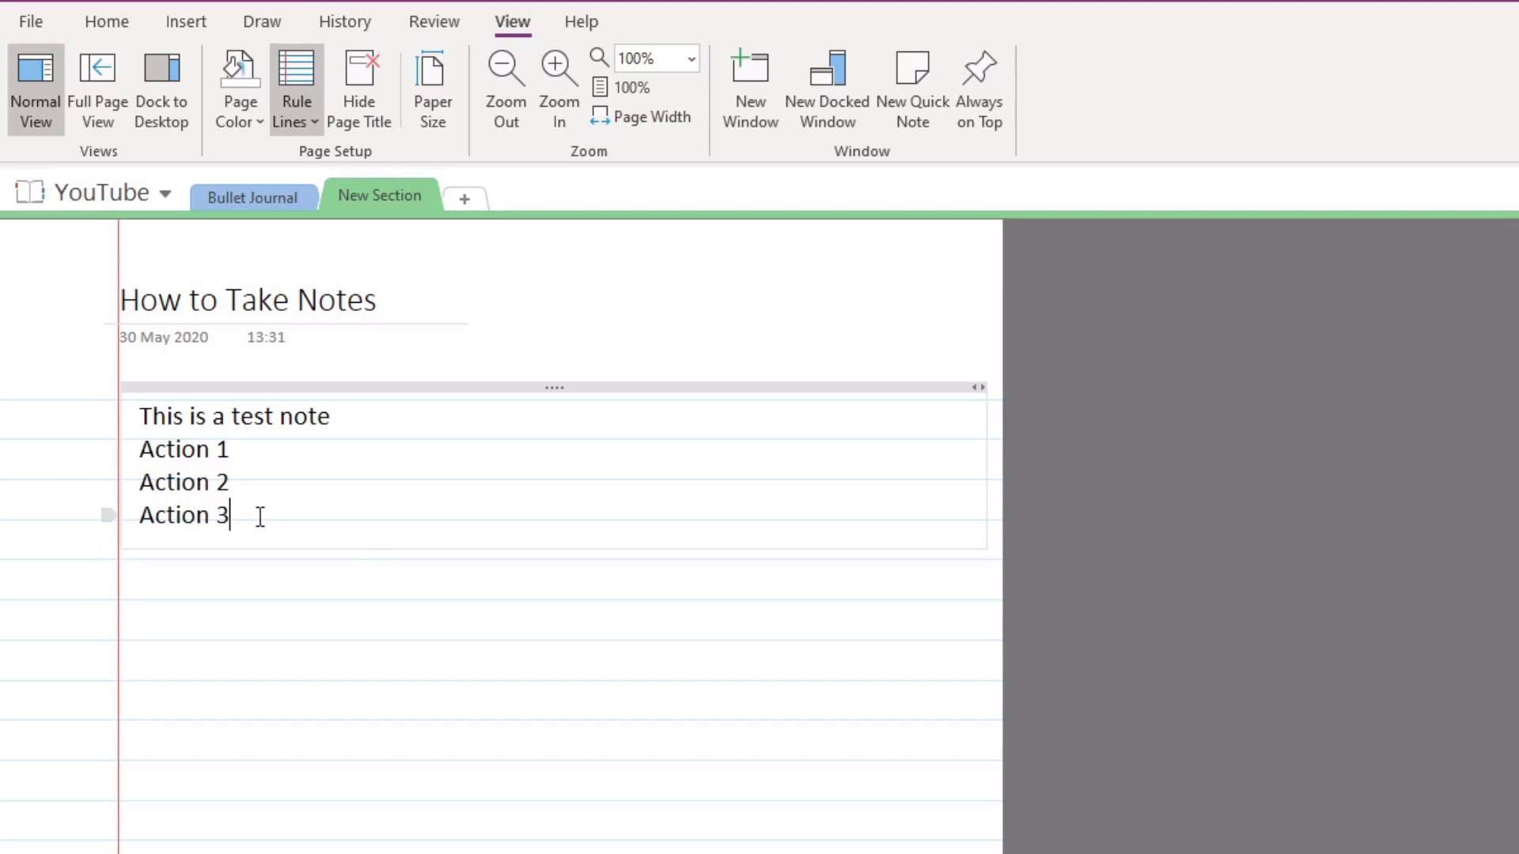
# Format the three action lines as a bulleted list and switch them to a numbered list
pyautogui.moveTo(229, 515); pyautogui.dragTo(139, 463)
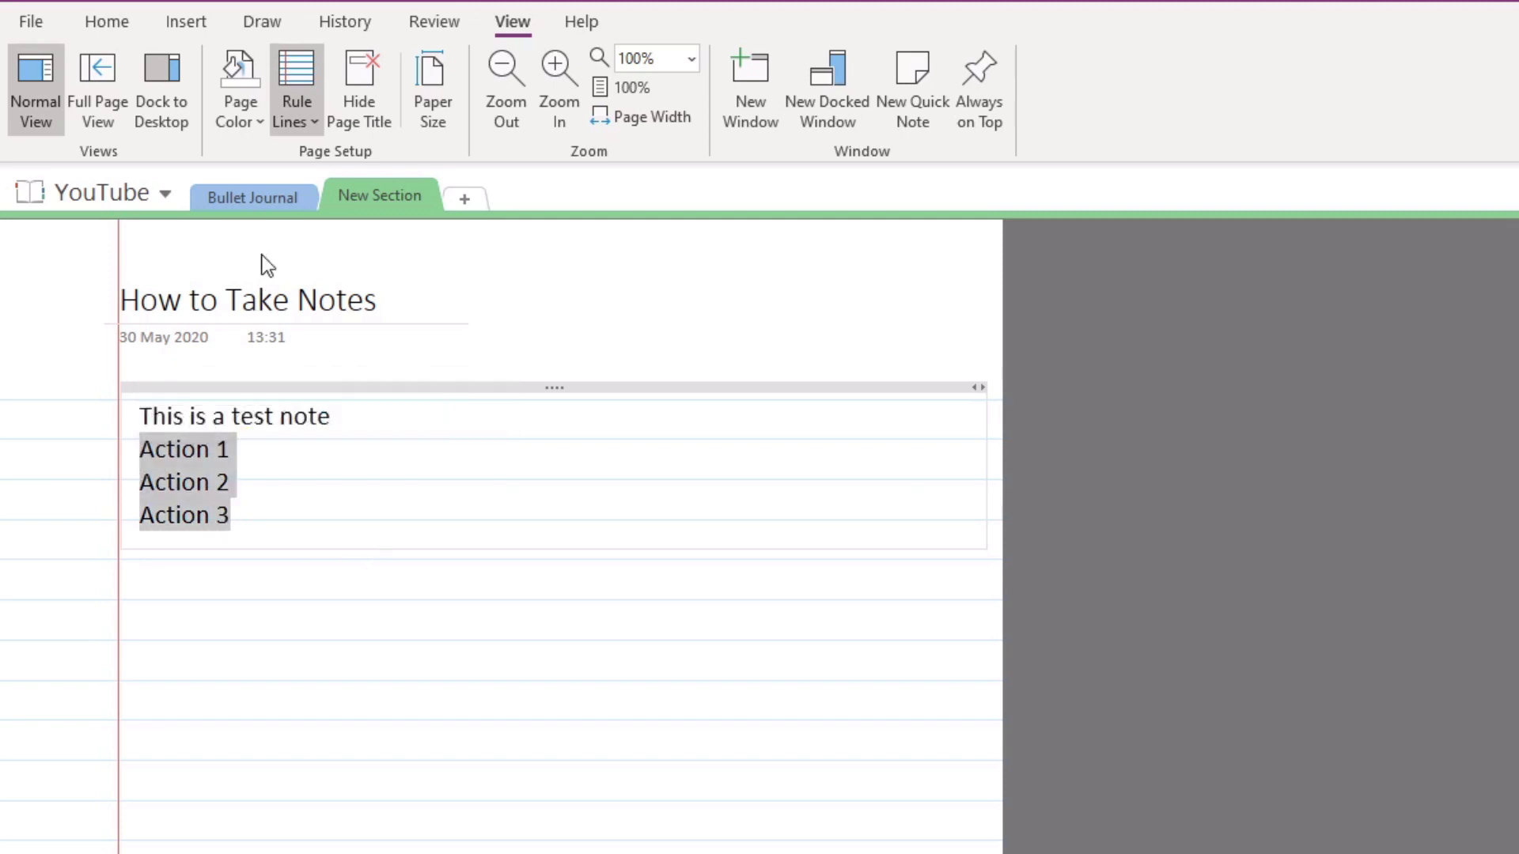
pyautogui.click(122, 23)
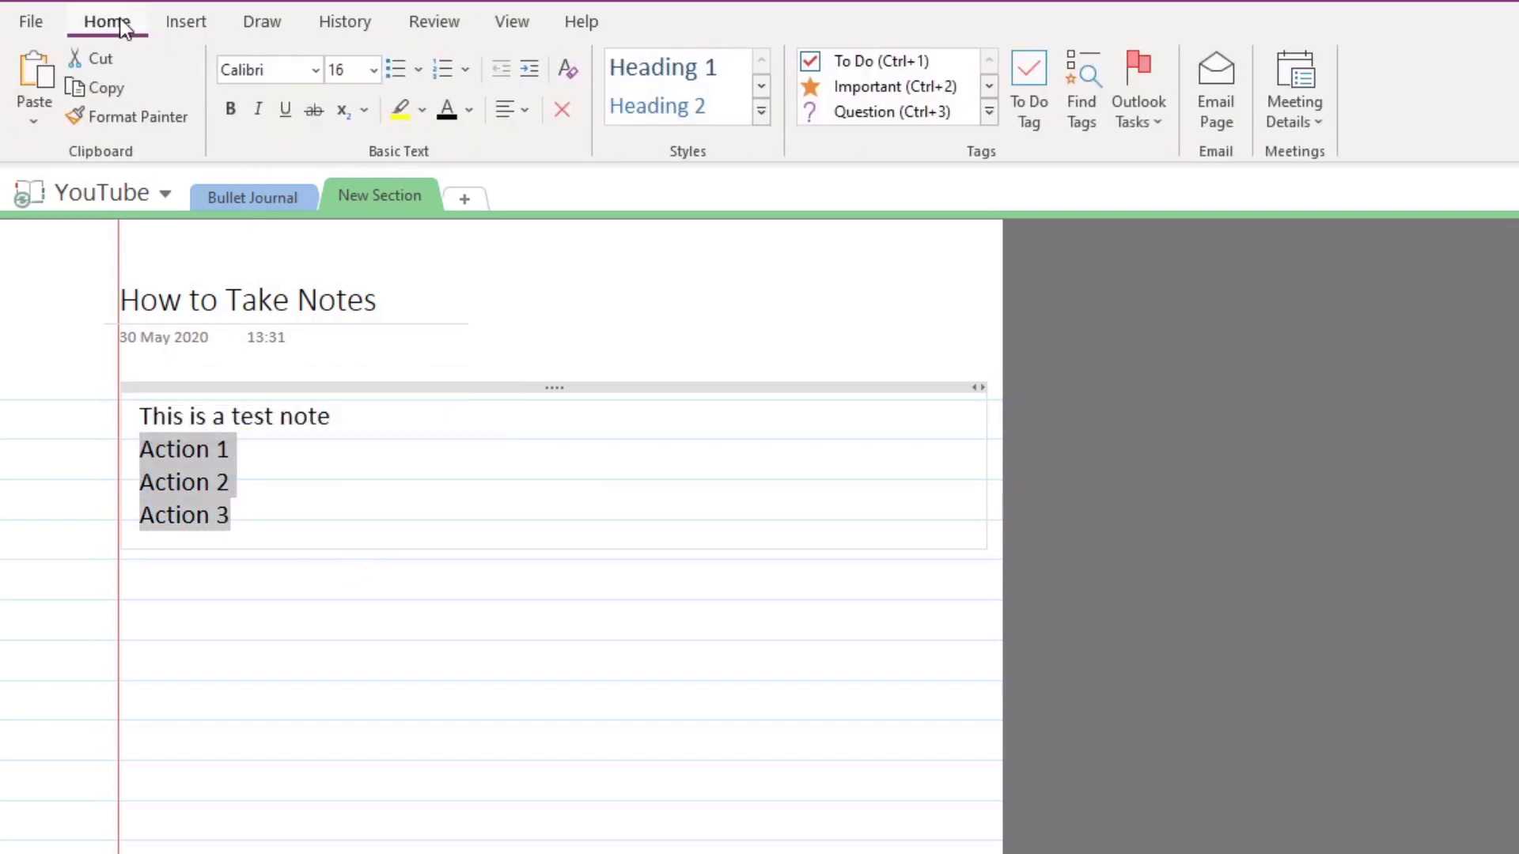
pyautogui.click(396, 68)
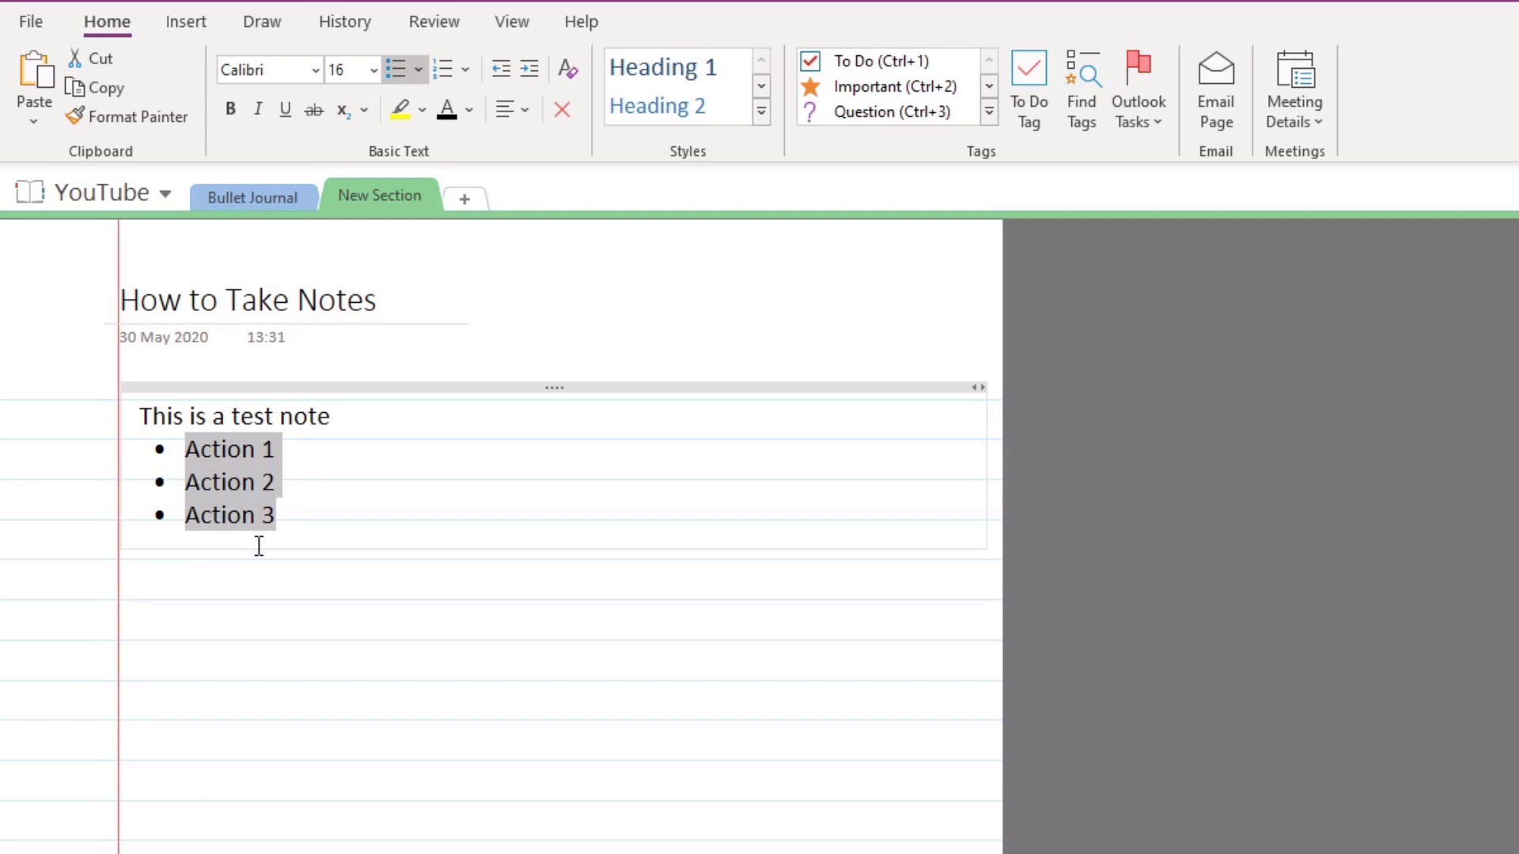
pyautogui.click(442, 70)
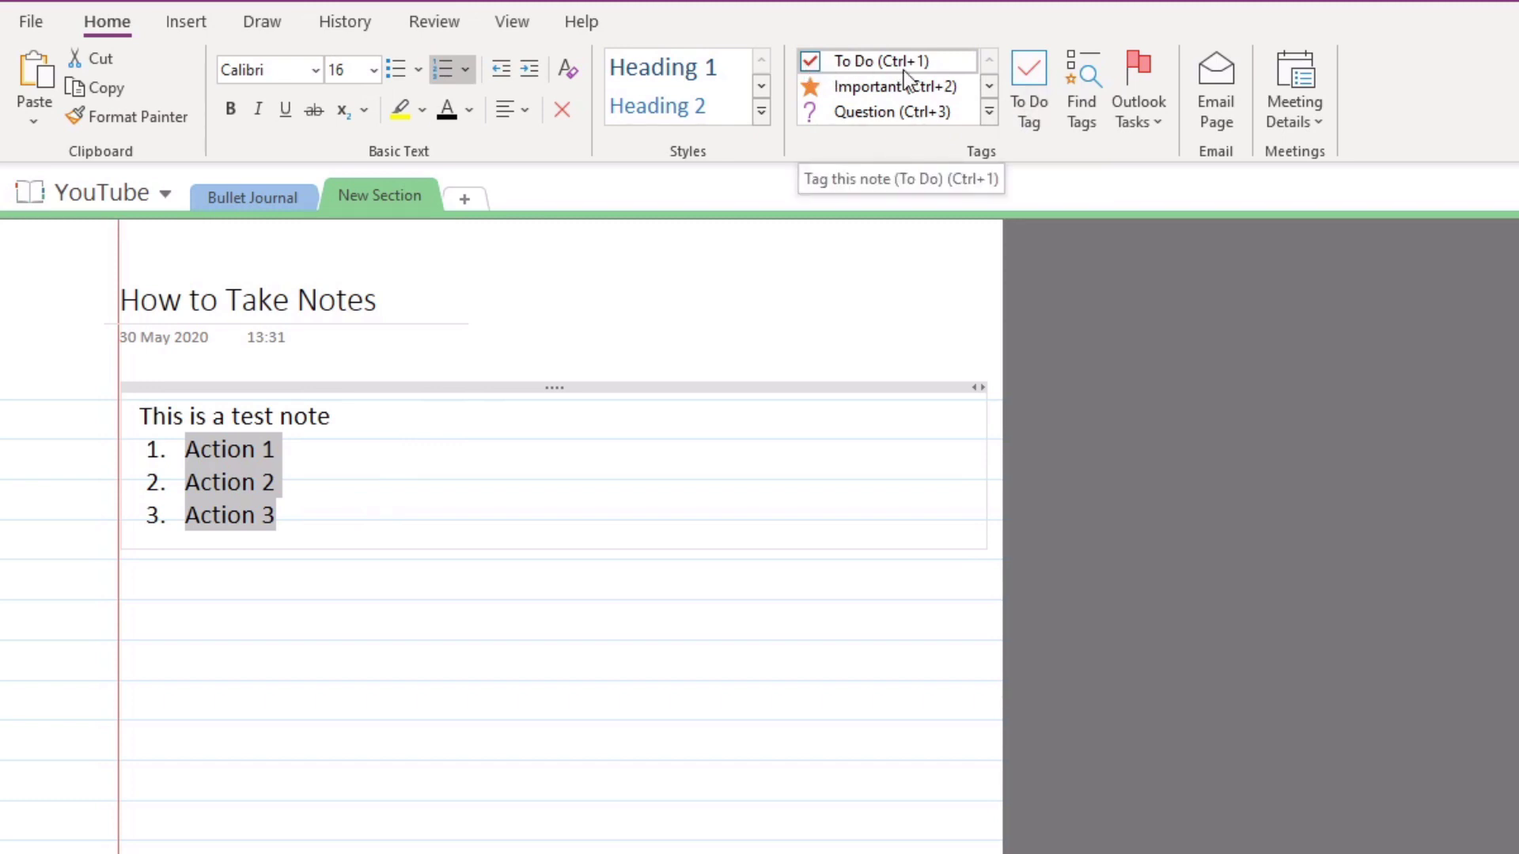
# Tag the three action lines as To Do and remove their numbering
pyautogui.click(862, 69)
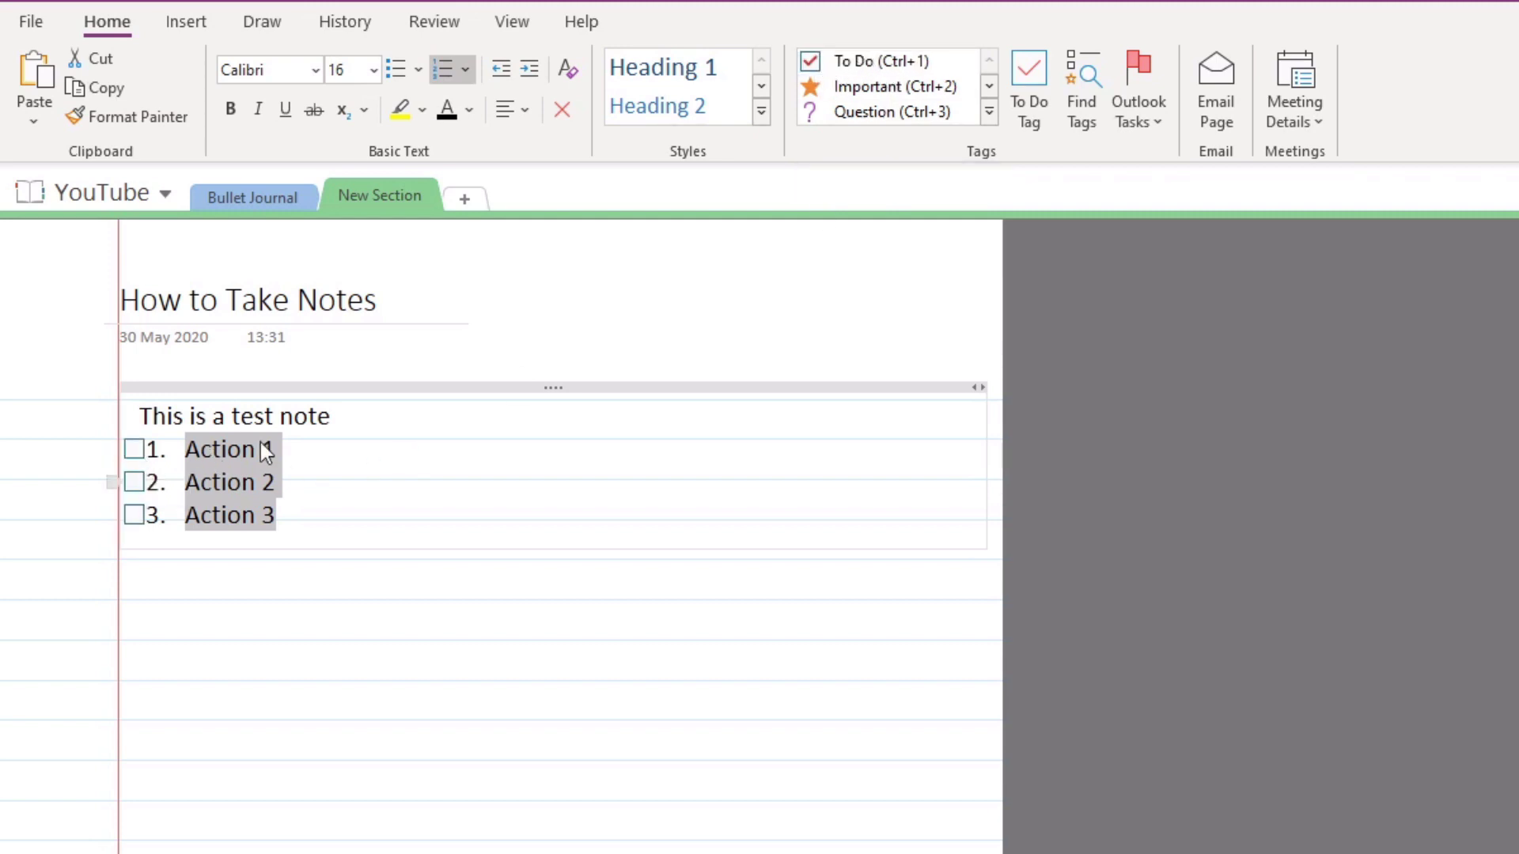
pyautogui.click(447, 70)
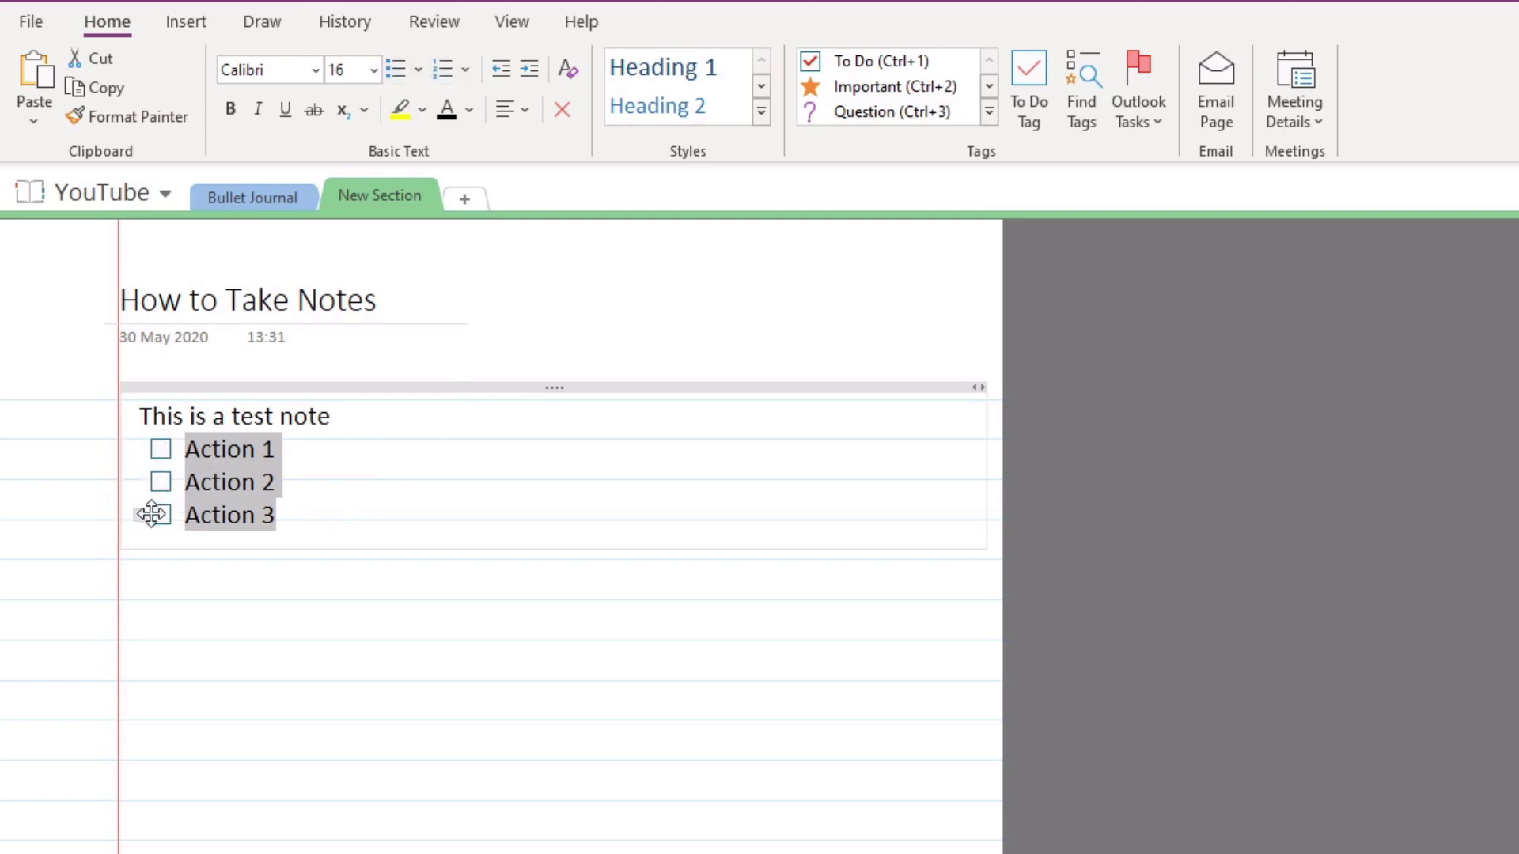
# Tick the To Do checkboxes of the action items and clear them all again
pyautogui.click(161, 448)
pyautogui.click(160, 517)
pyautogui.click(161, 516)
pyautogui.click(161, 482)
pyautogui.click(160, 449)
# Leave a blank line after Action 3 and write "This is another test note" without indent or To Do tag
pyautogui.click(305, 525)
pyautogui.press('Return')
pyautogui.press('BackSpace')
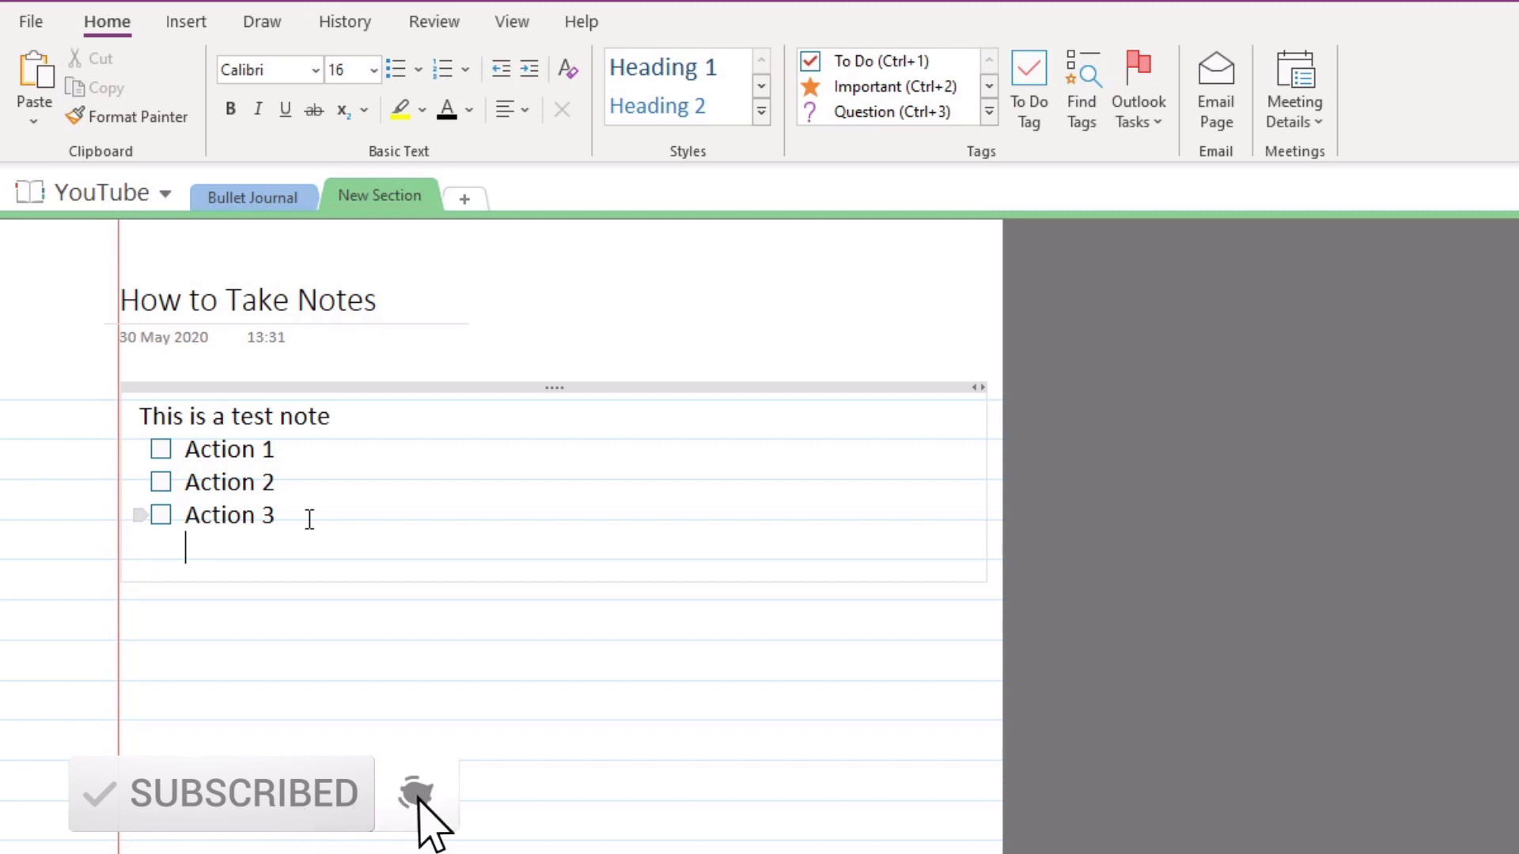
pyautogui.press('Return')
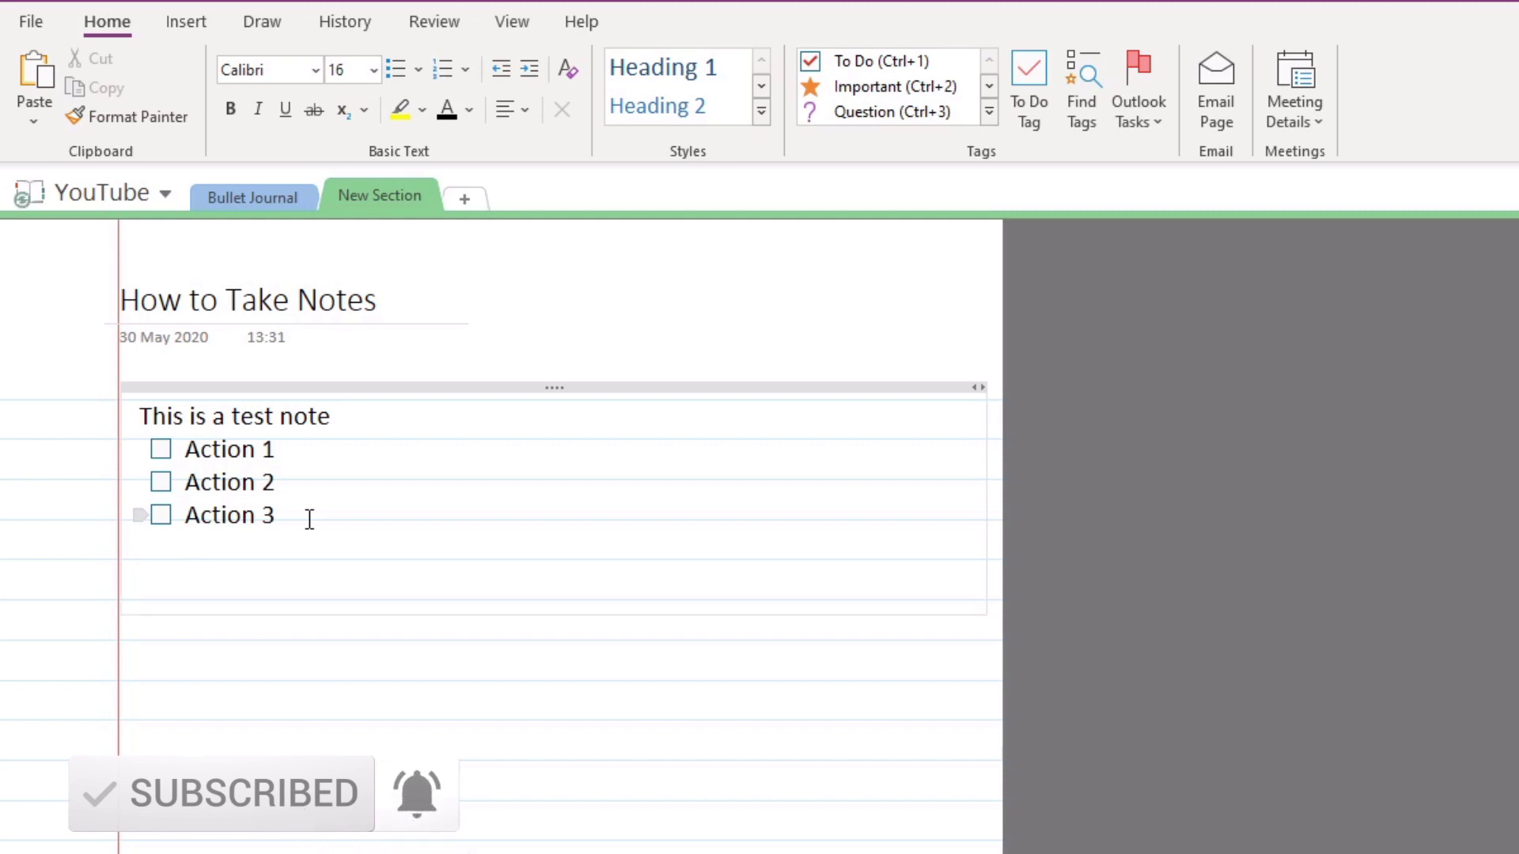
pyautogui.hotkey('shift', 'Tab')
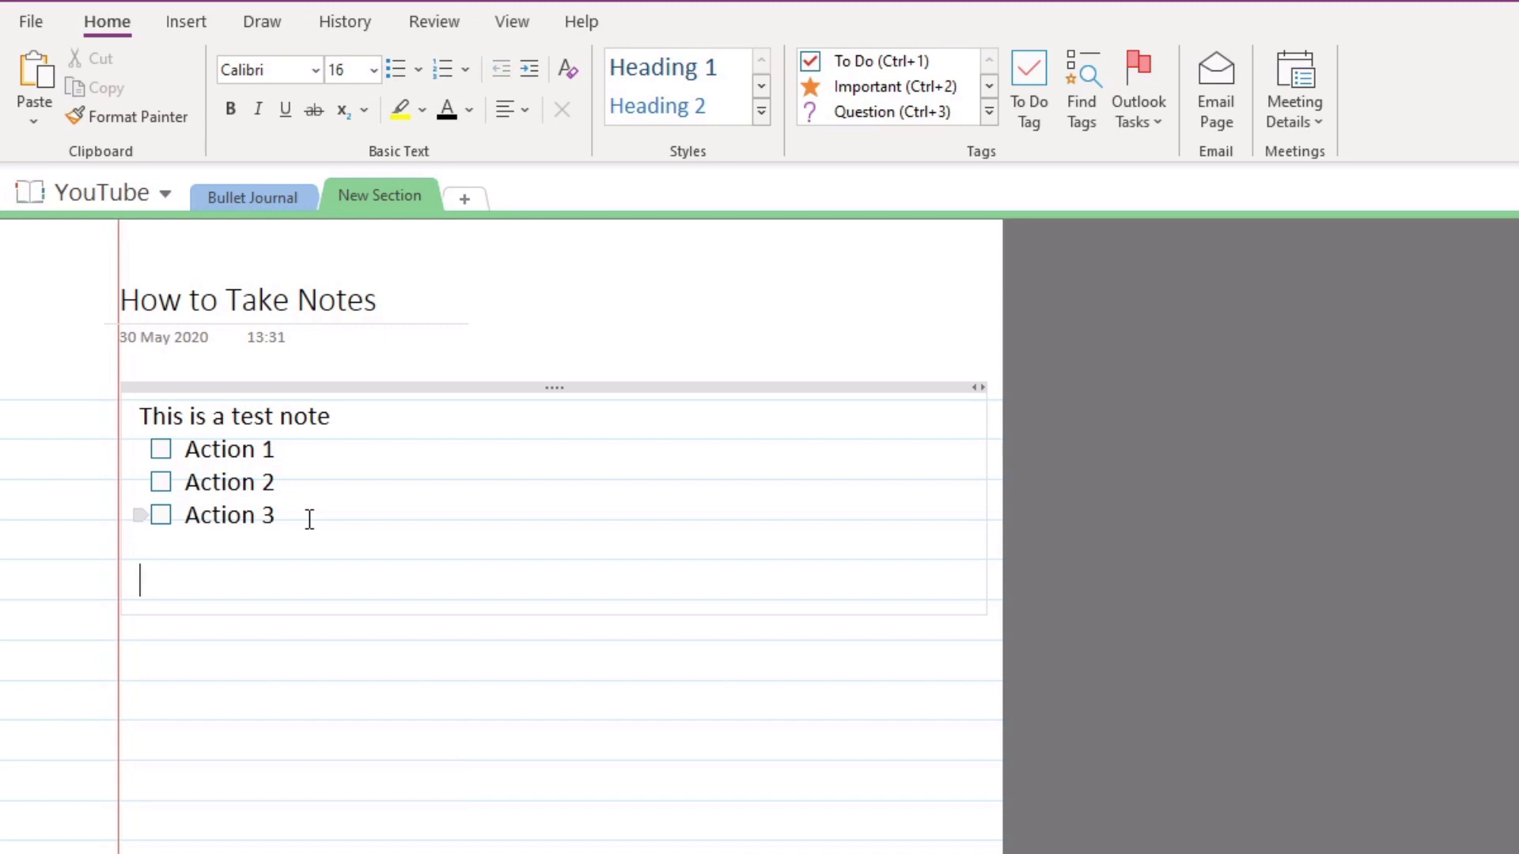
pyautogui.write('This is anot')
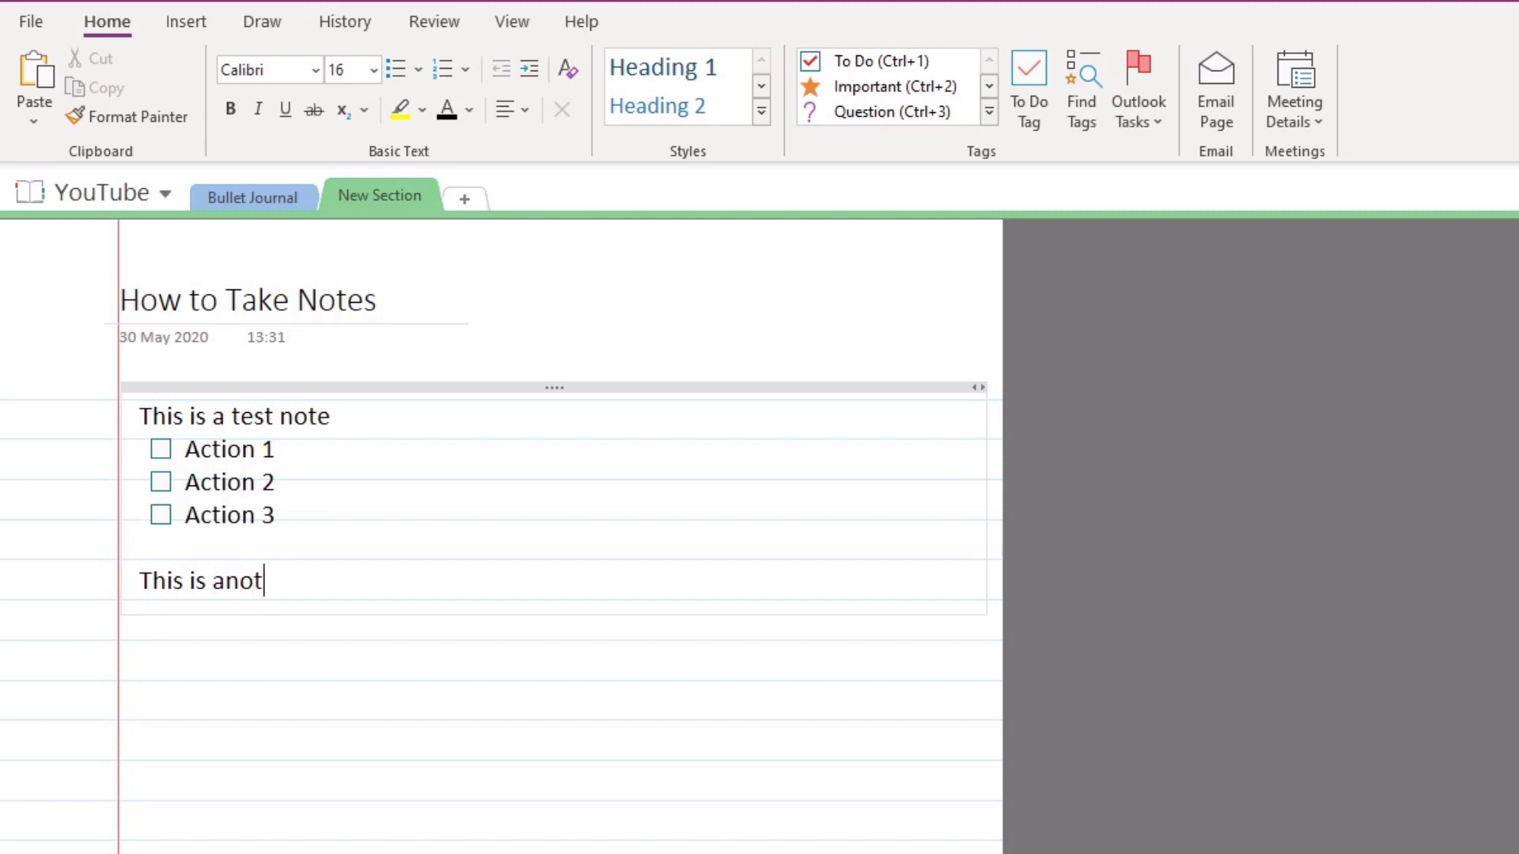
pyautogui.write('her test note')
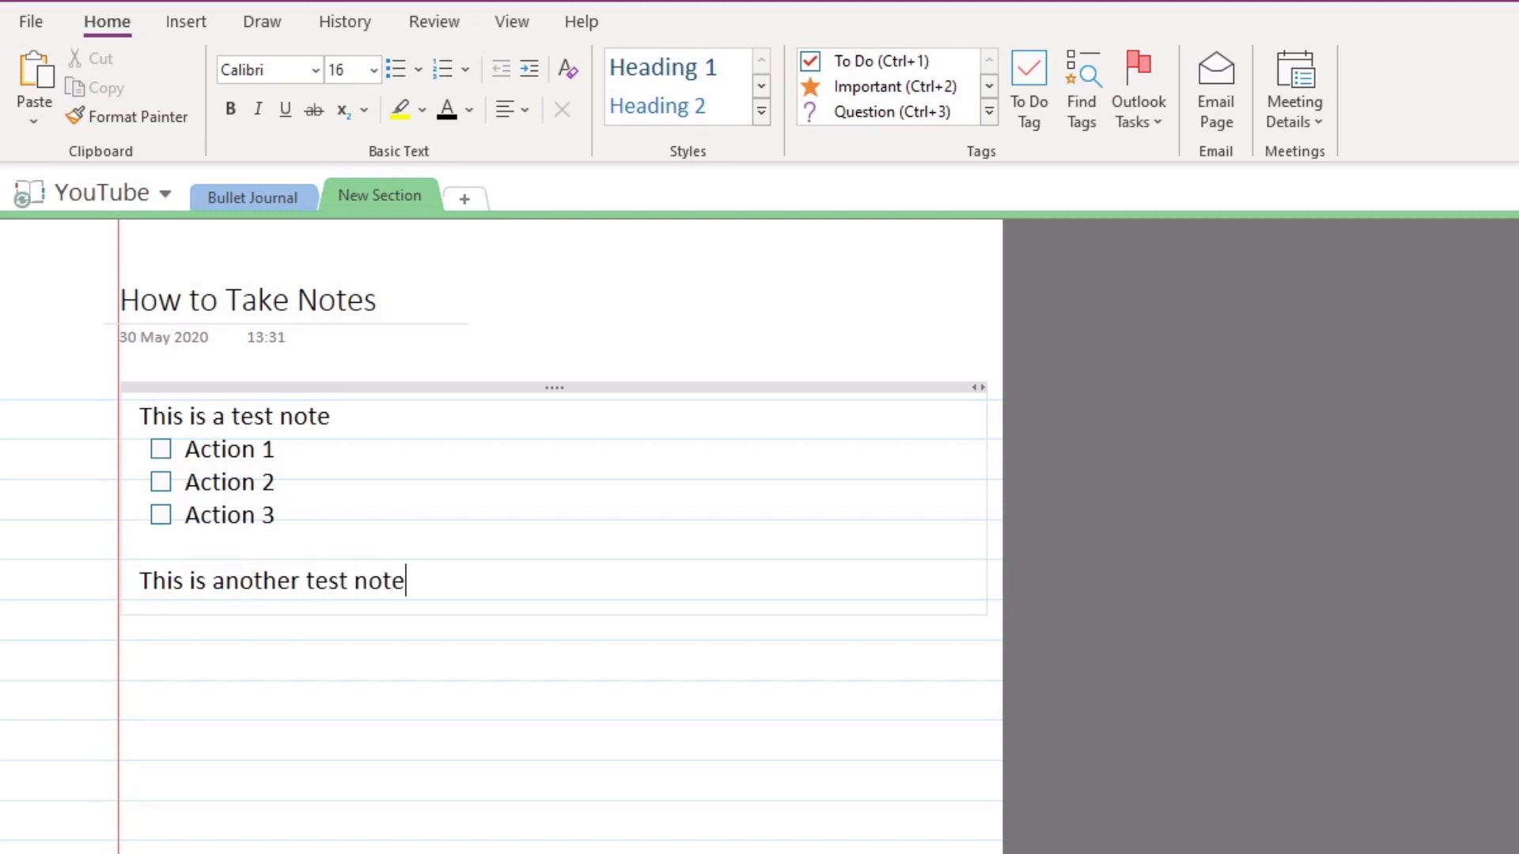
# Add a bulleted list with "Point 1" and "Point 2" below the second test note
pyautogui.press('Return')
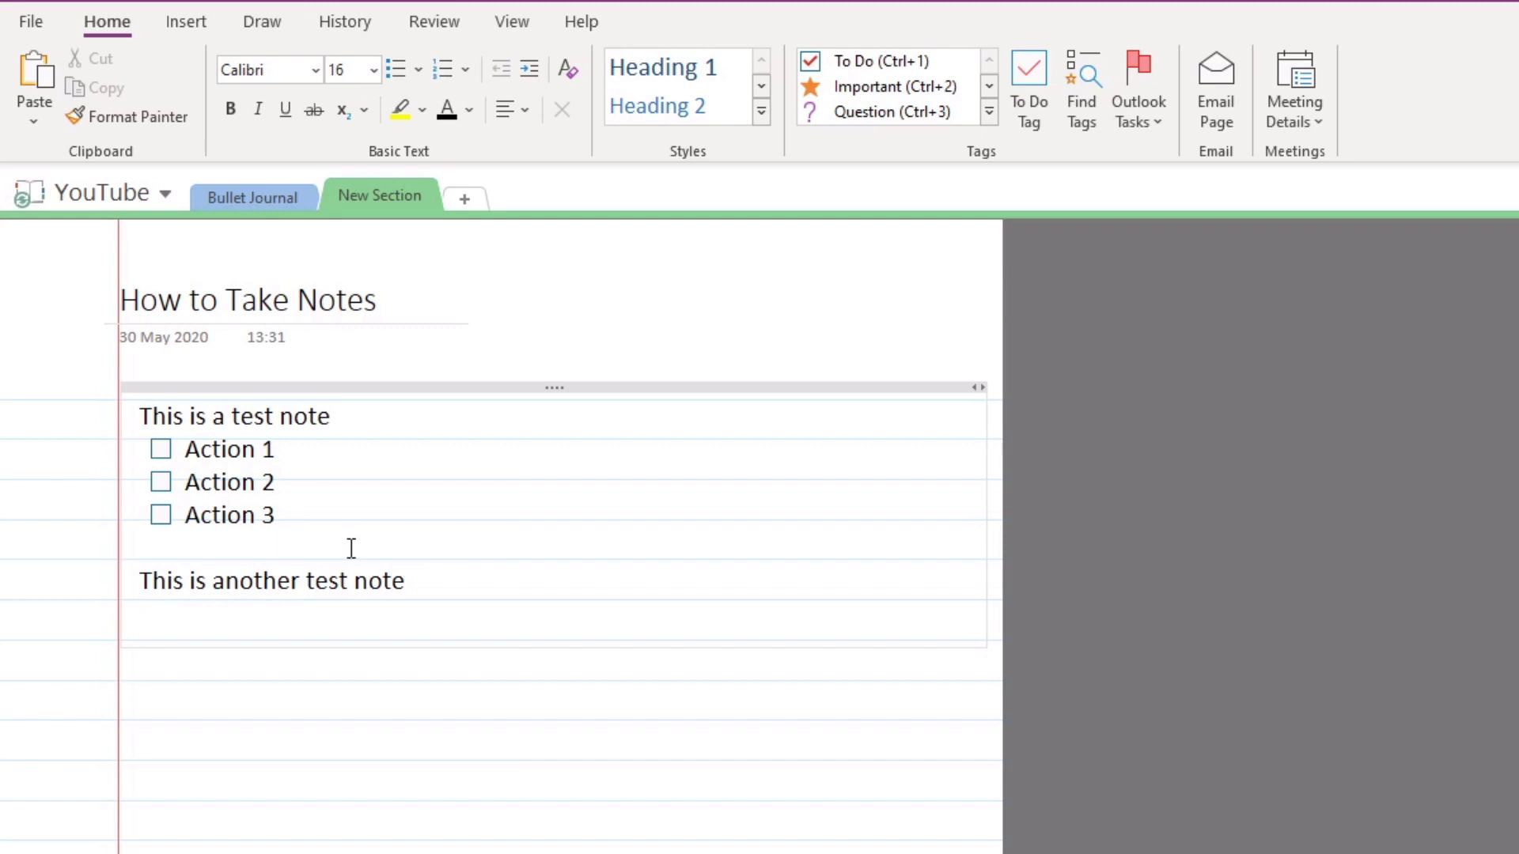
pyautogui.click(392, 78)
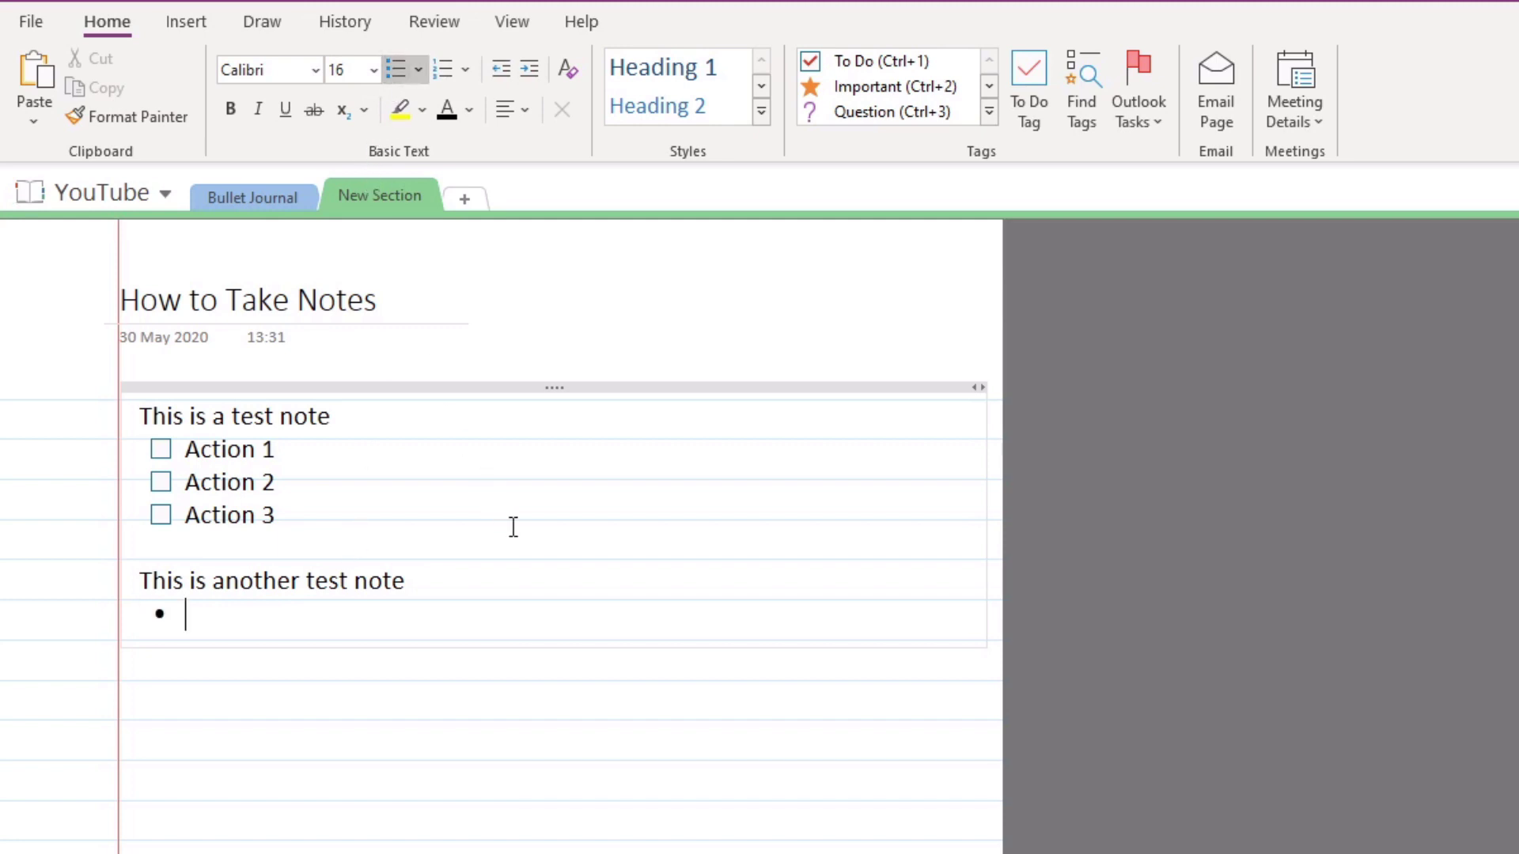
pyautogui.write('point 1')
pyautogui.press('Return')
pyautogui.write('Point 2')
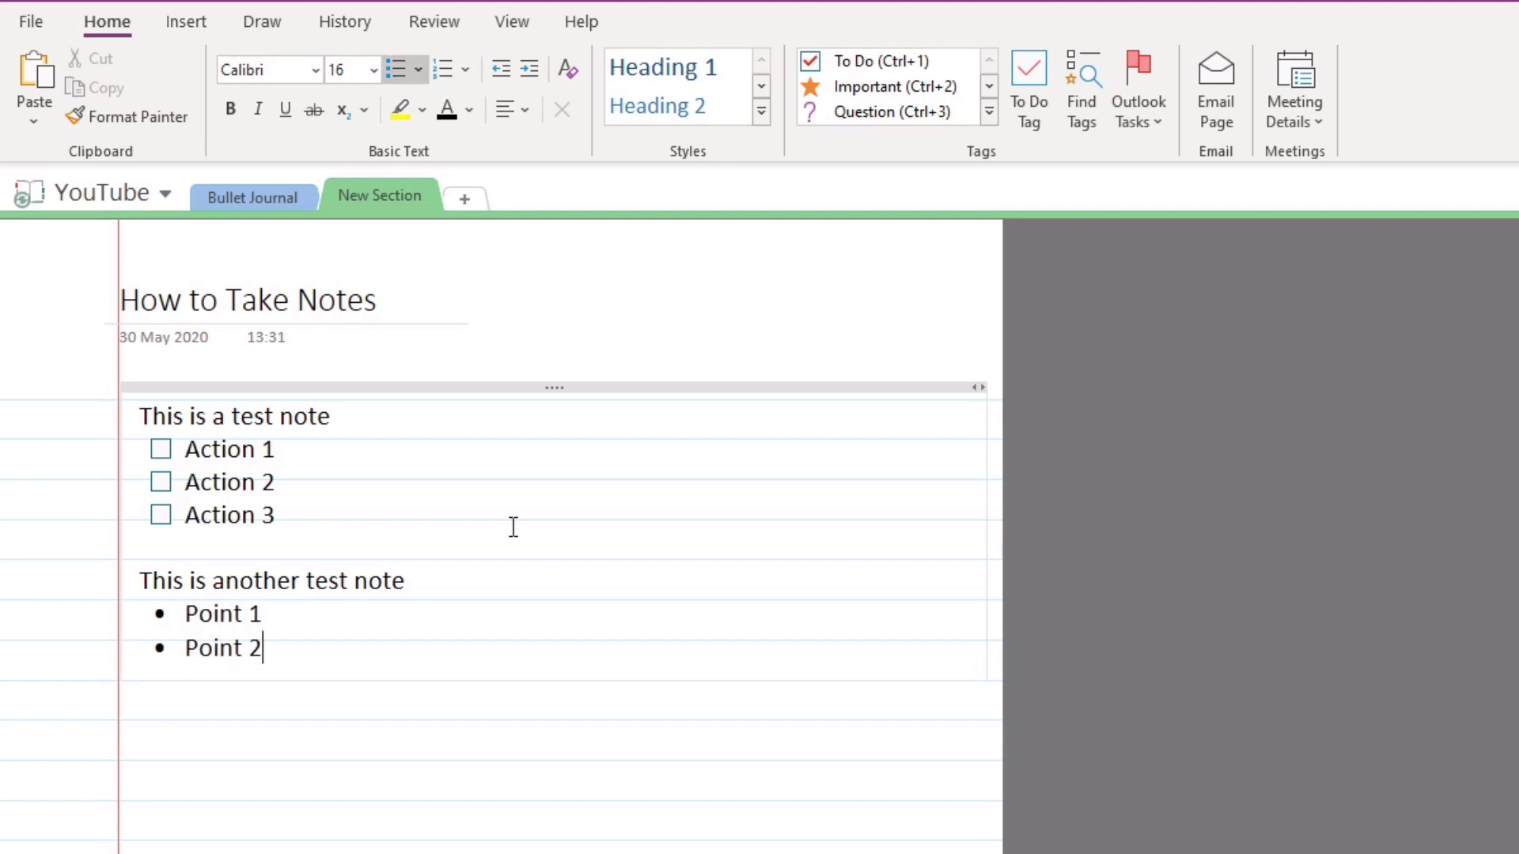
# Add "Point 3" to the bulleted list and end the list with an unbulleted line below it
pyautogui.press('Return')
pyautogui.write('Point 3')
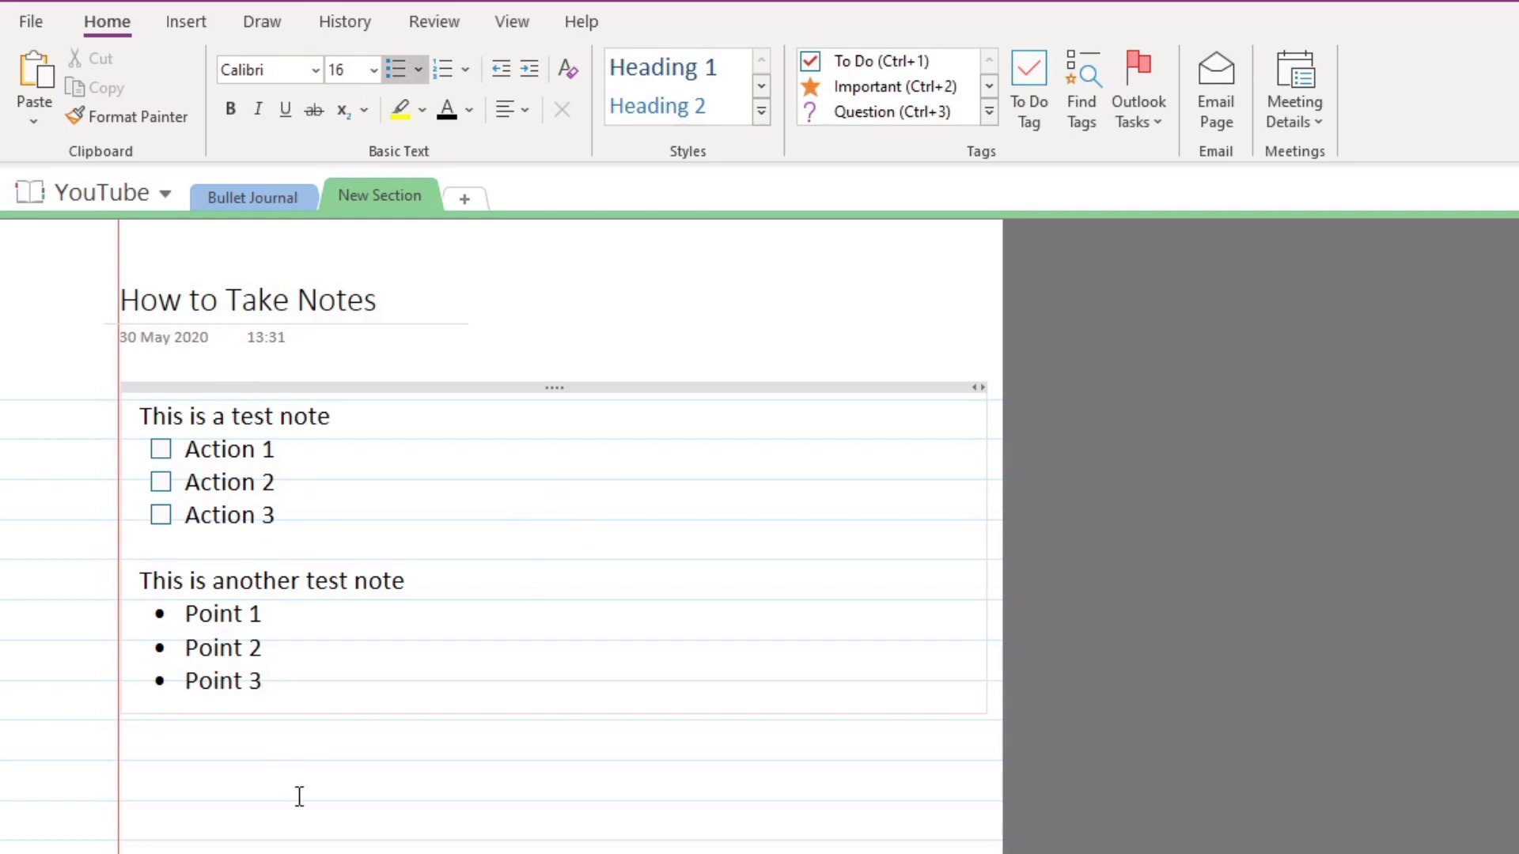
pyautogui.press('Return')
pyautogui.press('Return')
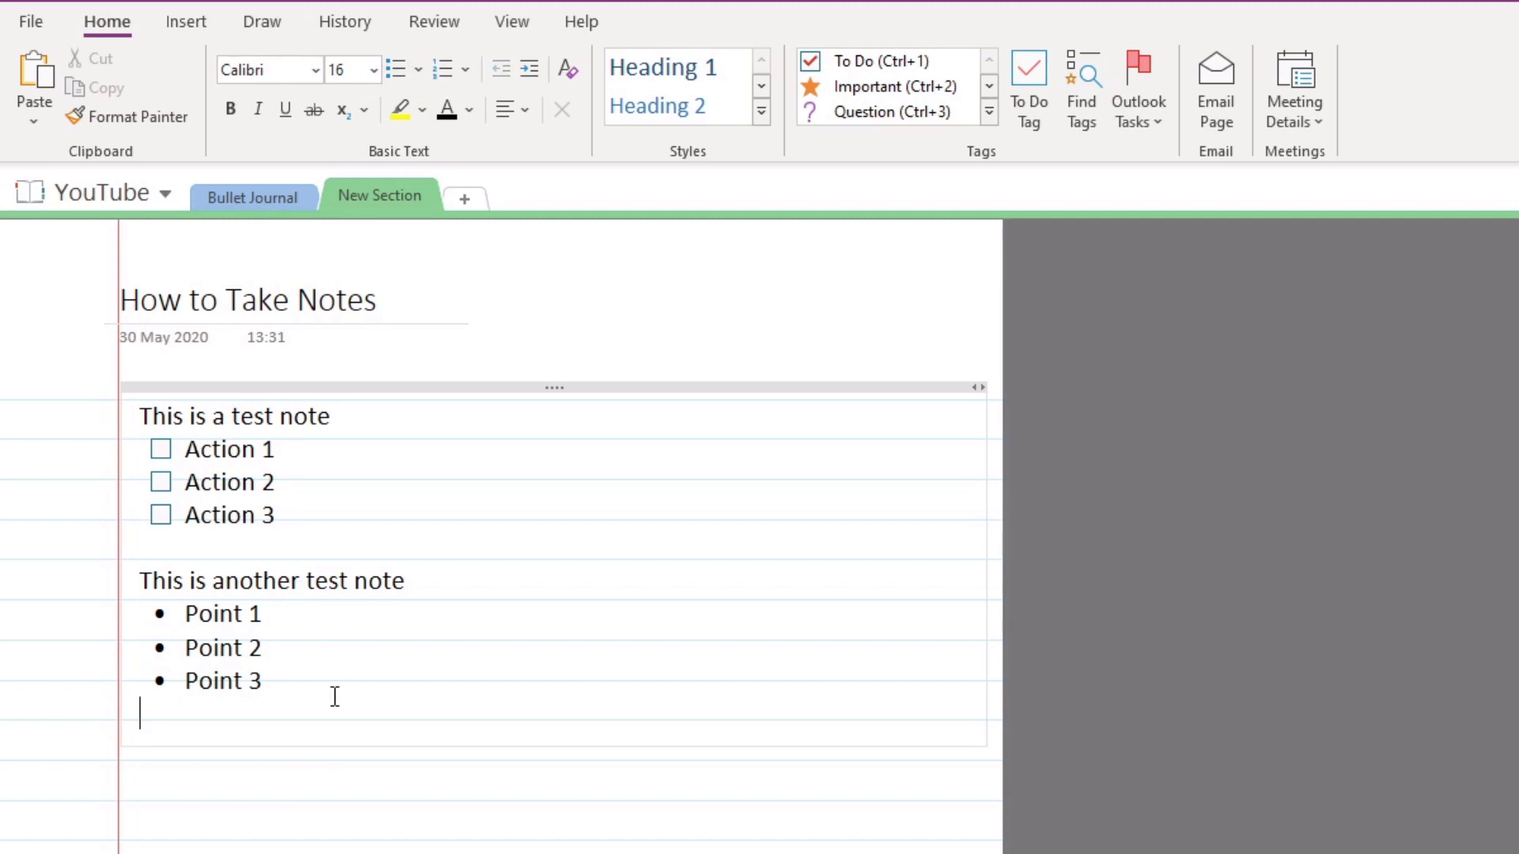
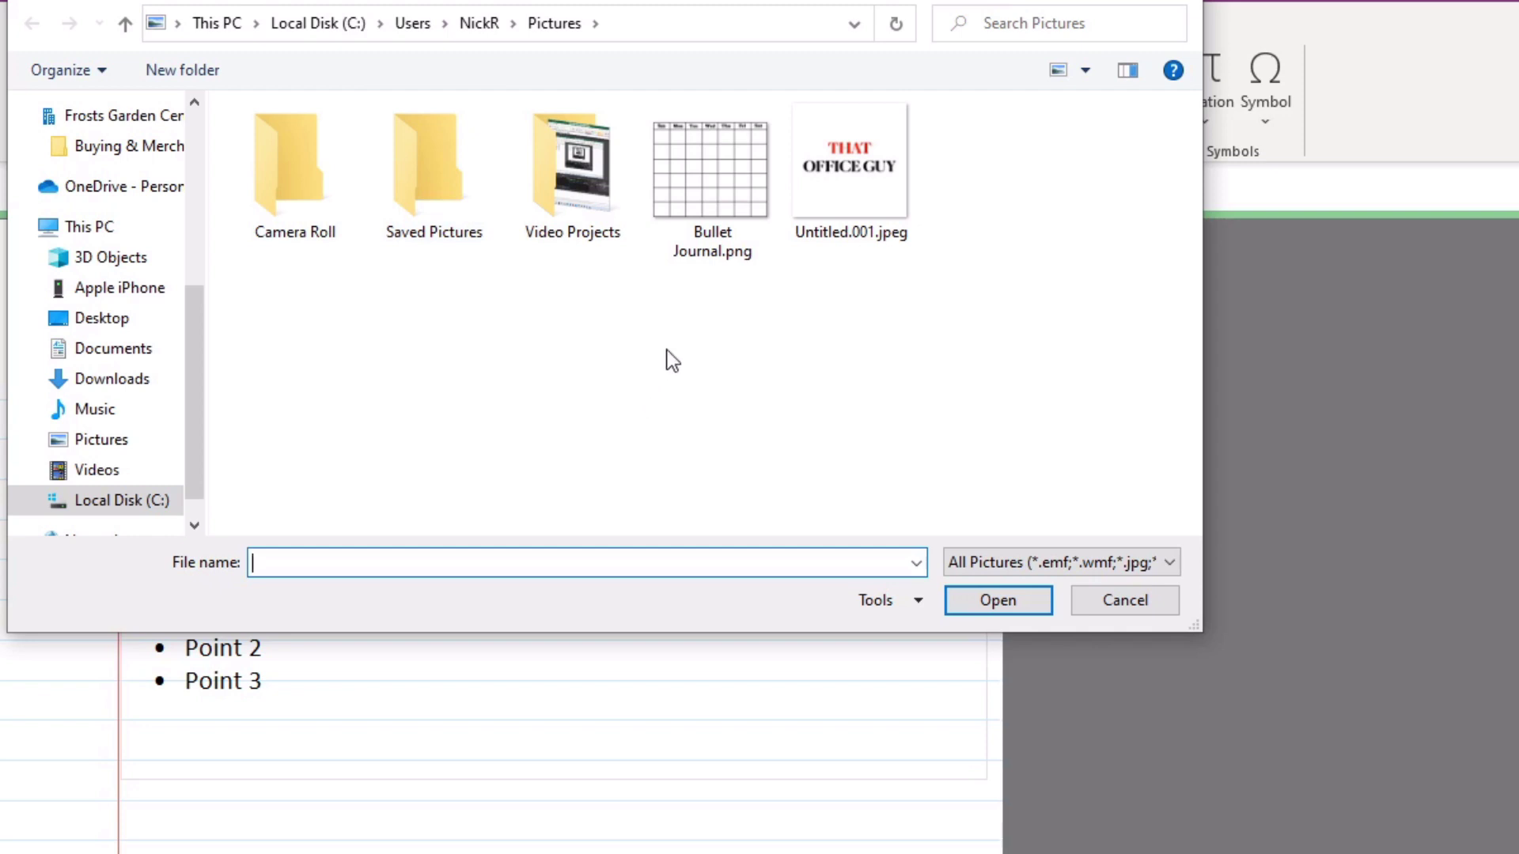
# Try placing the picture Untitled.001.jpeg inside the note below the bulleted list, and delete it again
pyautogui.doubleClick(878, 162)
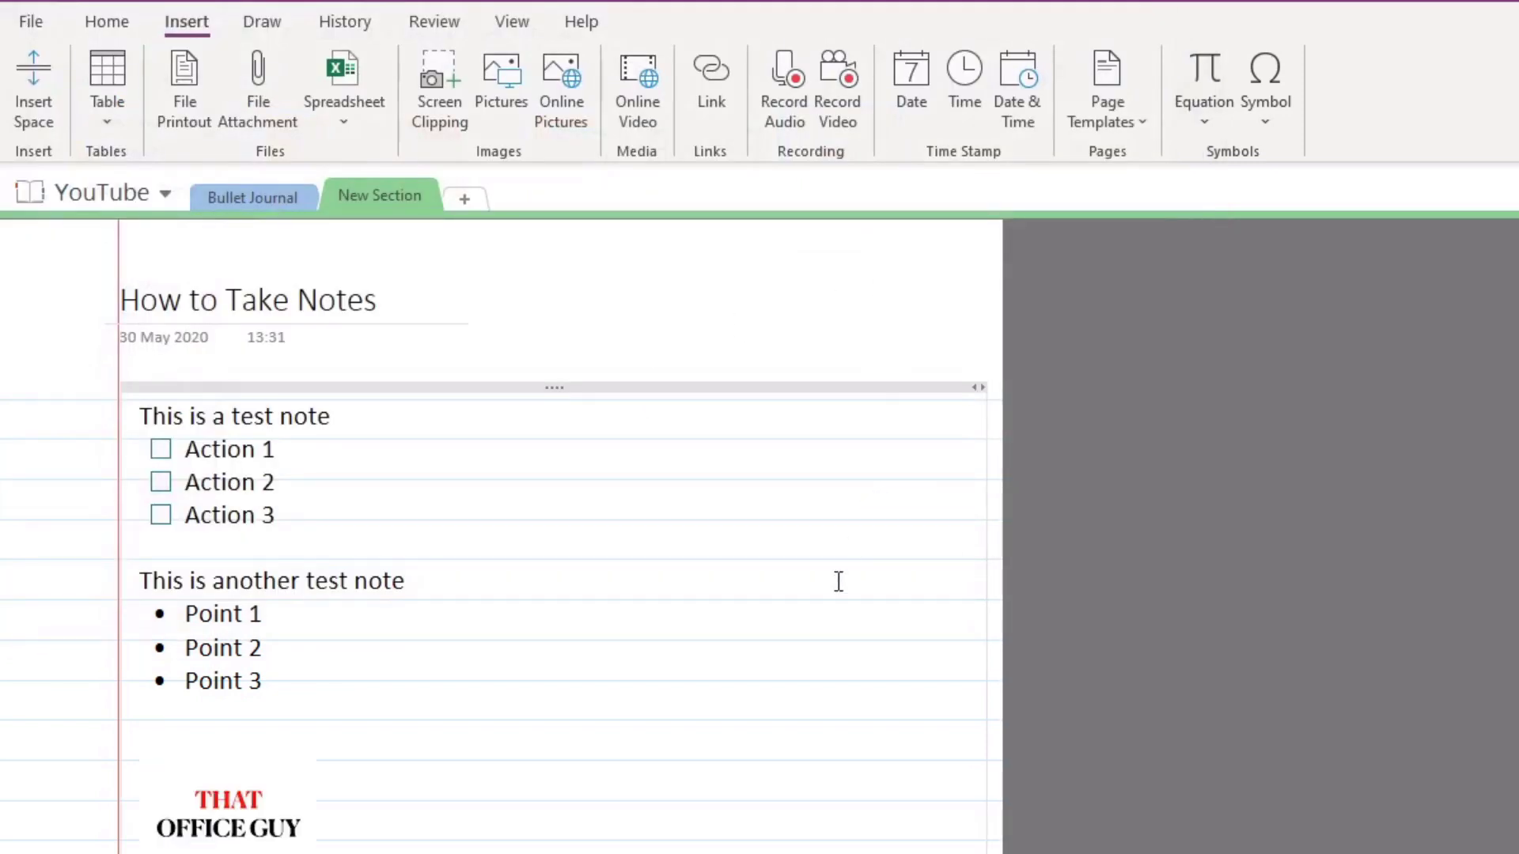
pyautogui.click(190, 739)
pyautogui.moveTo(190, 739); pyautogui.dragTo(529, 798)
pyautogui.rightClick(530, 796)
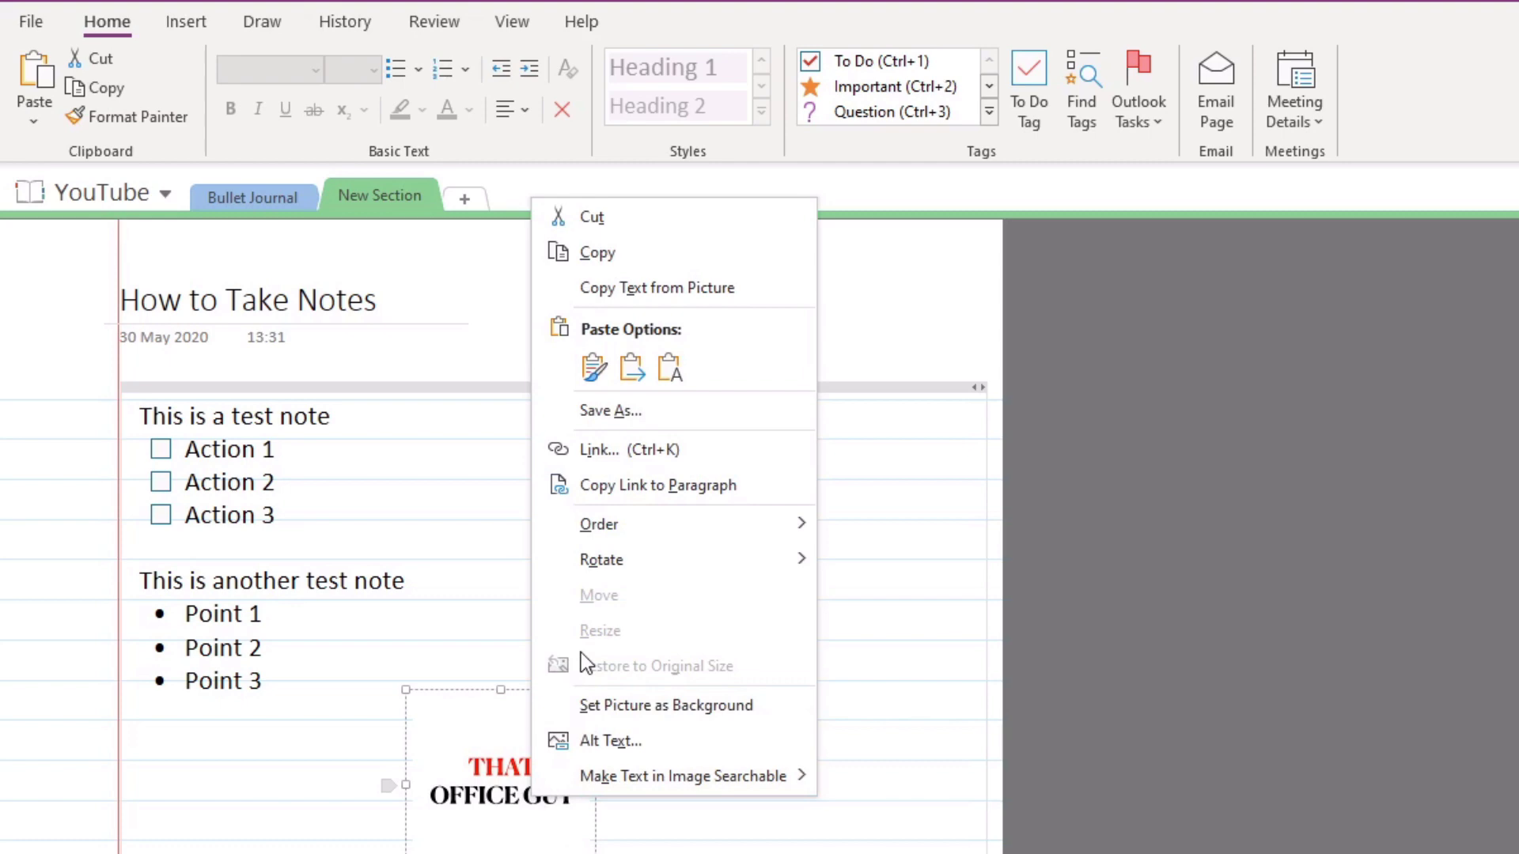
pyautogui.click(474, 796)
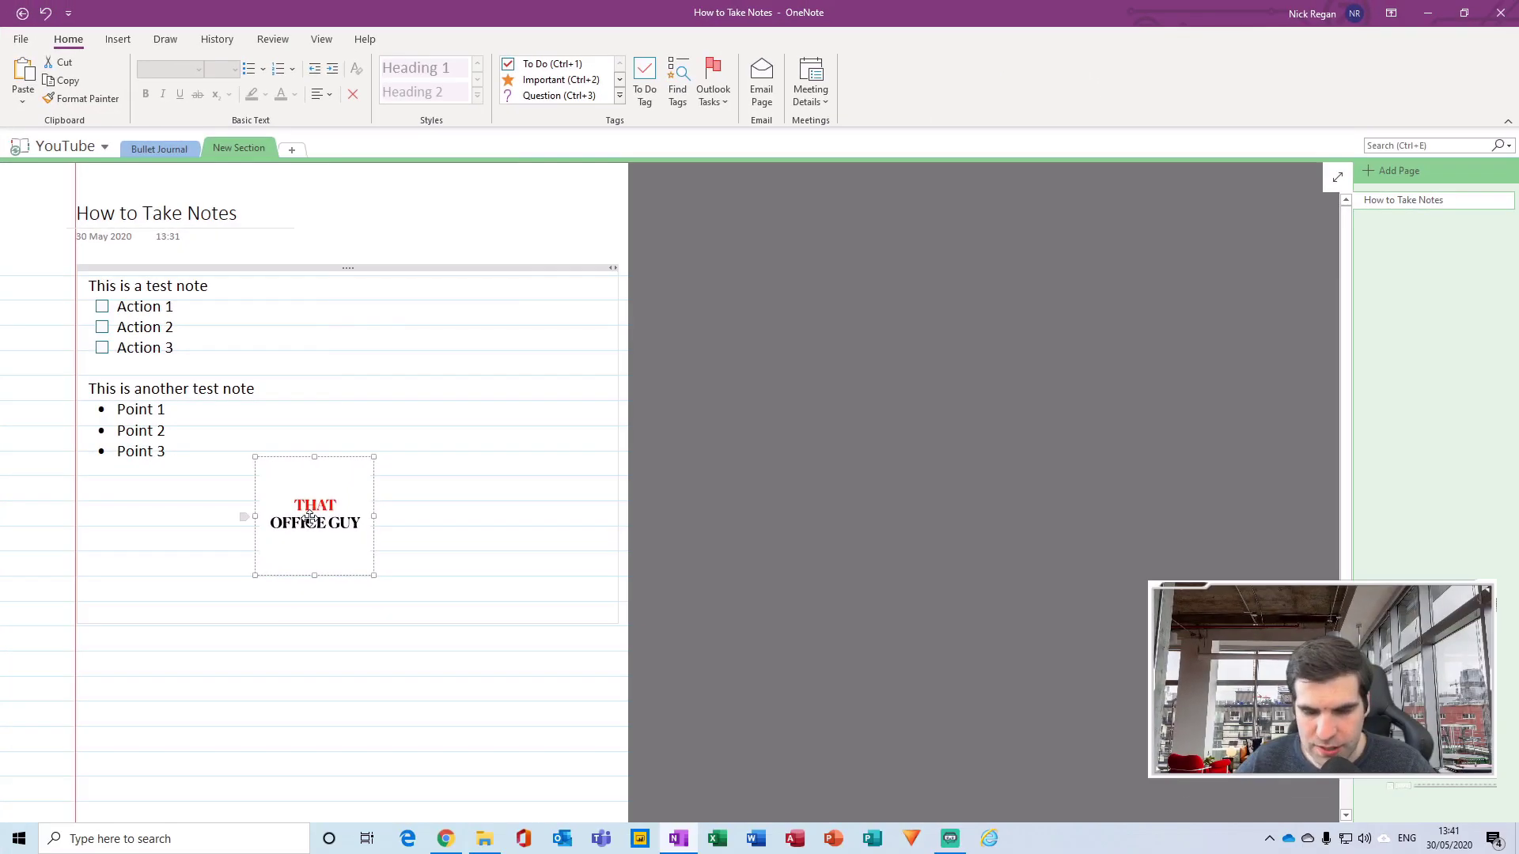
pyautogui.press('Delete')
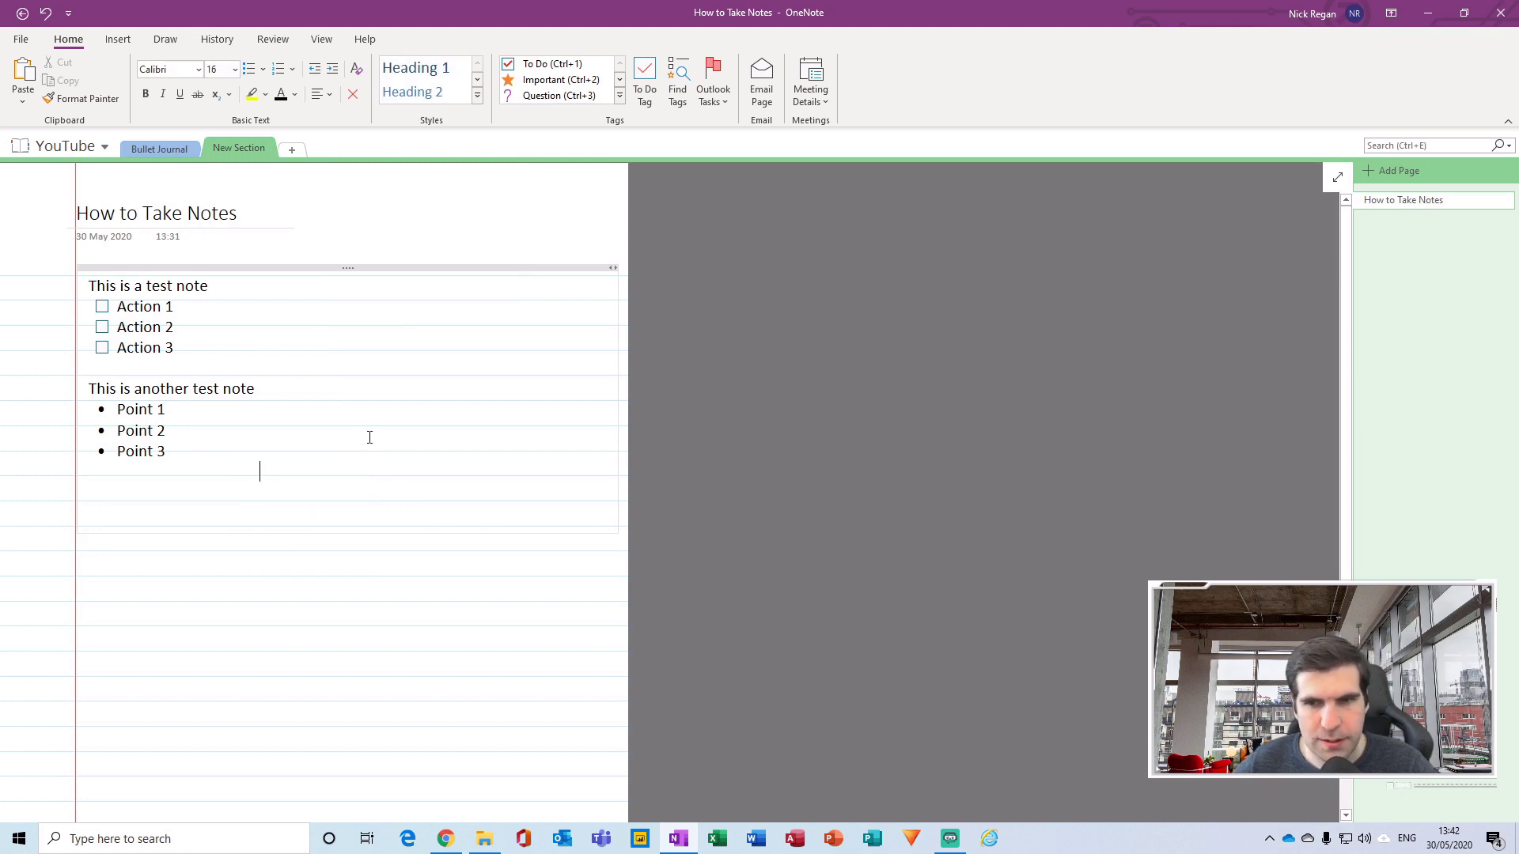
# Insert the picture Untitled.001.jpeg on the blank page area outside the note and move it beside the bulleted list
pyautogui.click(303, 571)
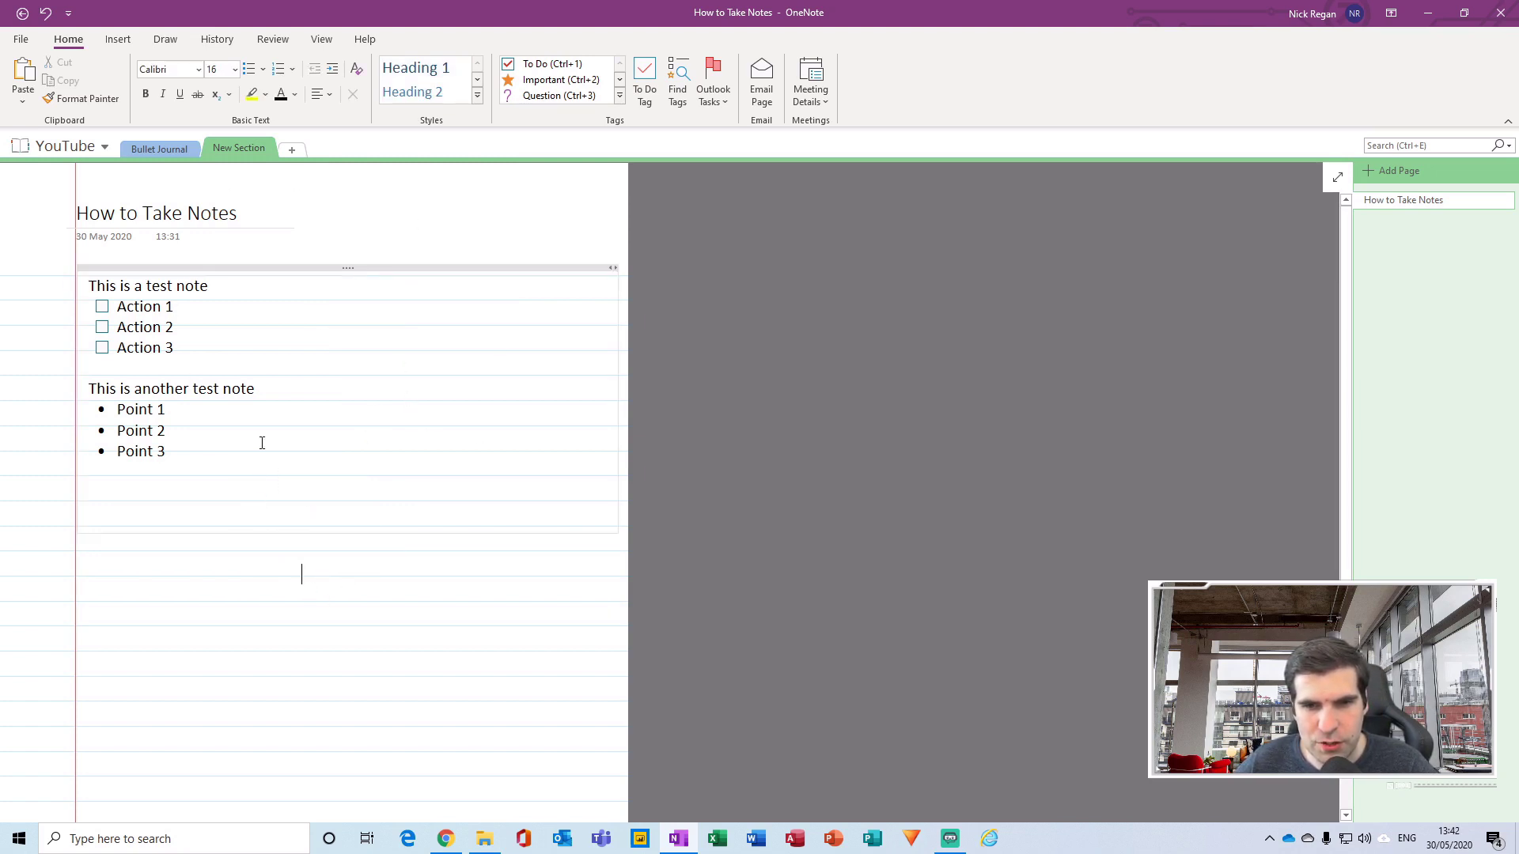
pyautogui.click(128, 43)
pyautogui.click(315, 95)
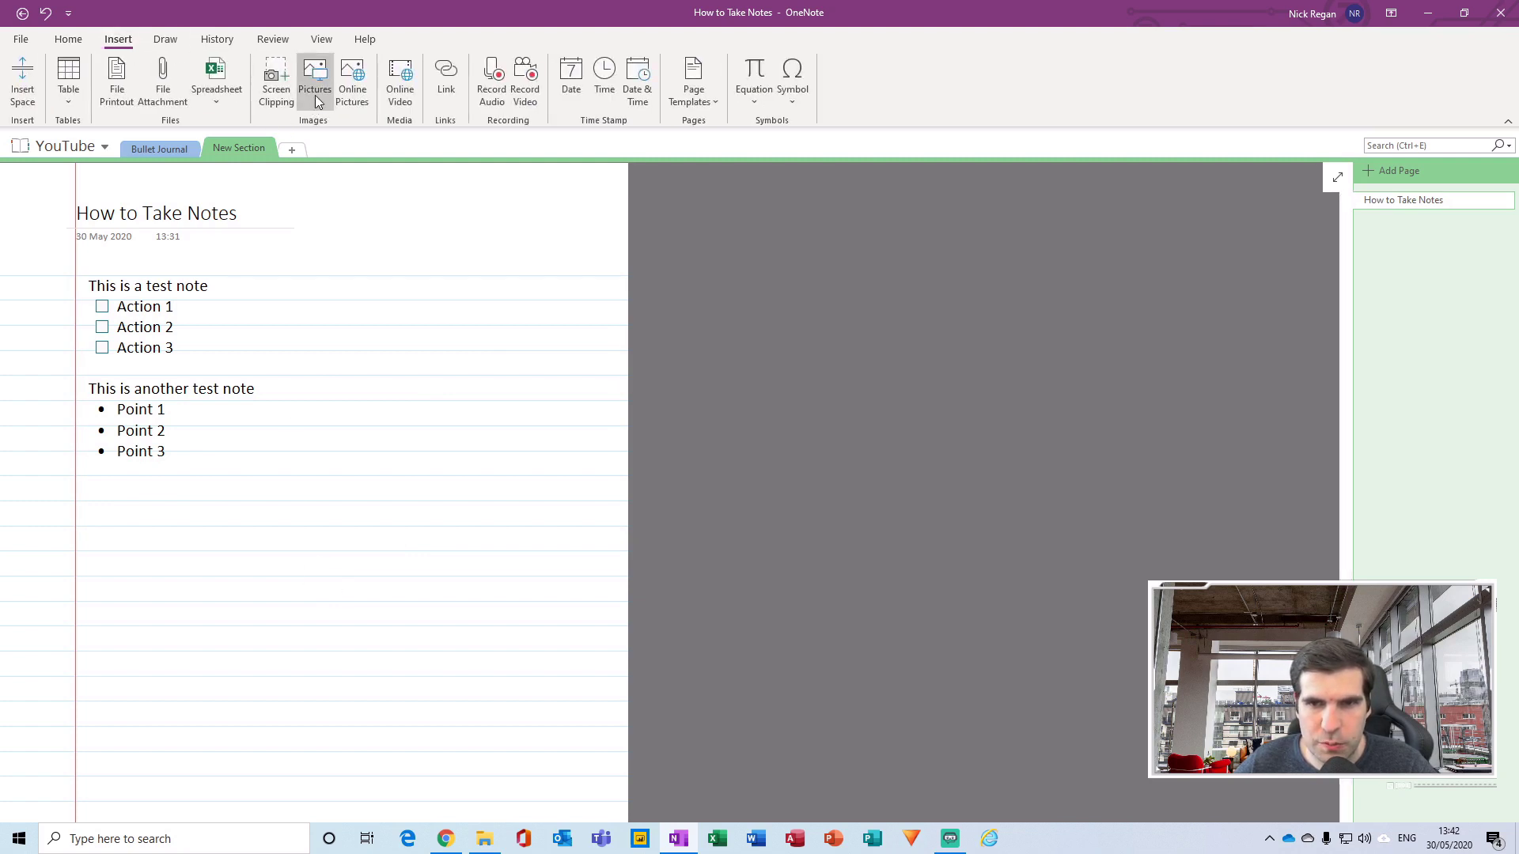
pyautogui.doubleClick(515, 153)
pyautogui.click(369, 581)
pyautogui.moveTo(392, 531); pyautogui.dragTo(373, 380)
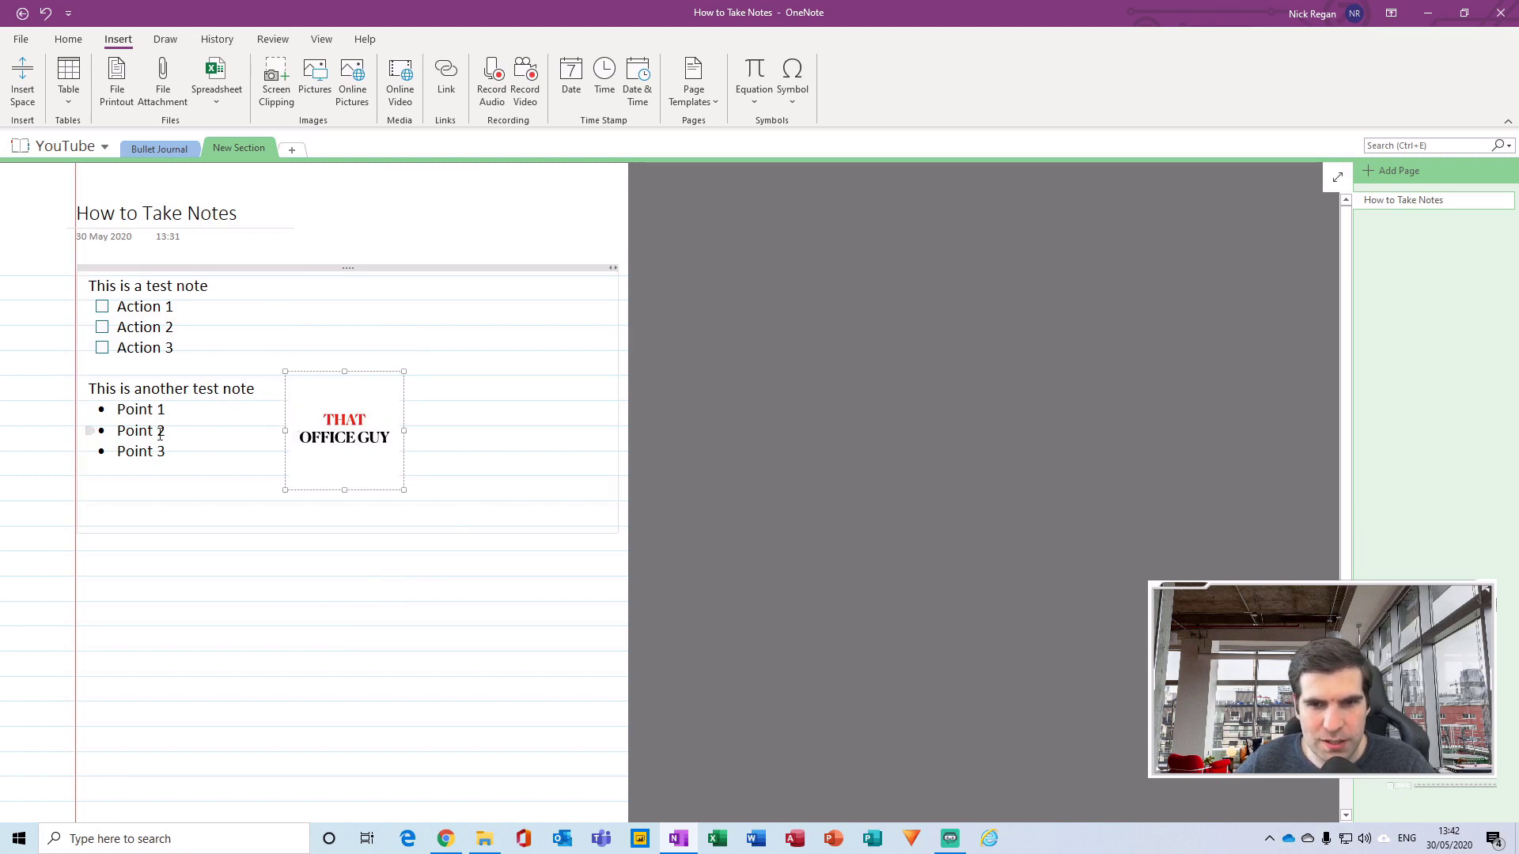
pyautogui.click(161, 508)
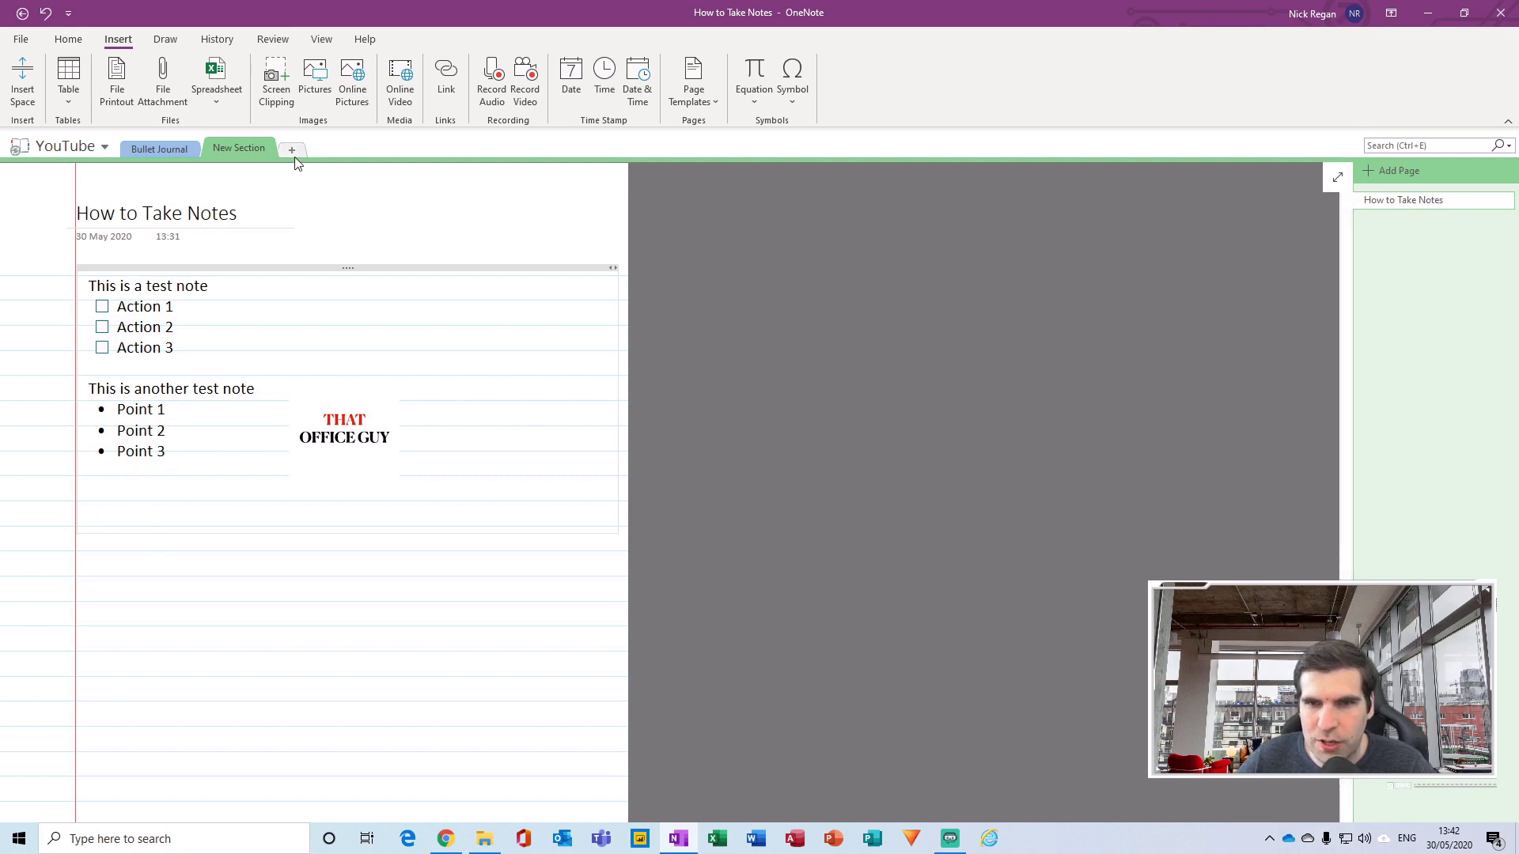
# Add a new page to the section and set its paper size to A4
pyautogui.click(1417, 169)
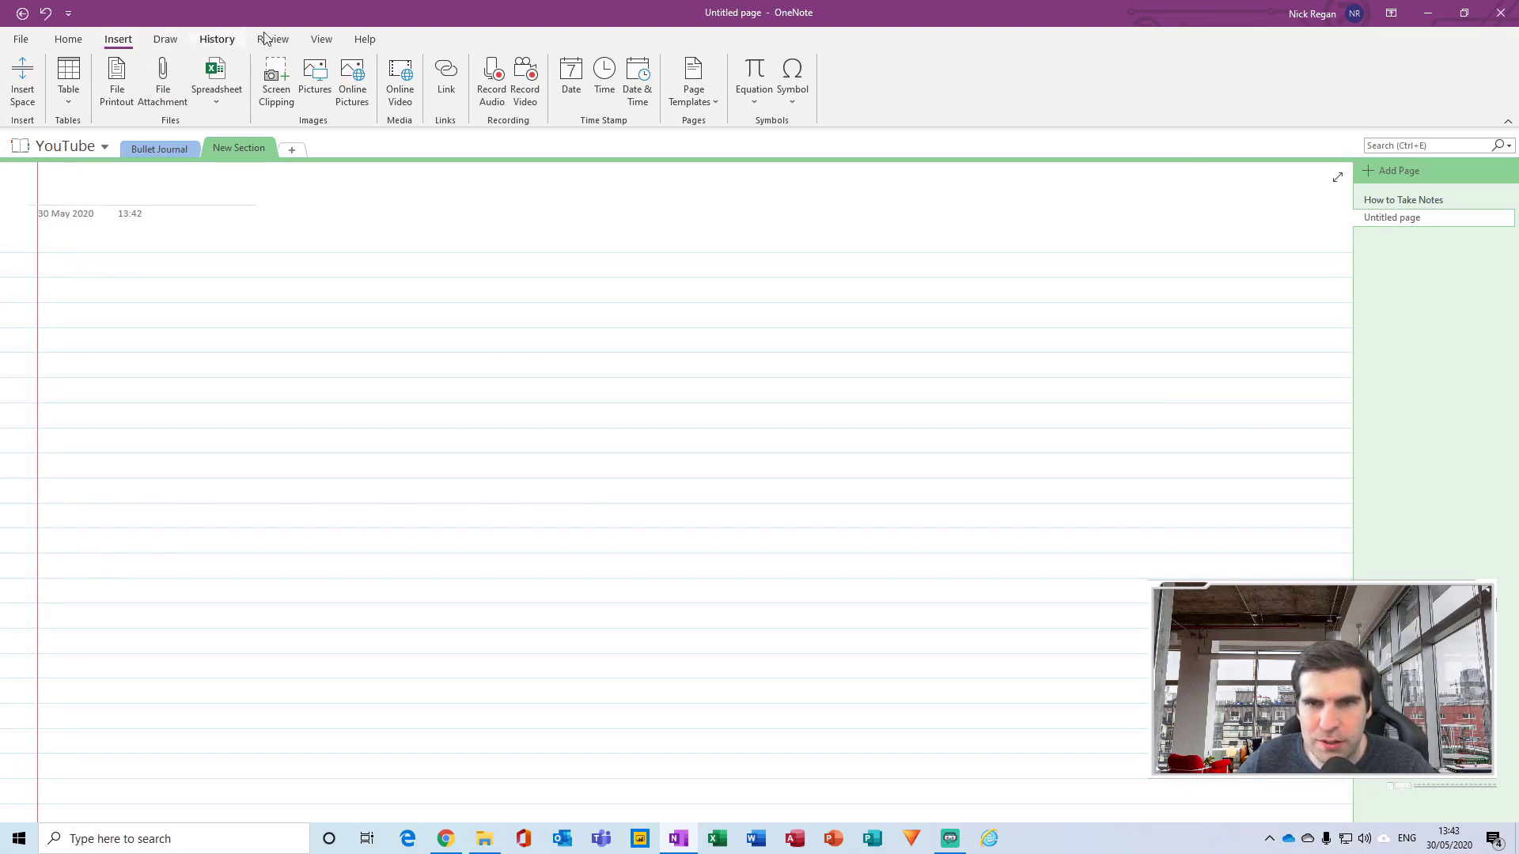
pyautogui.click(321, 38)
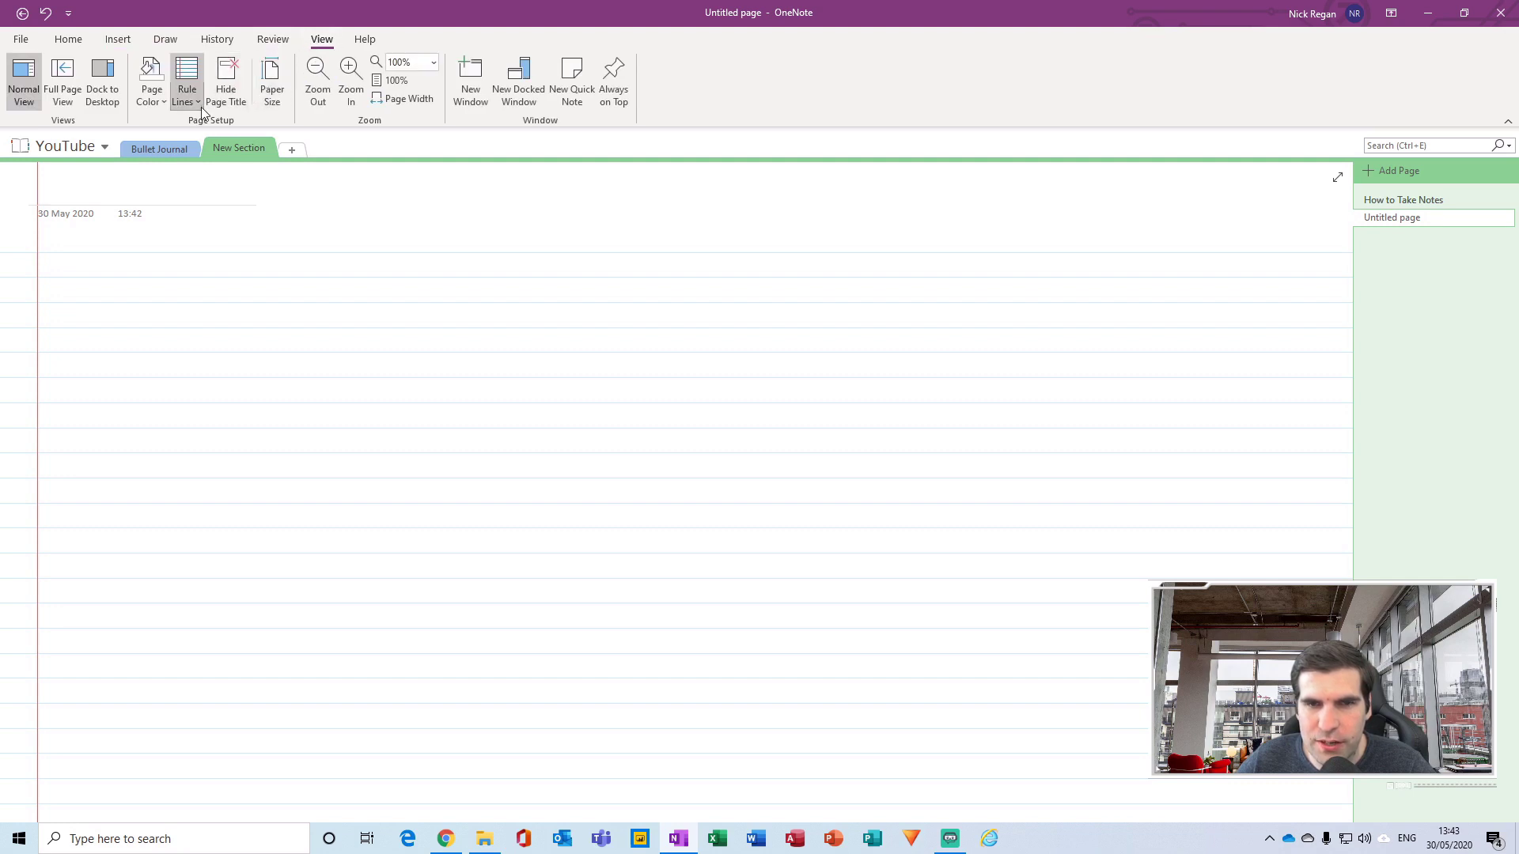
pyautogui.click(271, 79)
pyautogui.click(1465, 191)
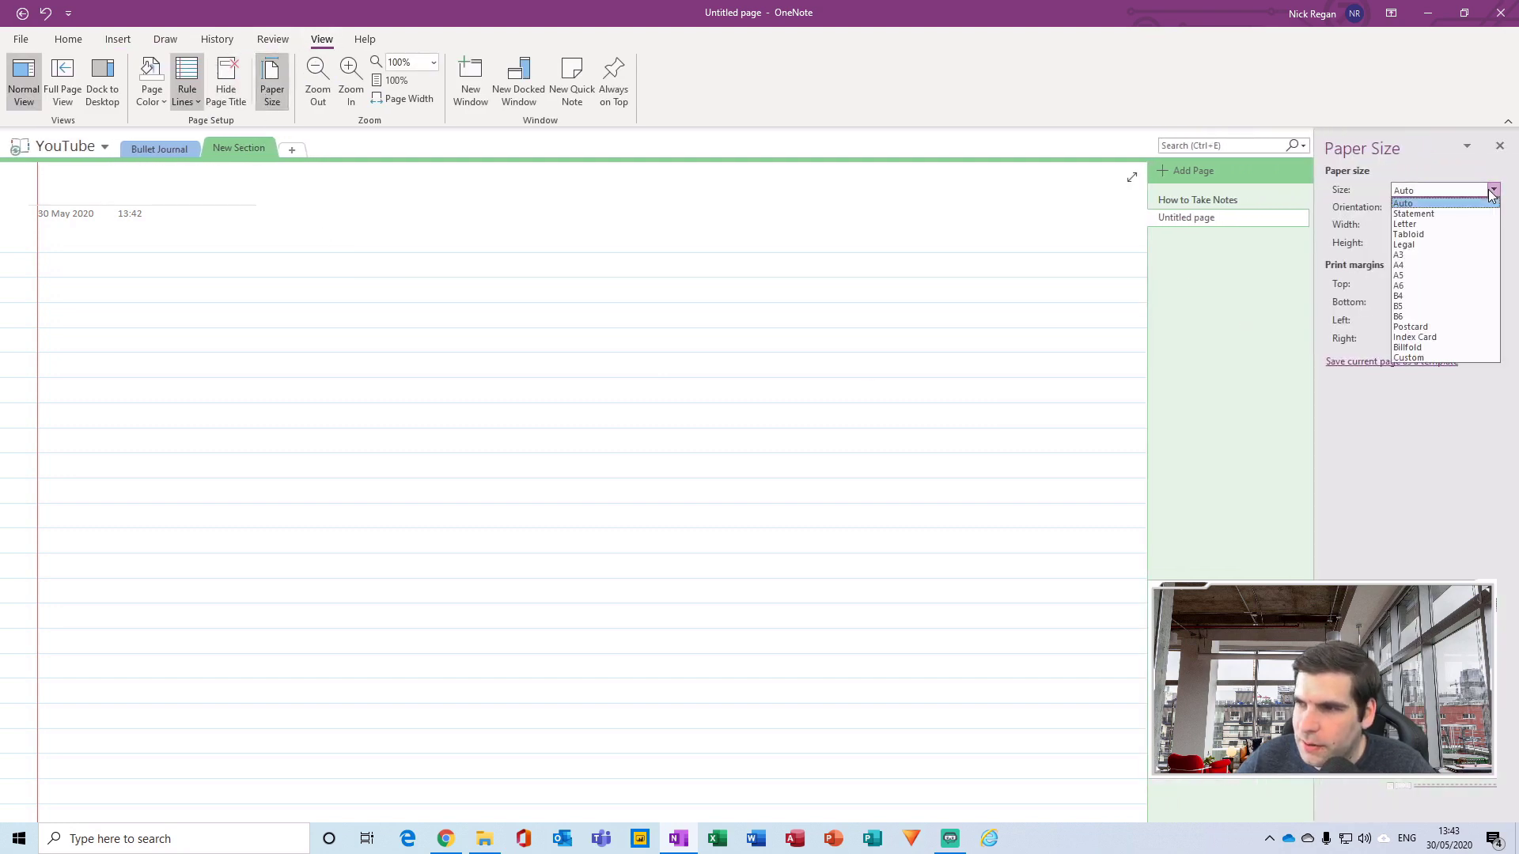
pyautogui.click(1422, 265)
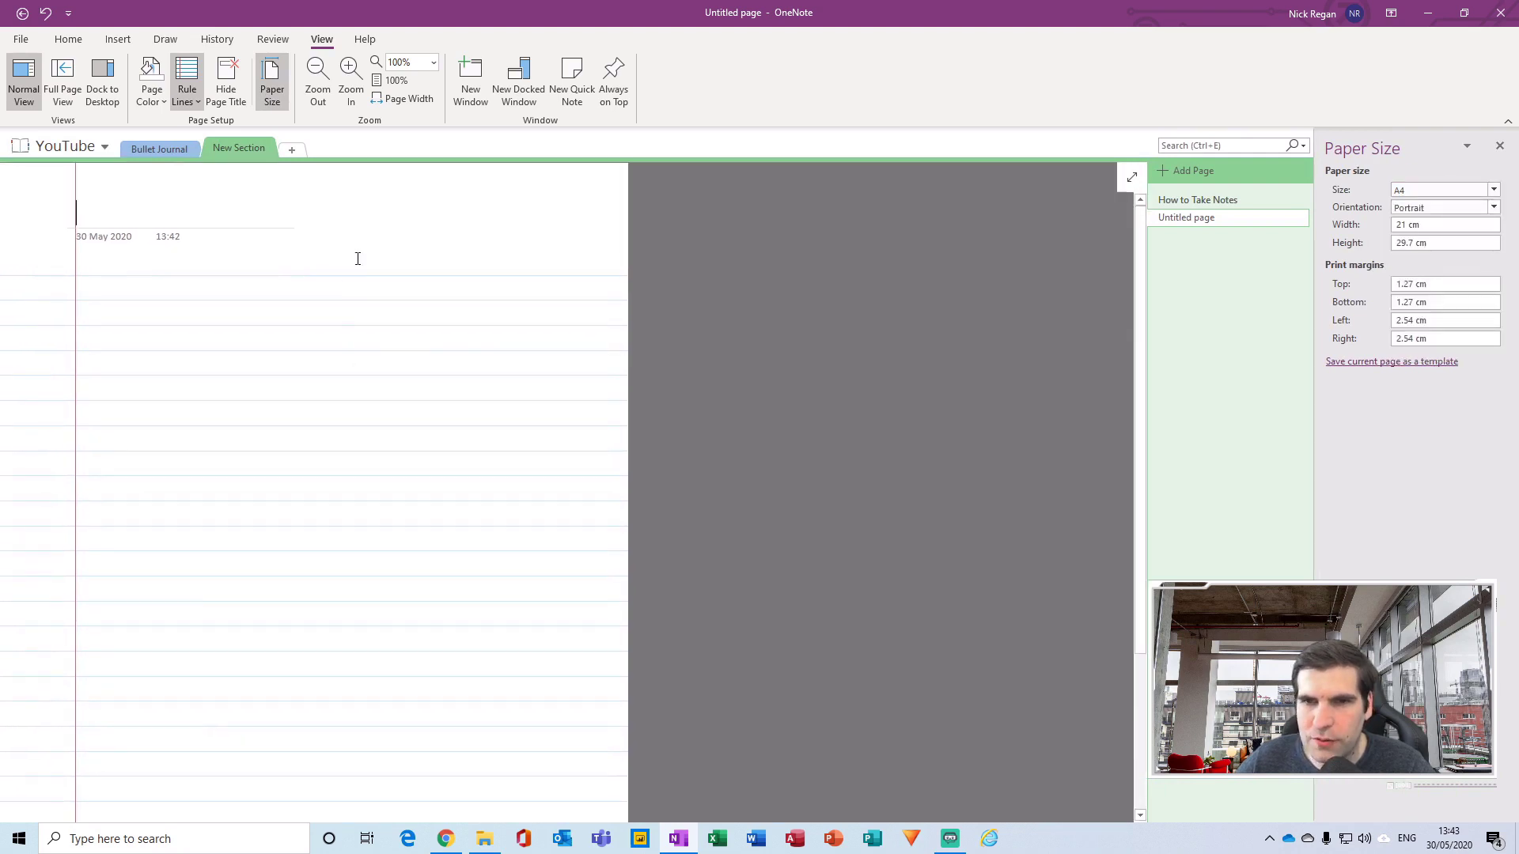
# Return to the "How to Take Notes" page and examine the General and Display settings in the program options
pyautogui.click(118, 41)
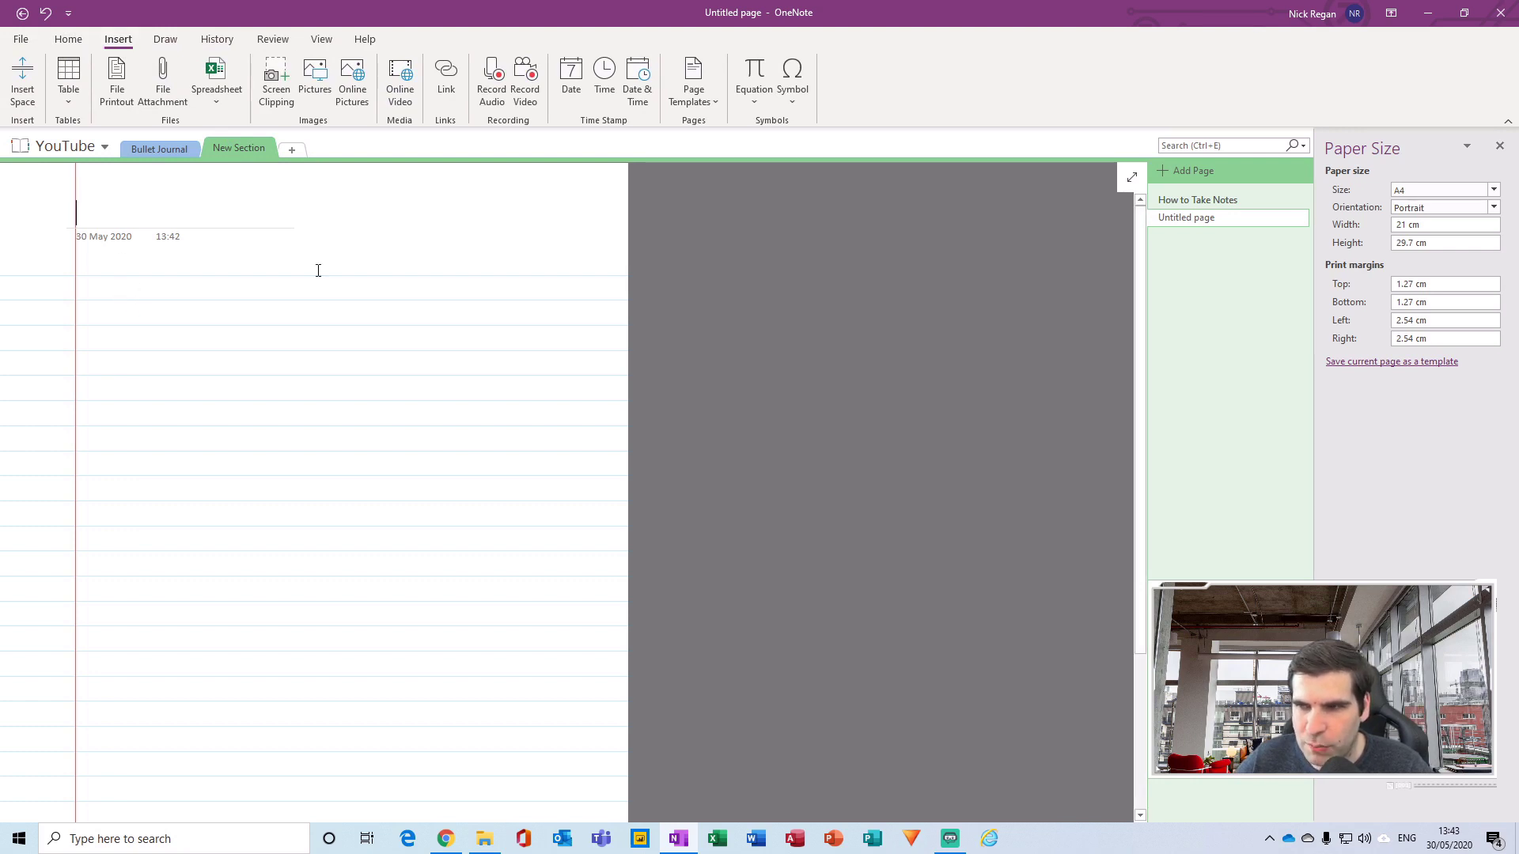
pyautogui.click(1186, 201)
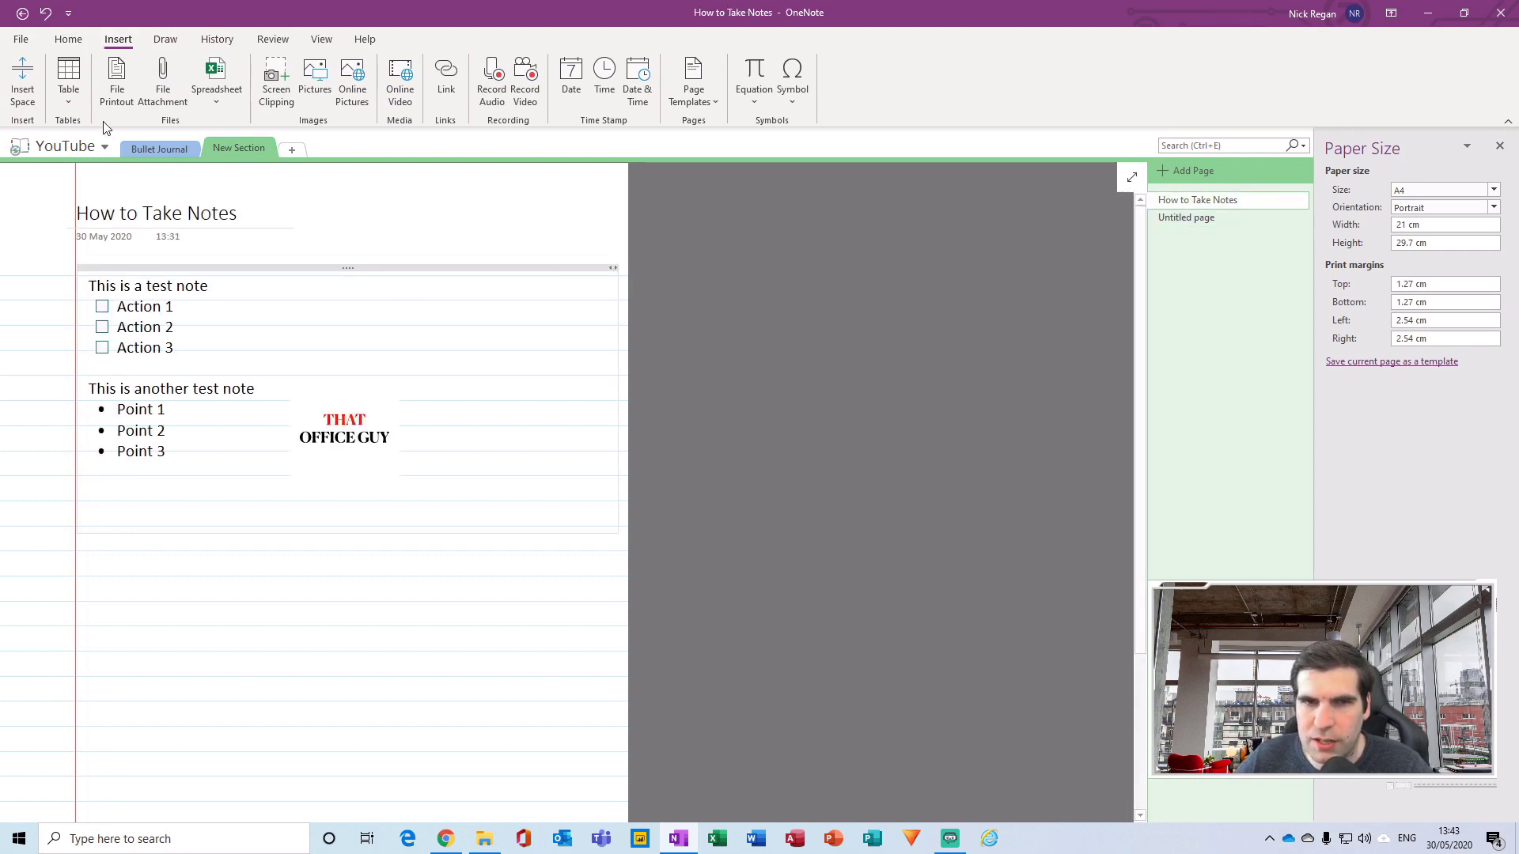
pyautogui.click(21, 40)
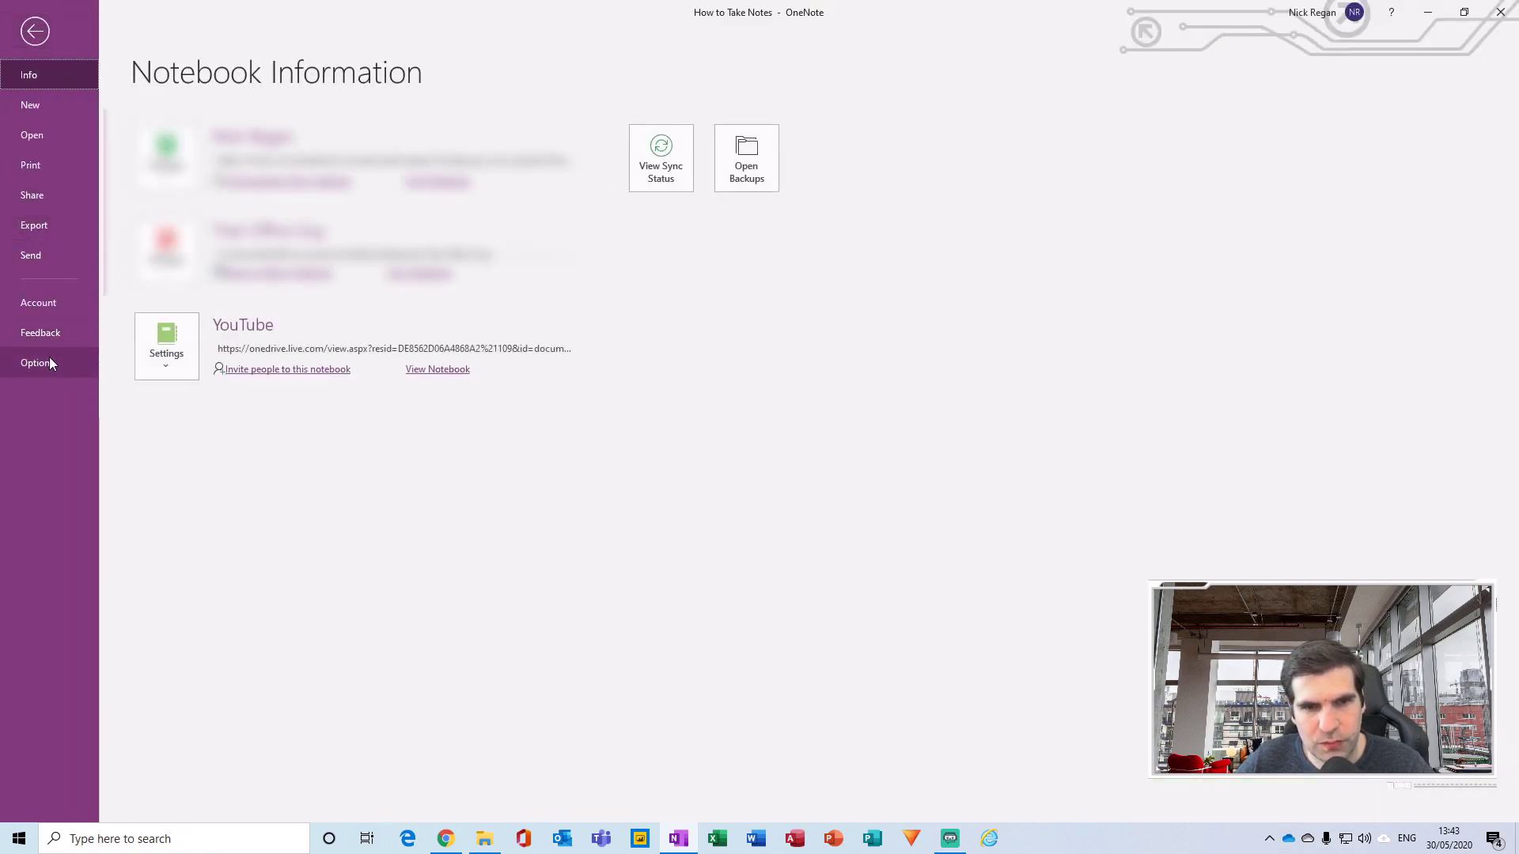
pyautogui.click(50, 362)
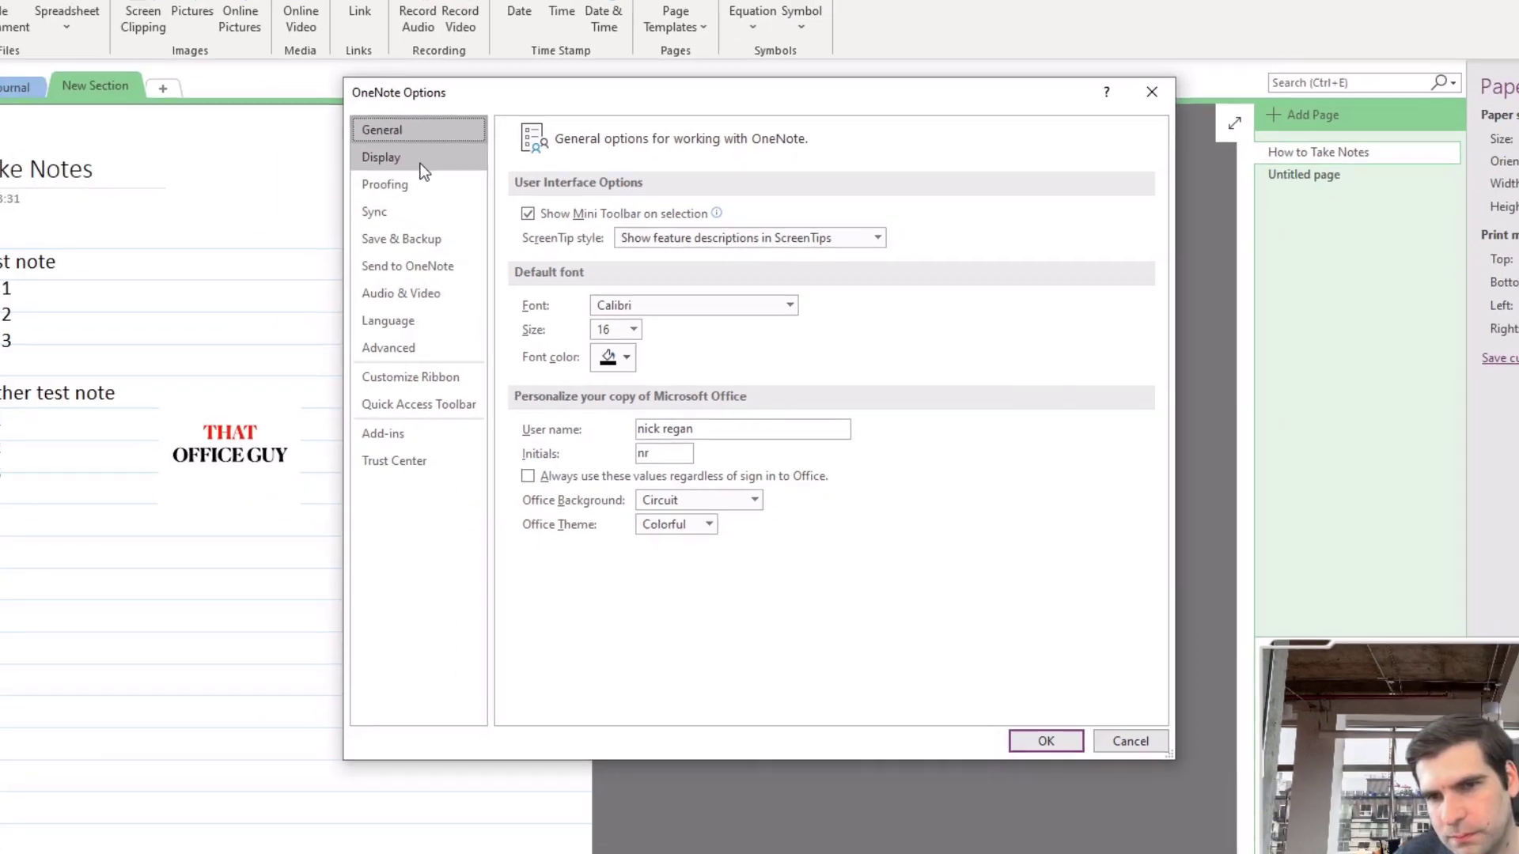
pyautogui.click(403, 109)
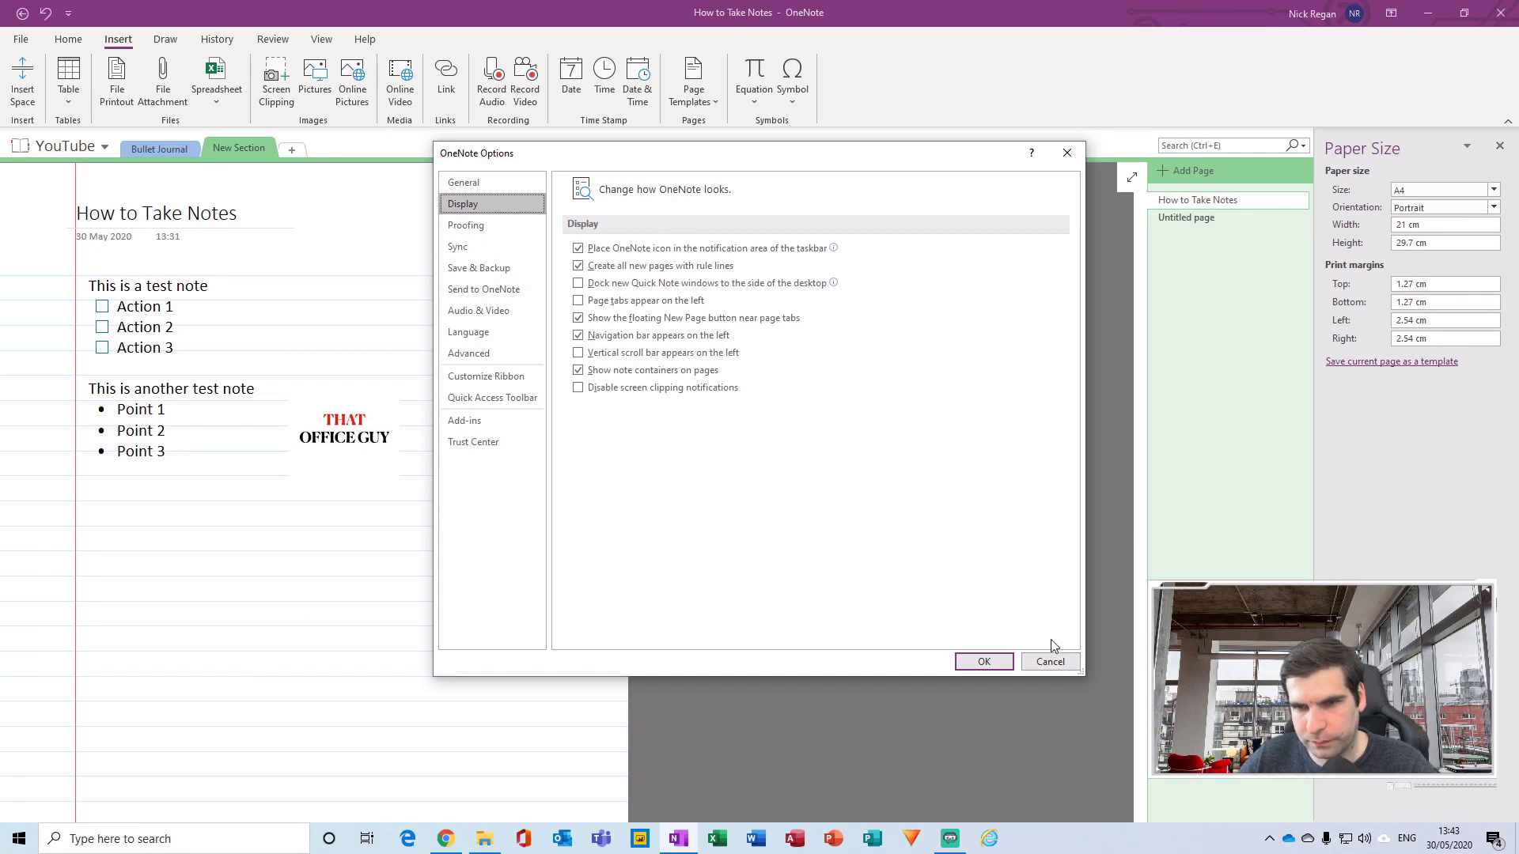
pyautogui.click(1042, 664)
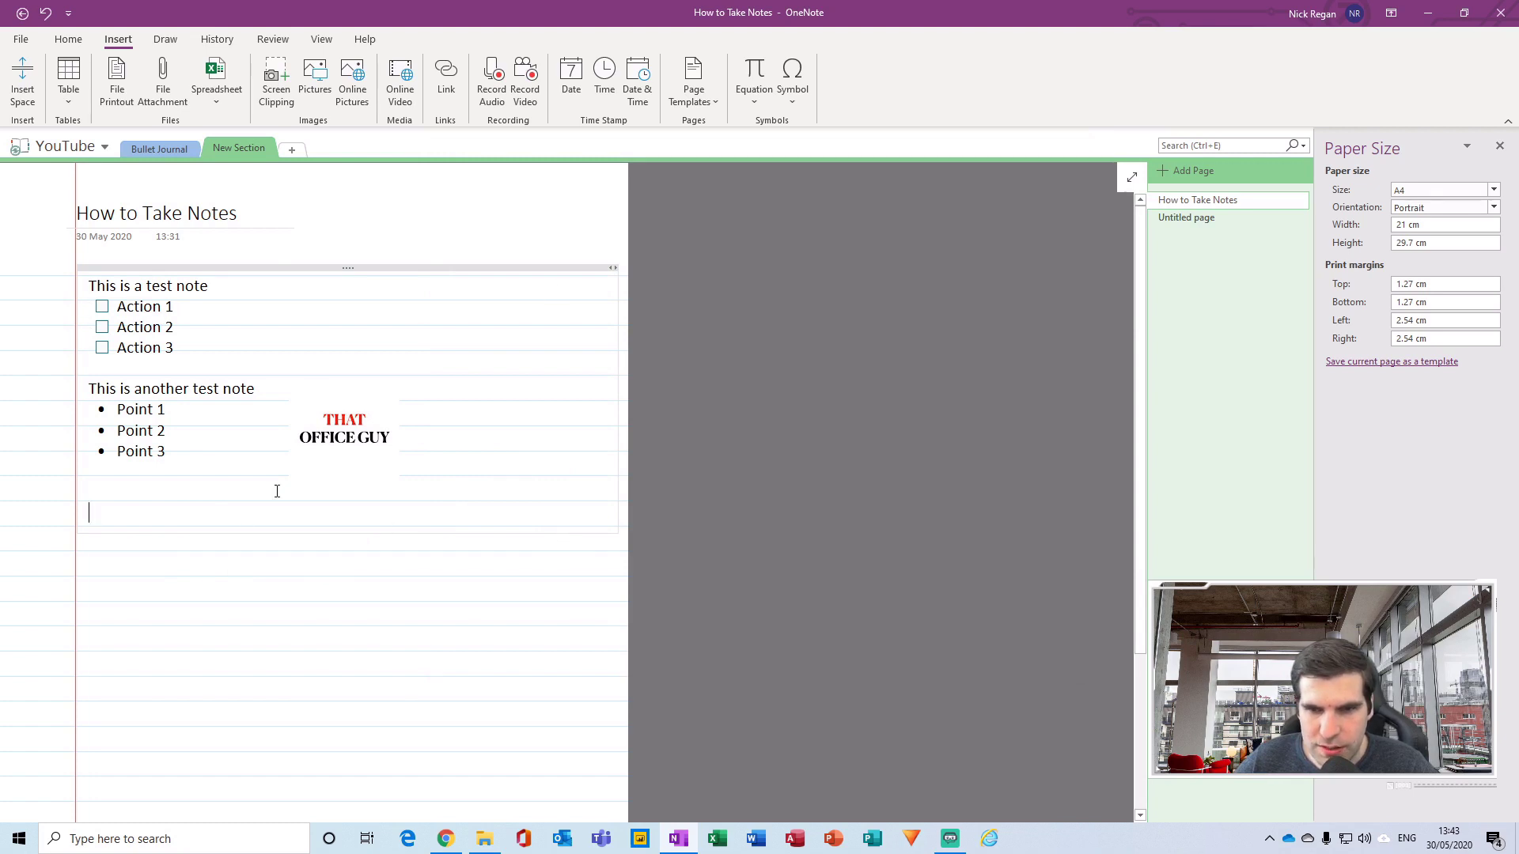
# Write "Here is another note" in a separate container below the first note and add blank lines after it
pyautogui.click(356, 413)
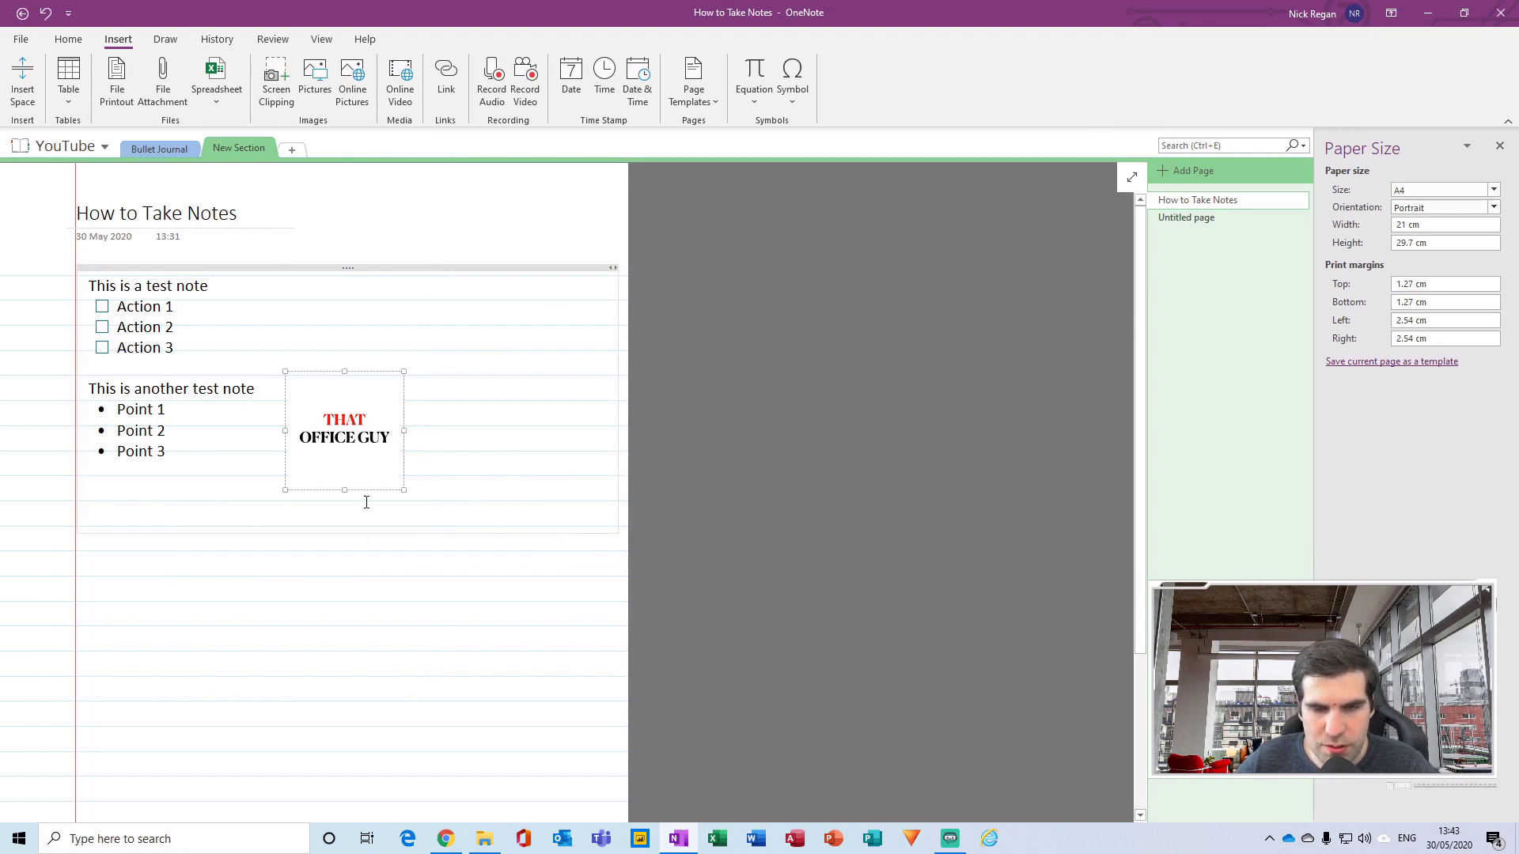
pyautogui.click(164, 568)
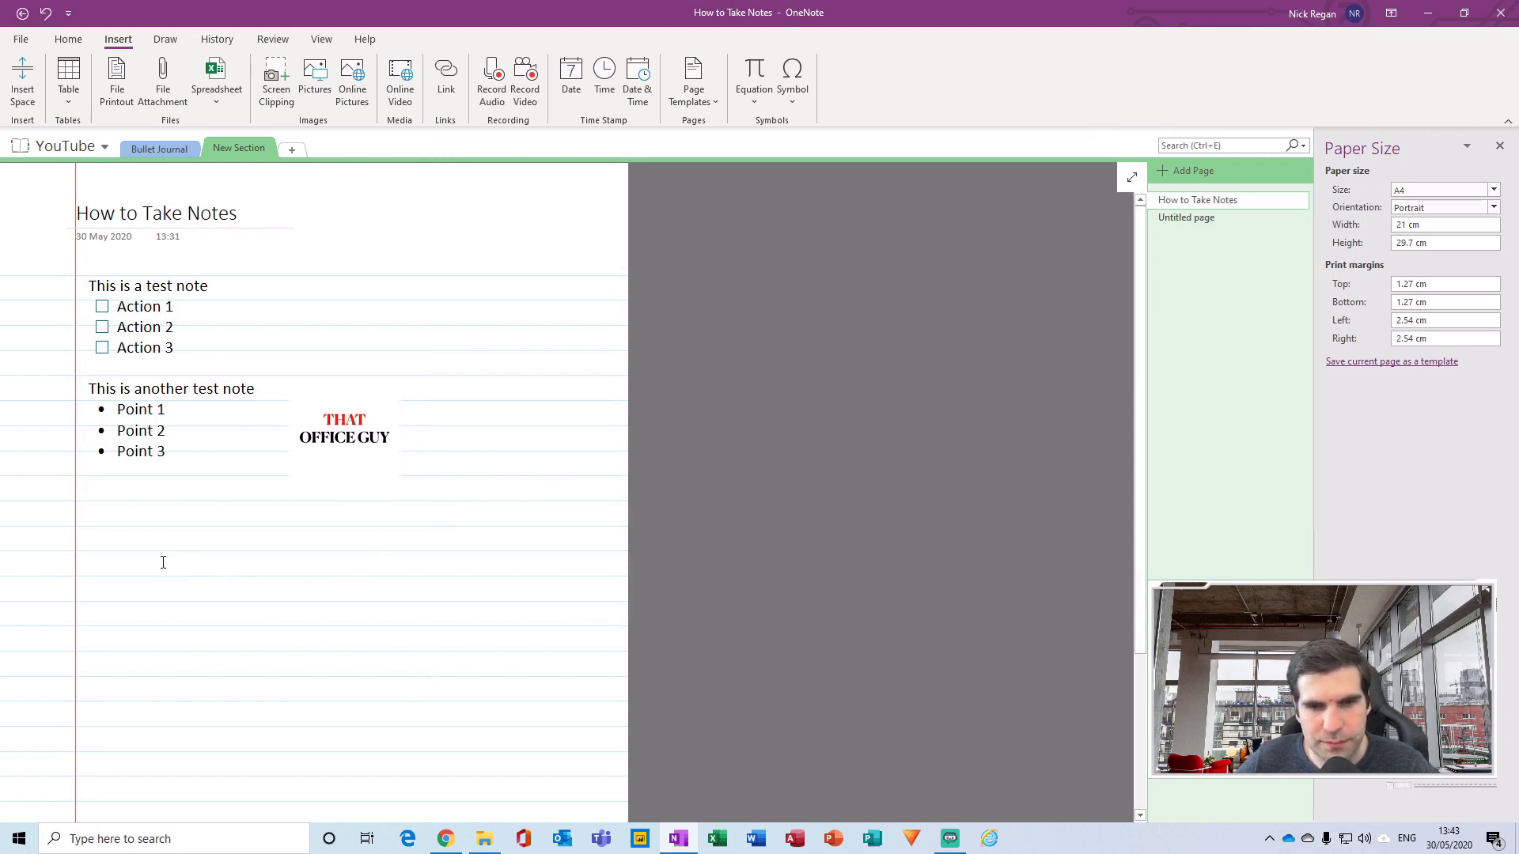
pyautogui.click(104, 575)
pyautogui.write('H')
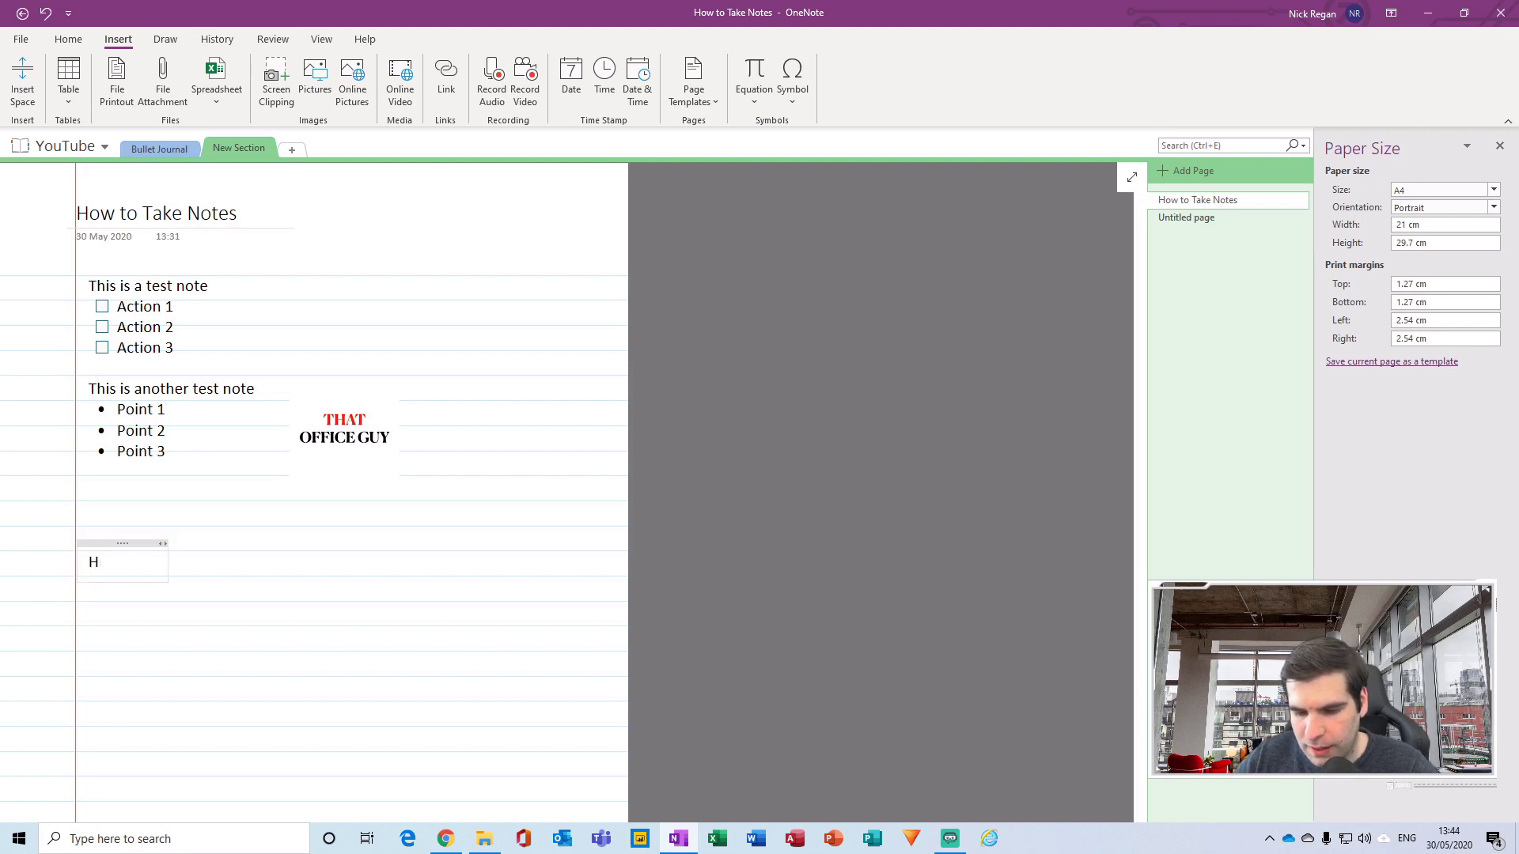
pyautogui.write('ere is another note')
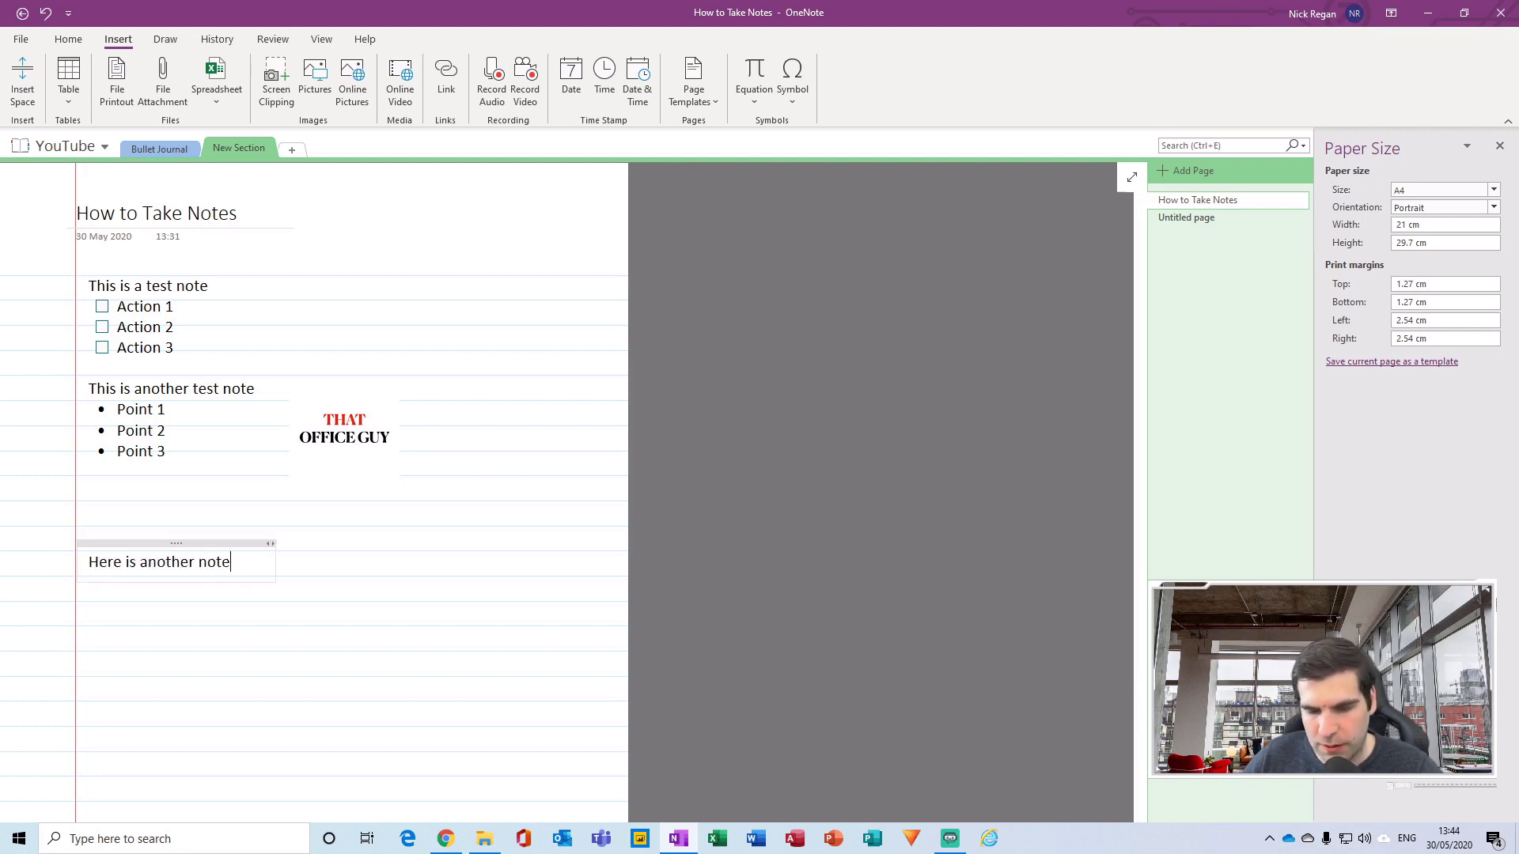
pyautogui.press('Return')
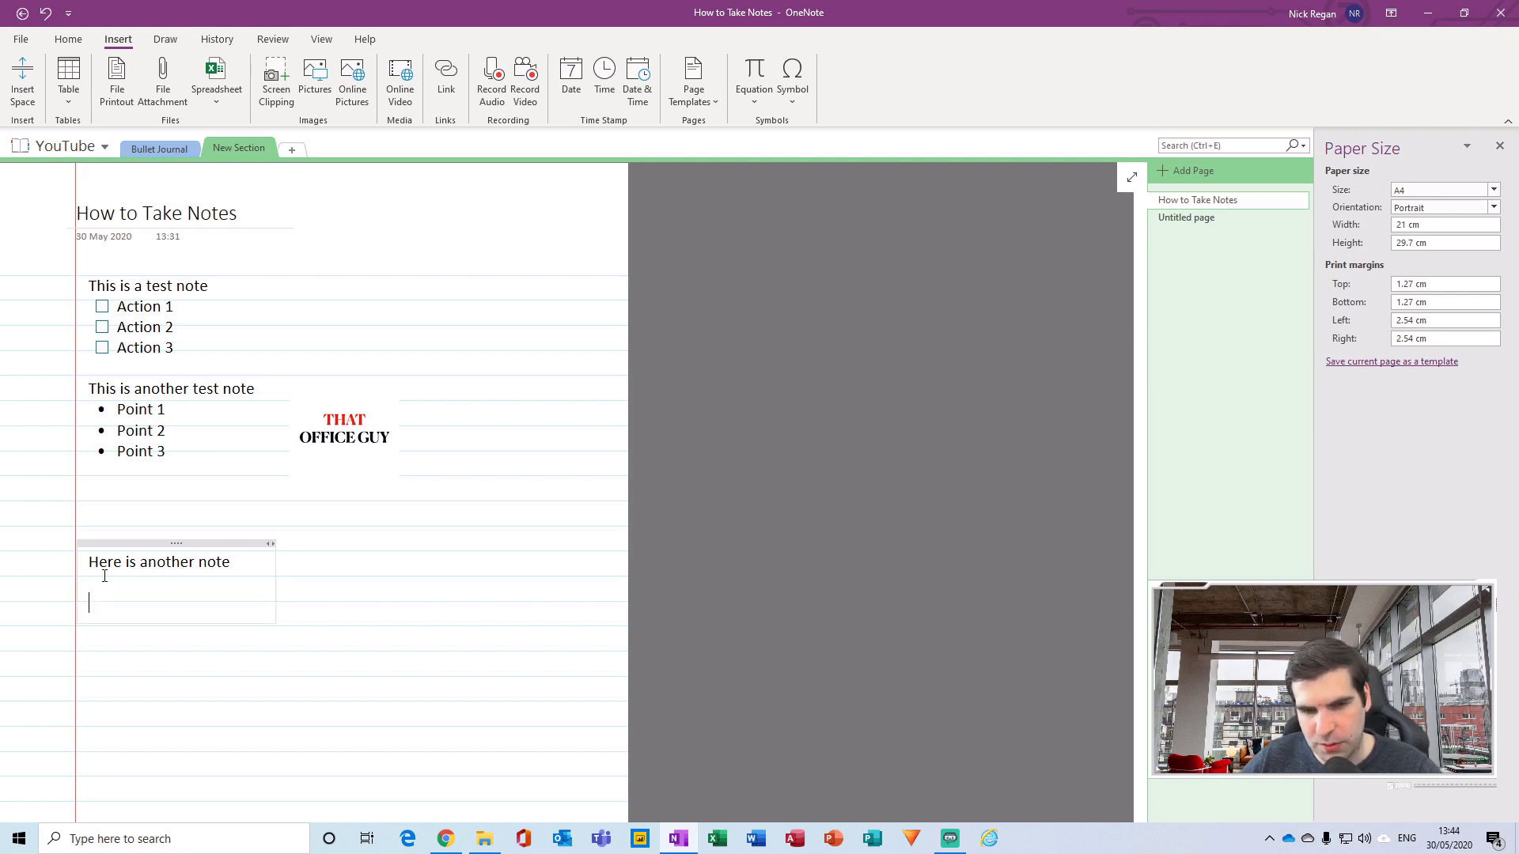
# Highlight the text "Here is another note" in yellow
pyautogui.click(68, 39)
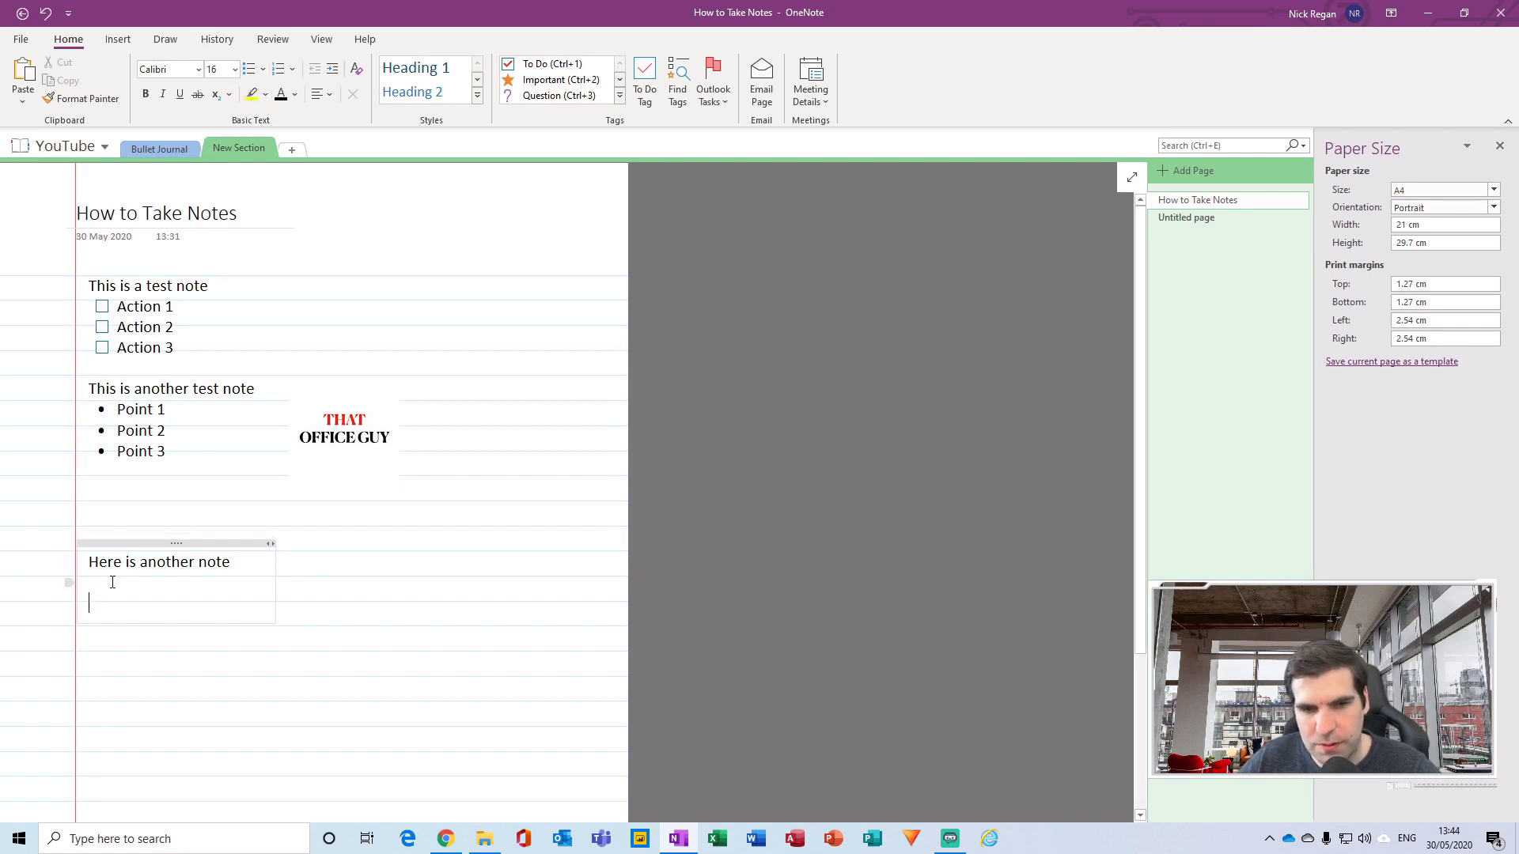
pyautogui.moveTo(88, 563); pyautogui.dragTo(233, 564)
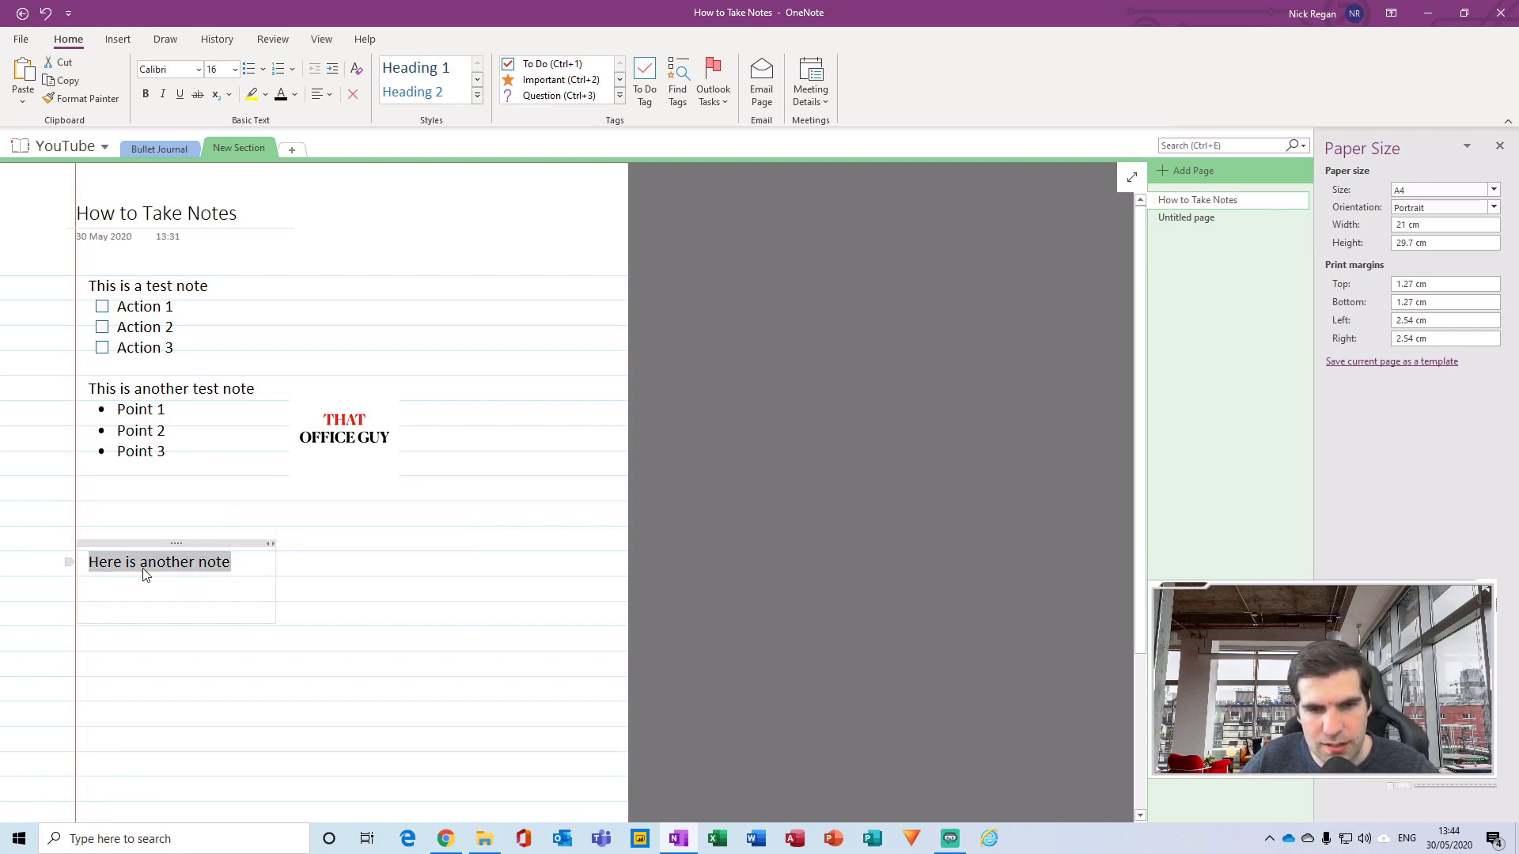
pyautogui.click(251, 93)
pyautogui.click(223, 570)
pyautogui.click(210, 596)
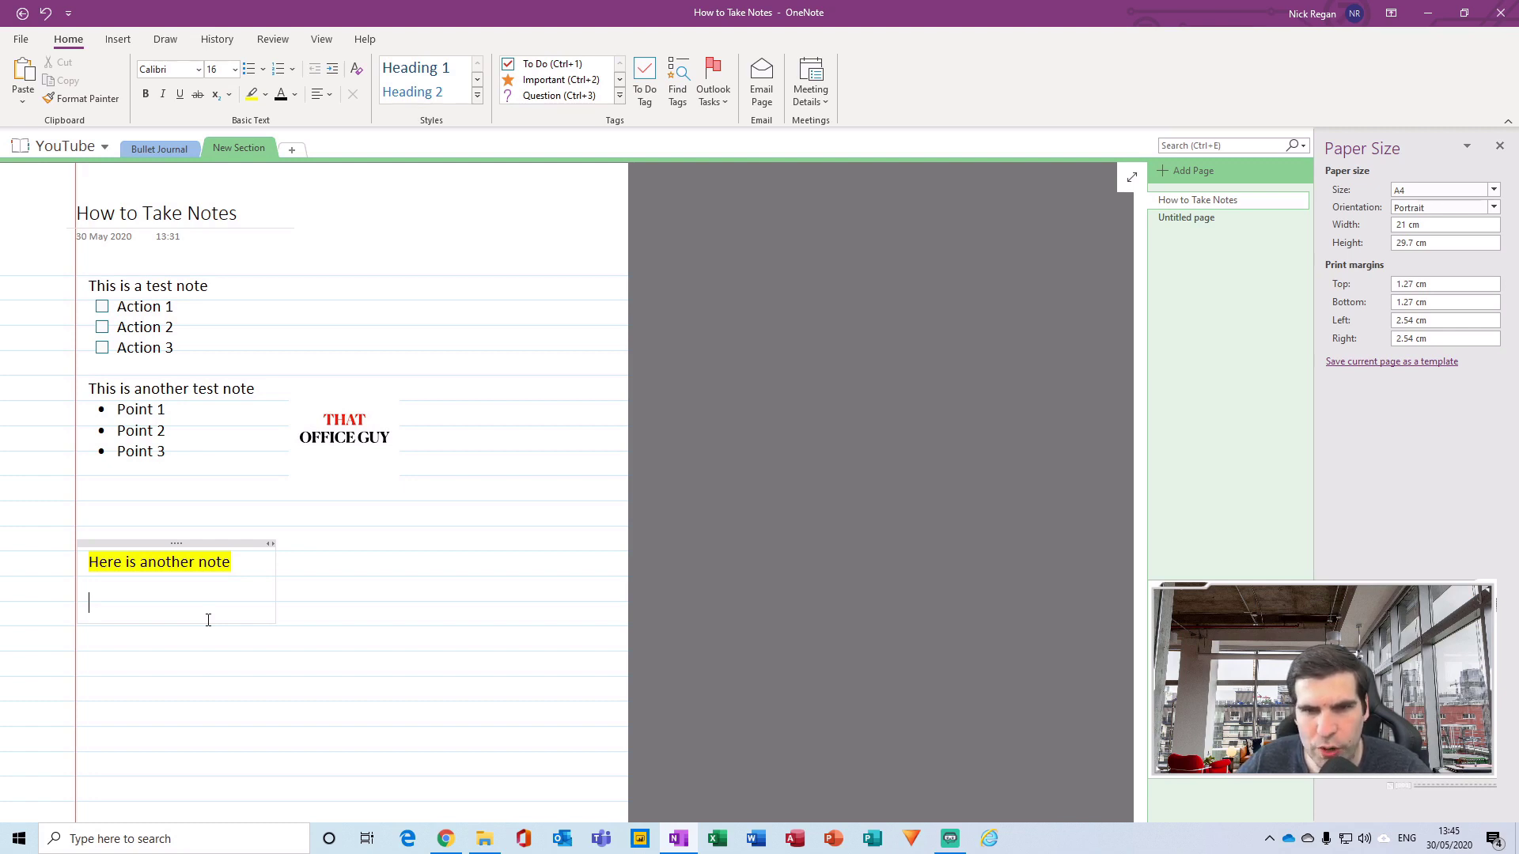
pyautogui.click(118, 39)
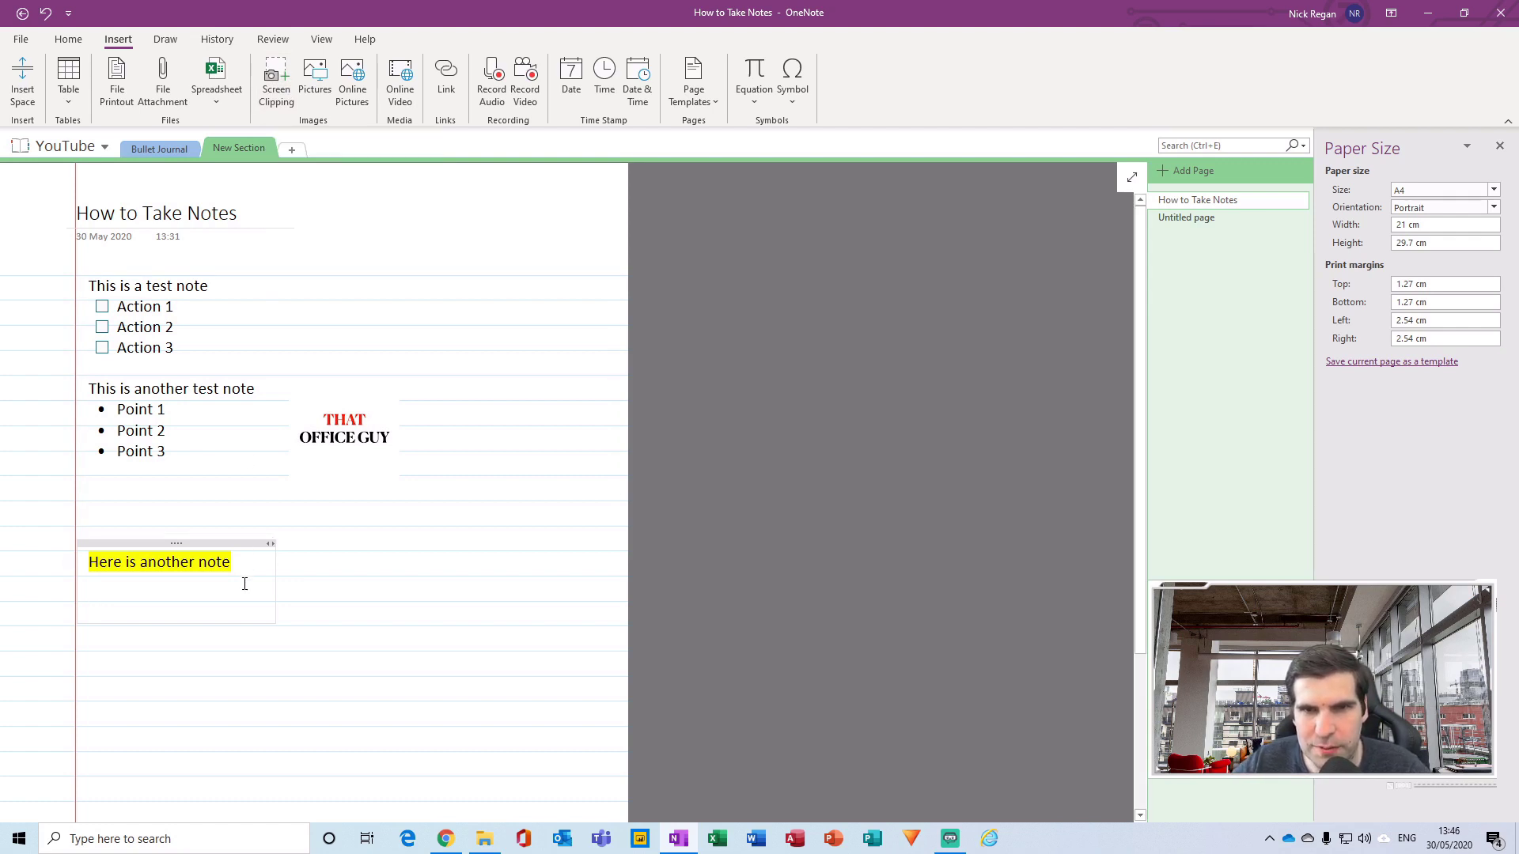
pyautogui.click(166, 38)
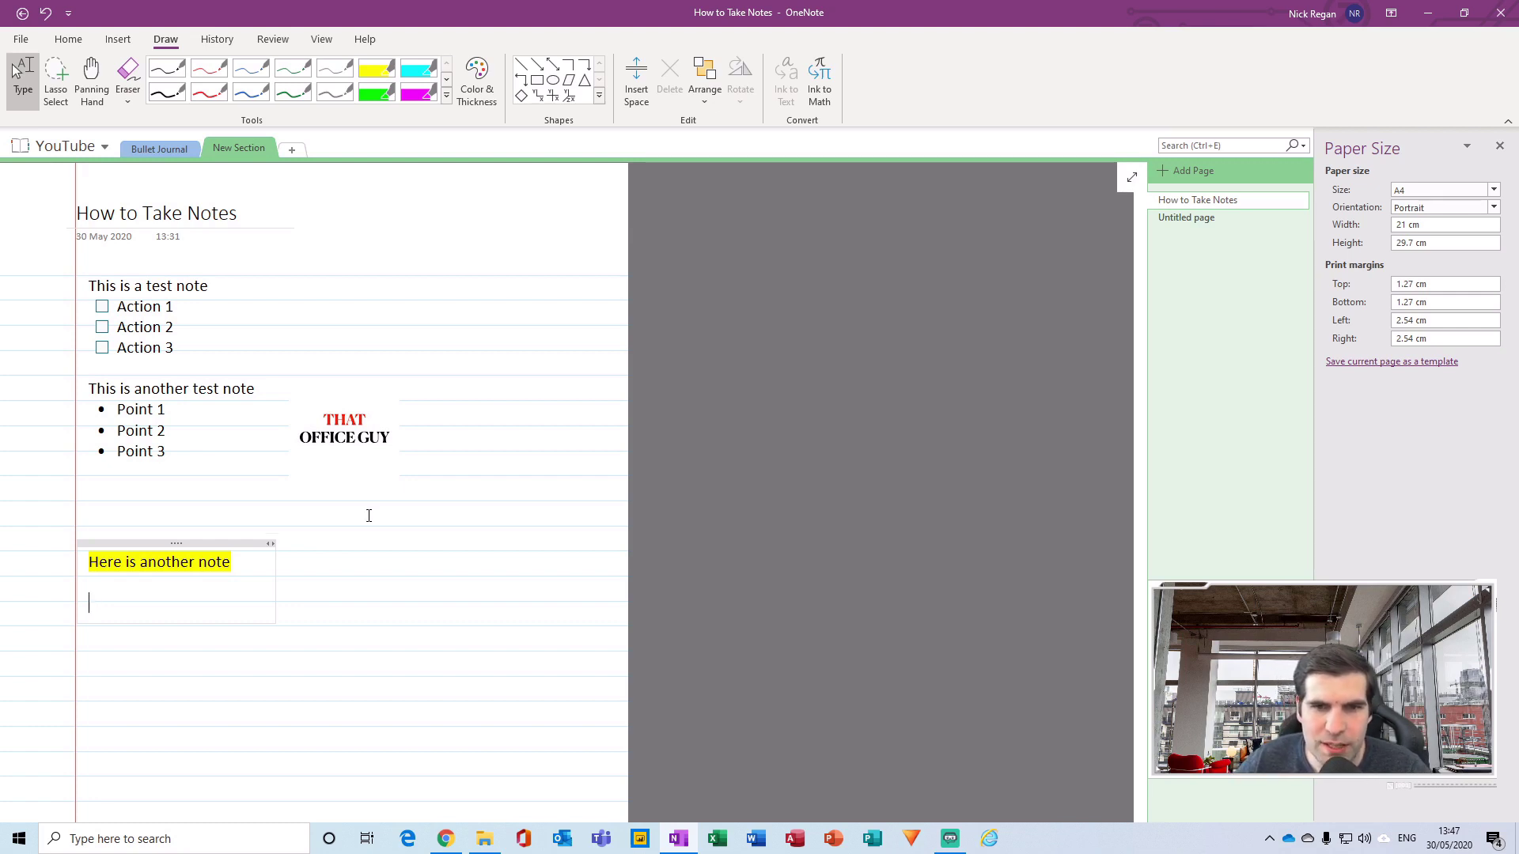
pyautogui.click(284, 268)
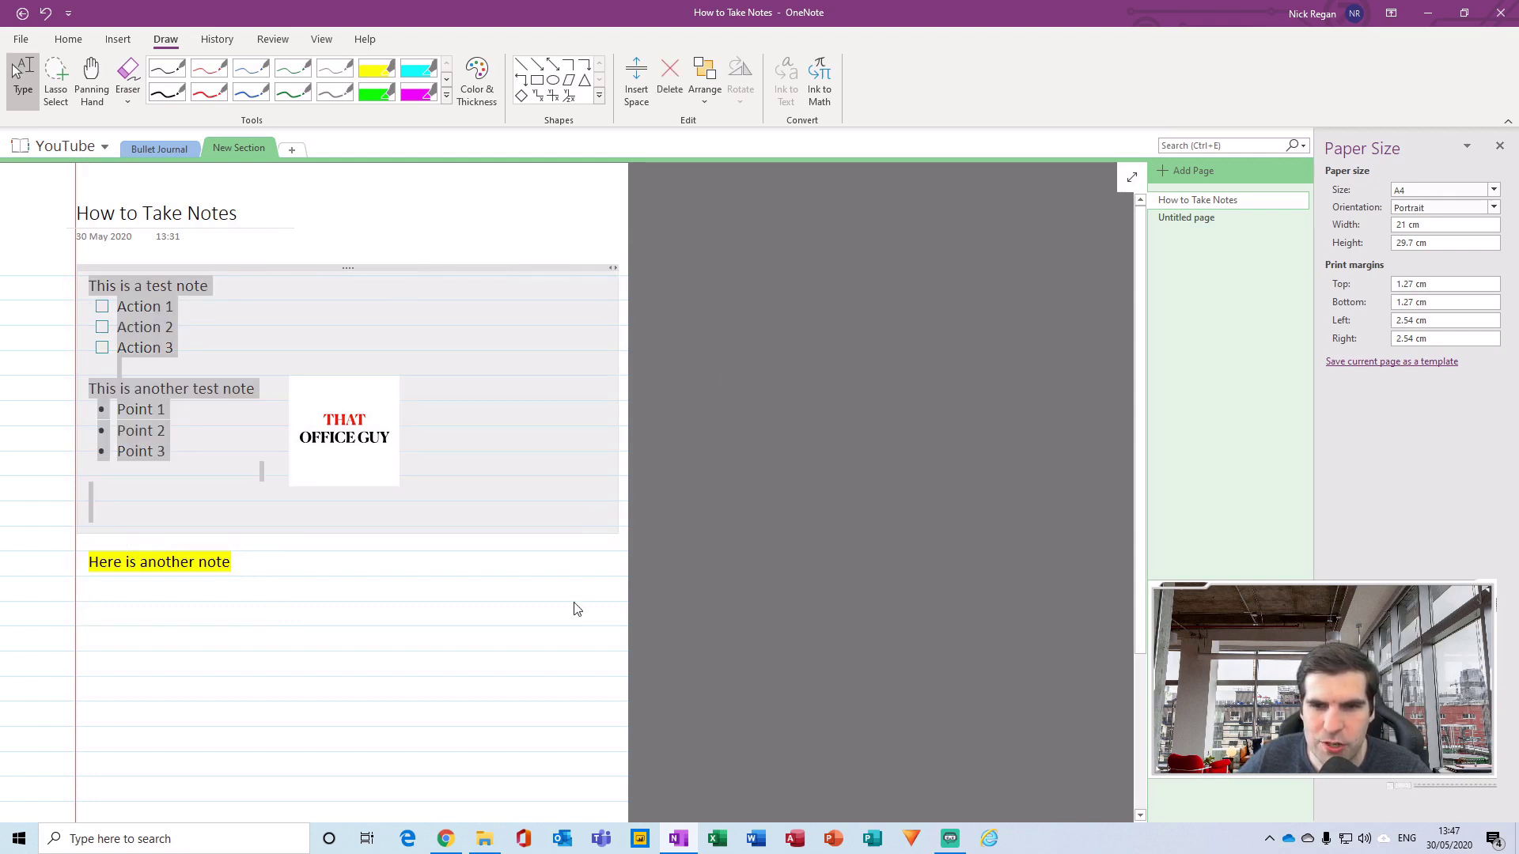
pyautogui.click(243, 544)
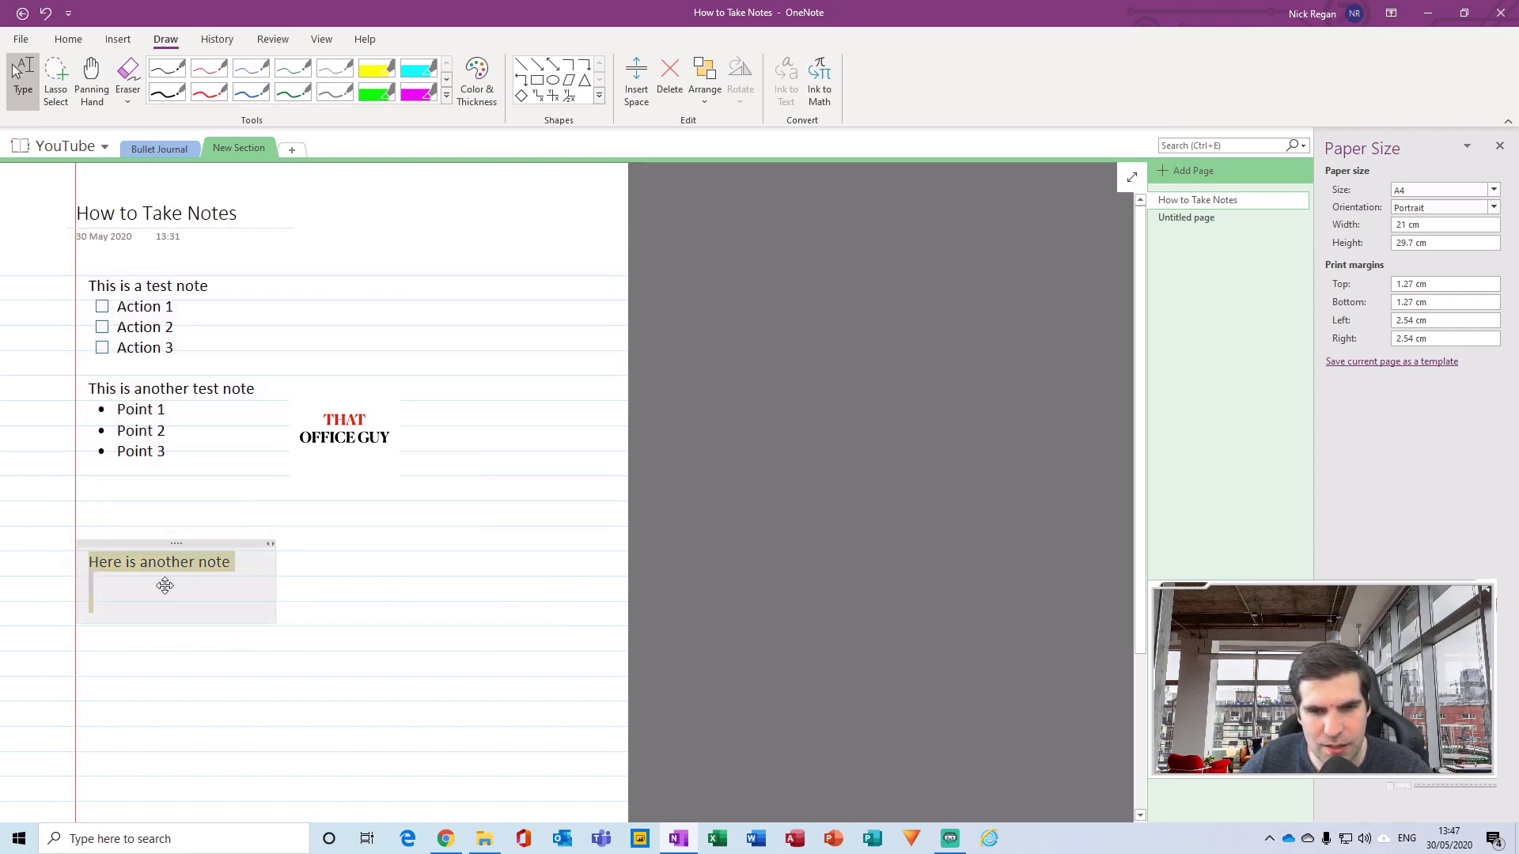
pyautogui.moveTo(224, 545)
pyautogui.mouseDown()
pyautogui.moveTo(226, 518)
pyautogui.moveTo(353, 339)
pyautogui.moveTo(458, 266)
pyautogui.moveTo(546, 431)
pyautogui.moveTo(407, 529)
pyautogui.moveTo(200, 555)
pyautogui.moveTo(212, 544)
pyautogui.mouseUp()
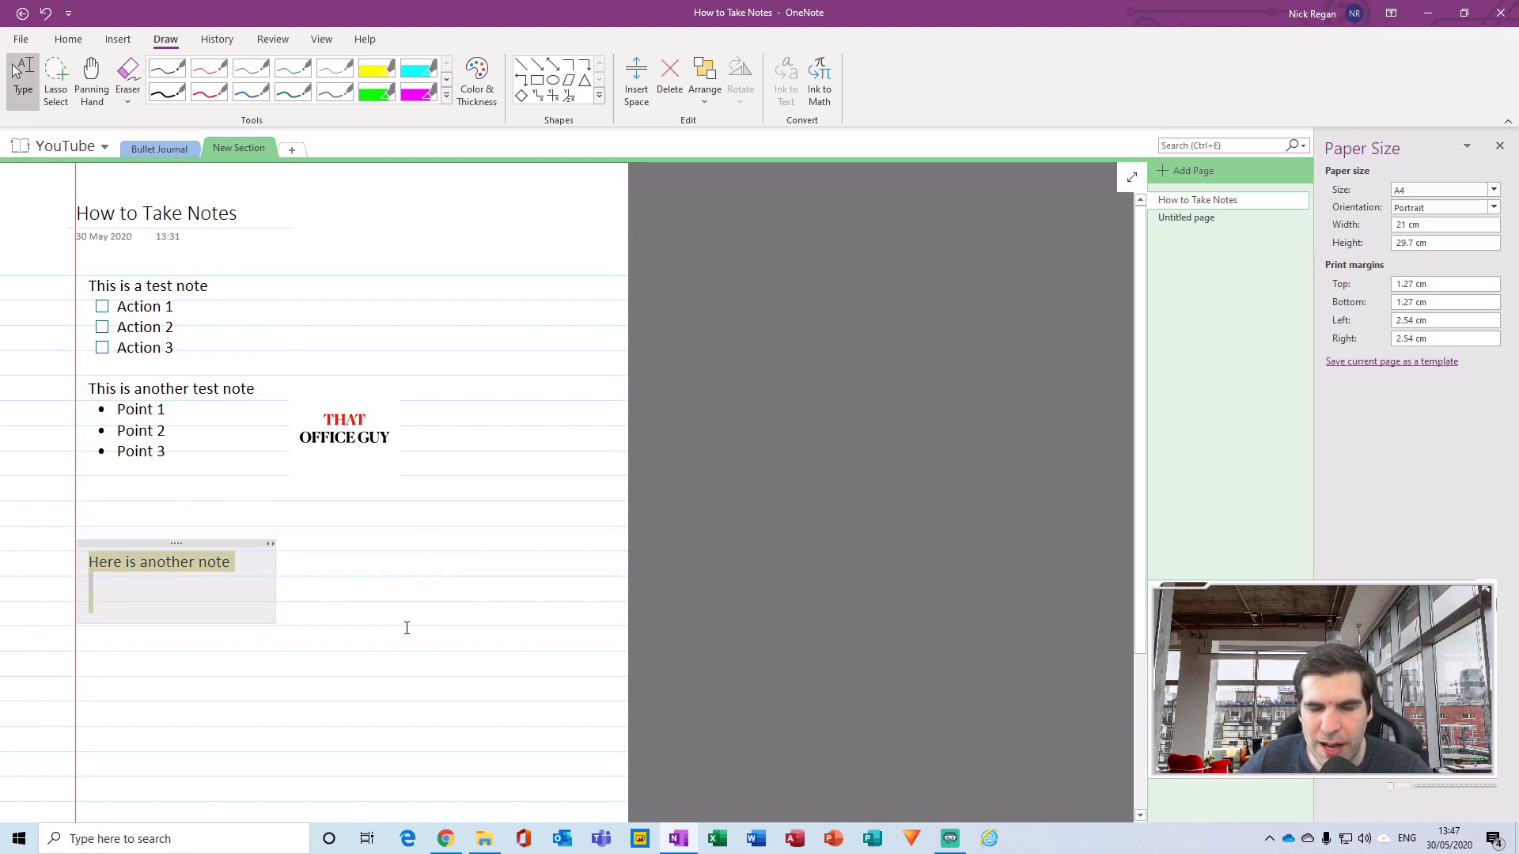
pyautogui.click(384, 566)
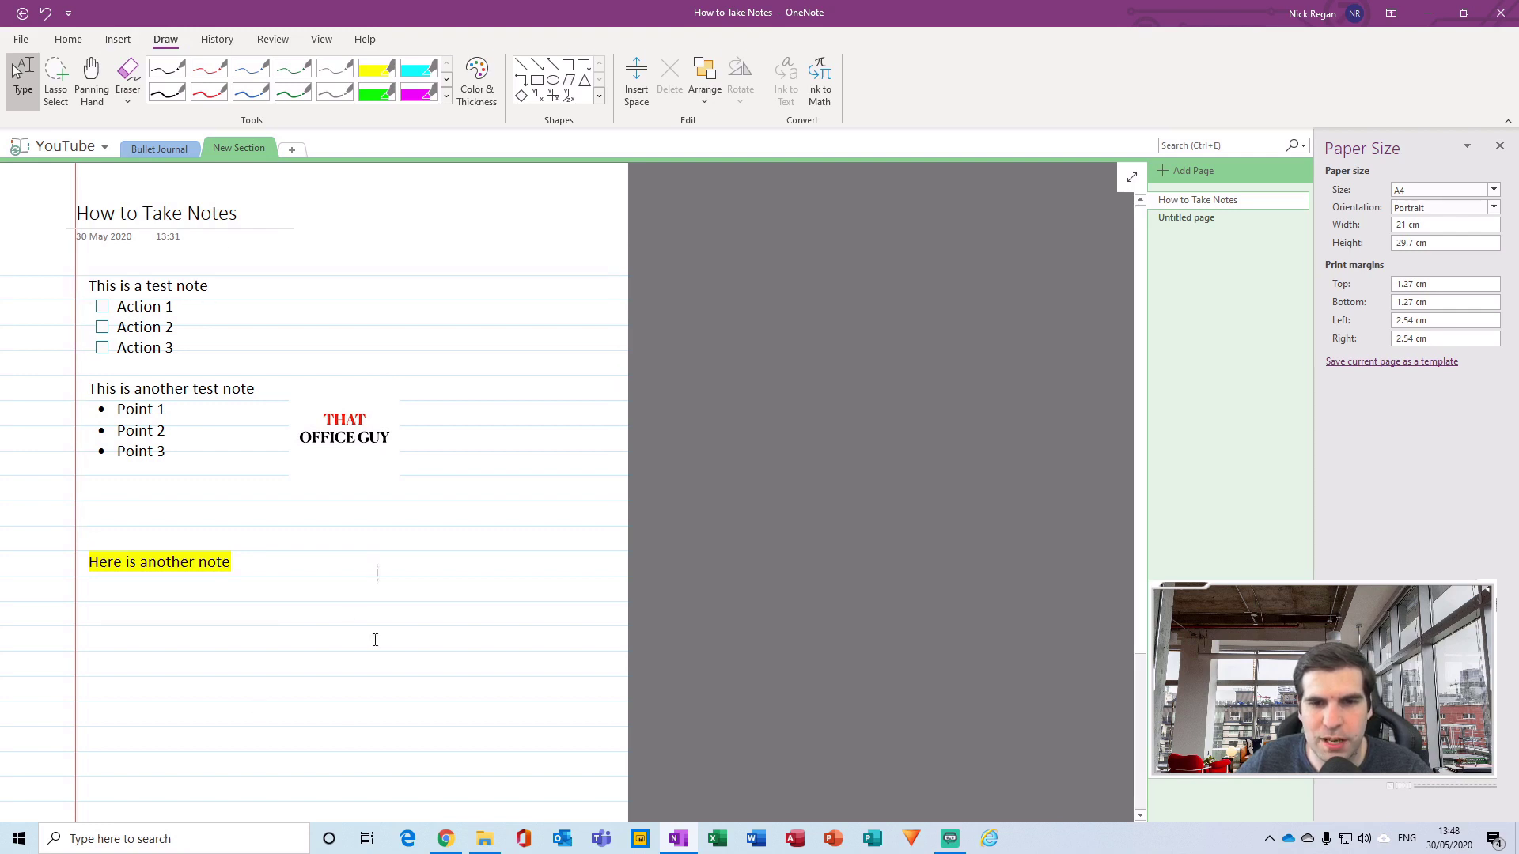
# Try the second-smallest grid lines on the page background, ending with the second-narrowest rule lines applied
pyautogui.click(119, 41)
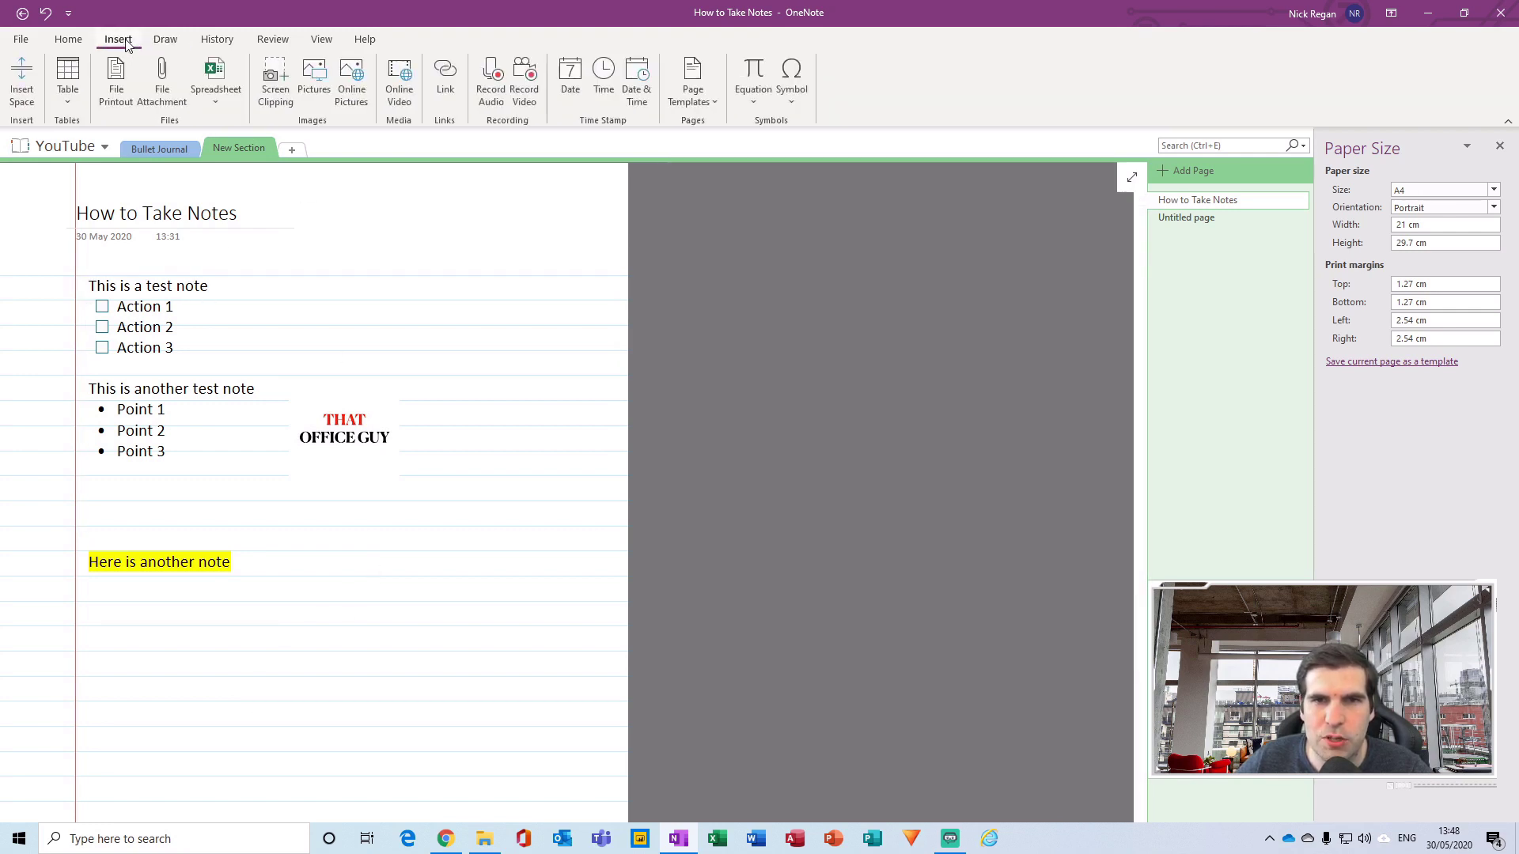
pyautogui.click(321, 41)
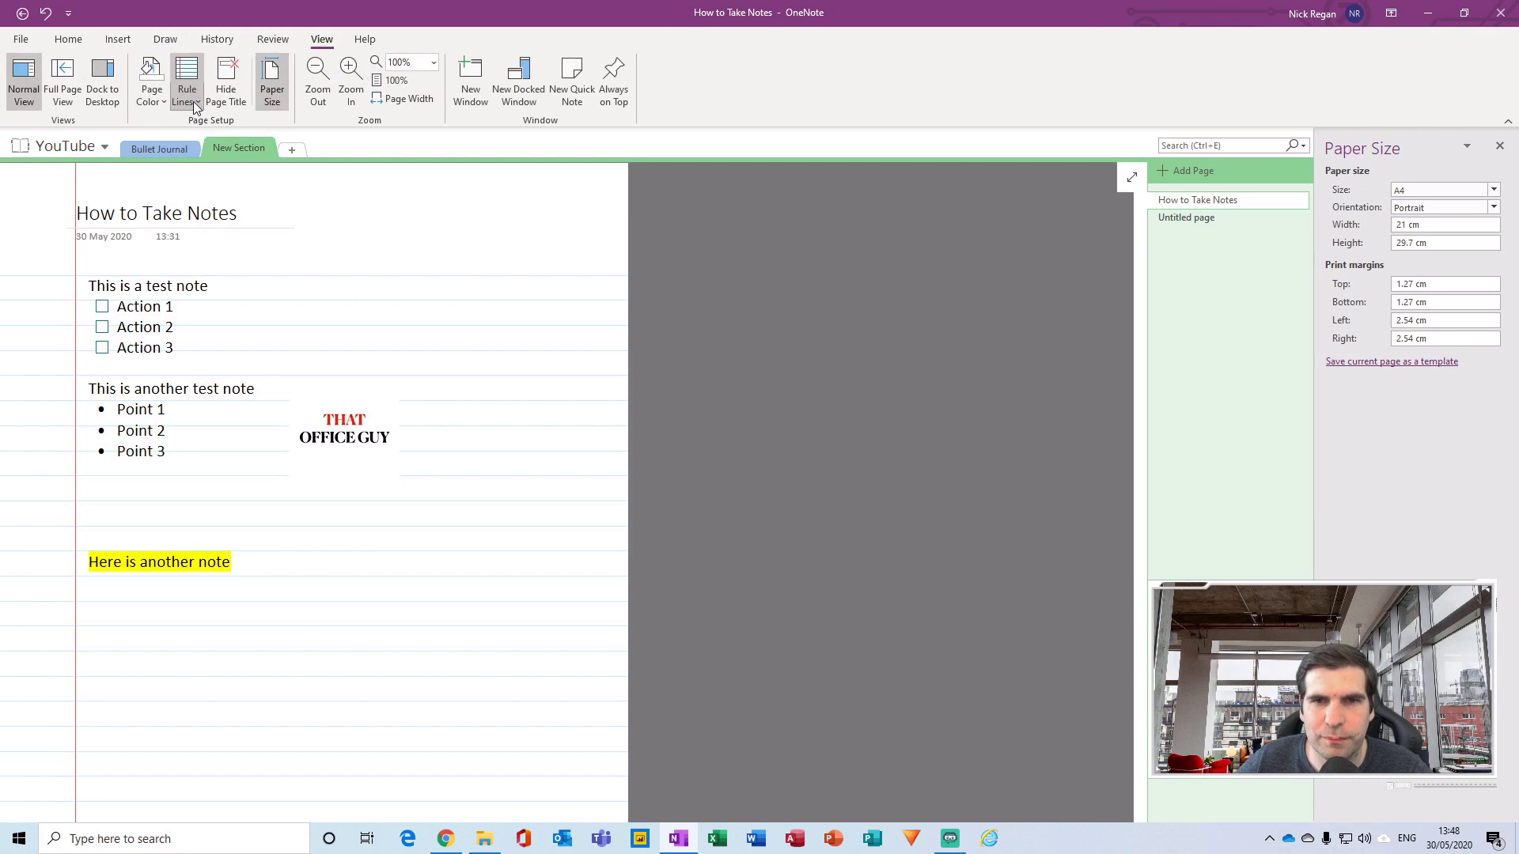
pyautogui.click(193, 100)
pyautogui.click(228, 231)
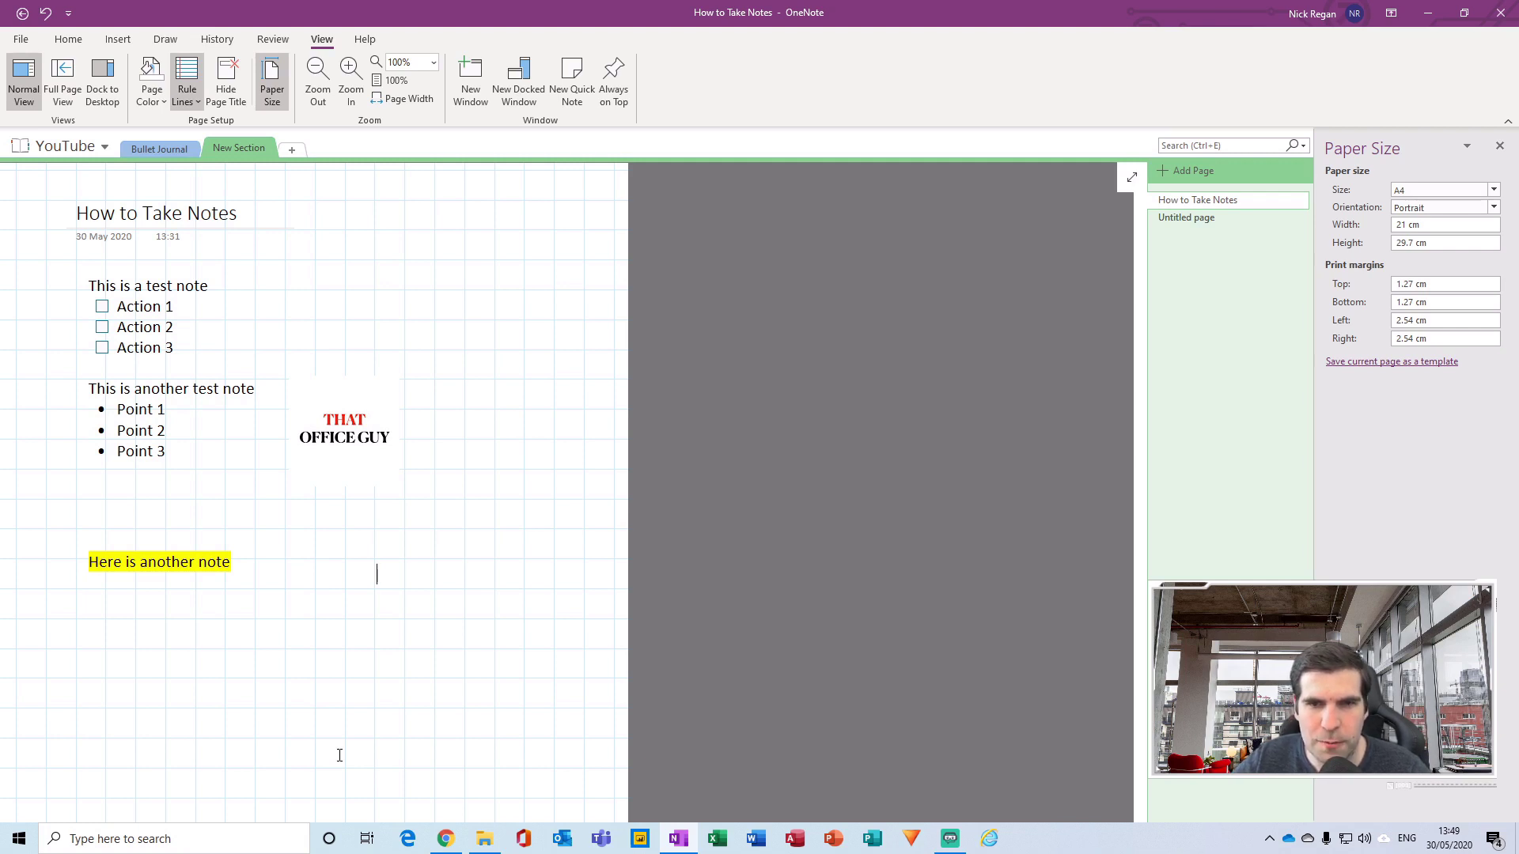
pyautogui.click(190, 94)
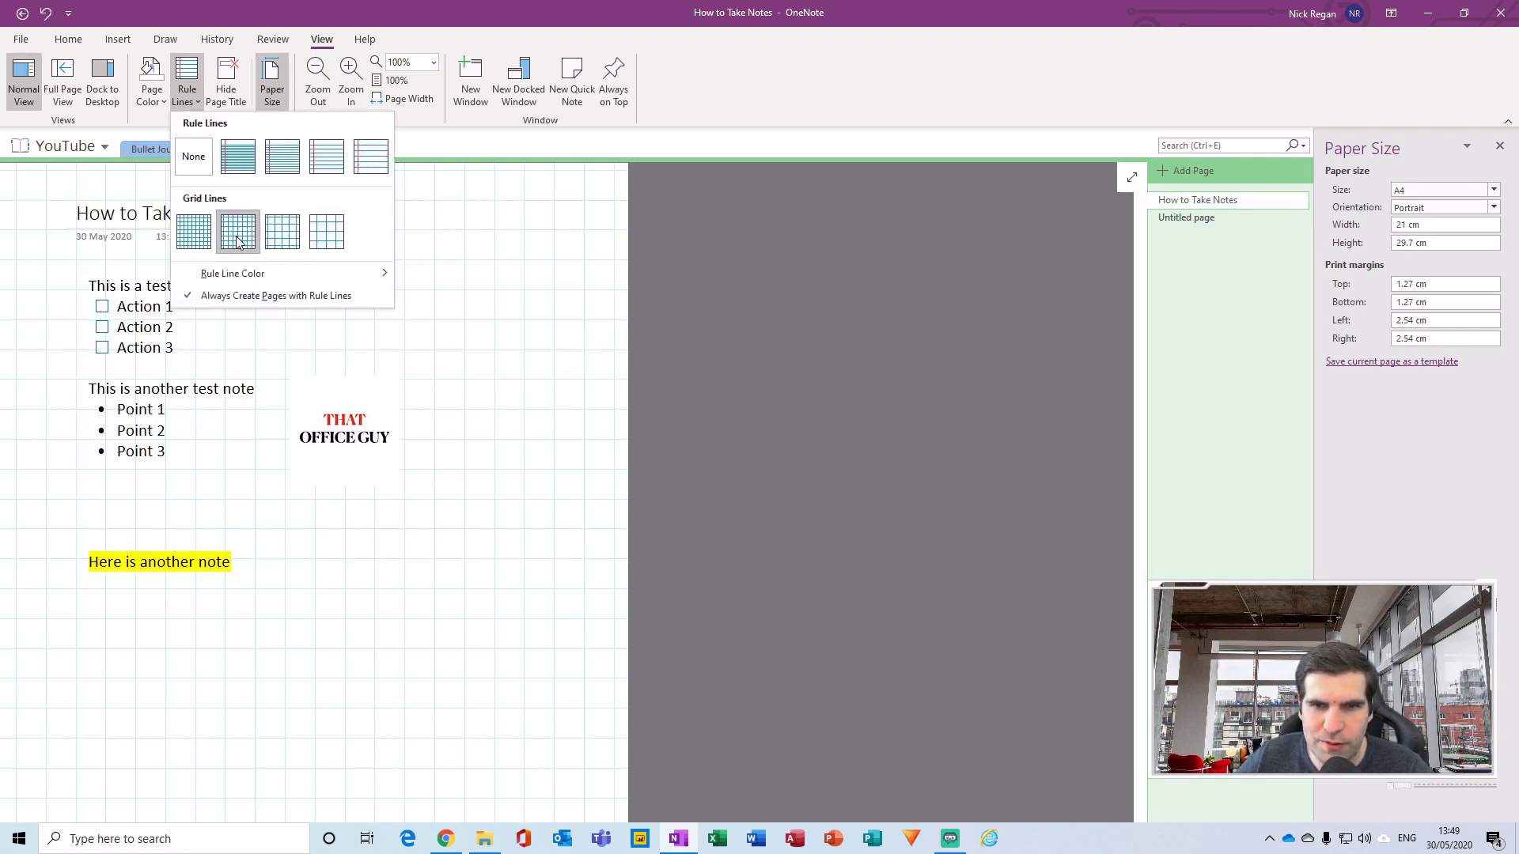
pyautogui.click(279, 164)
# Try the page with no lines, the narrowest rule lines and the smallest grid, ending on the second-narrowest rule lines
pyautogui.click(189, 93)
pyautogui.click(196, 154)
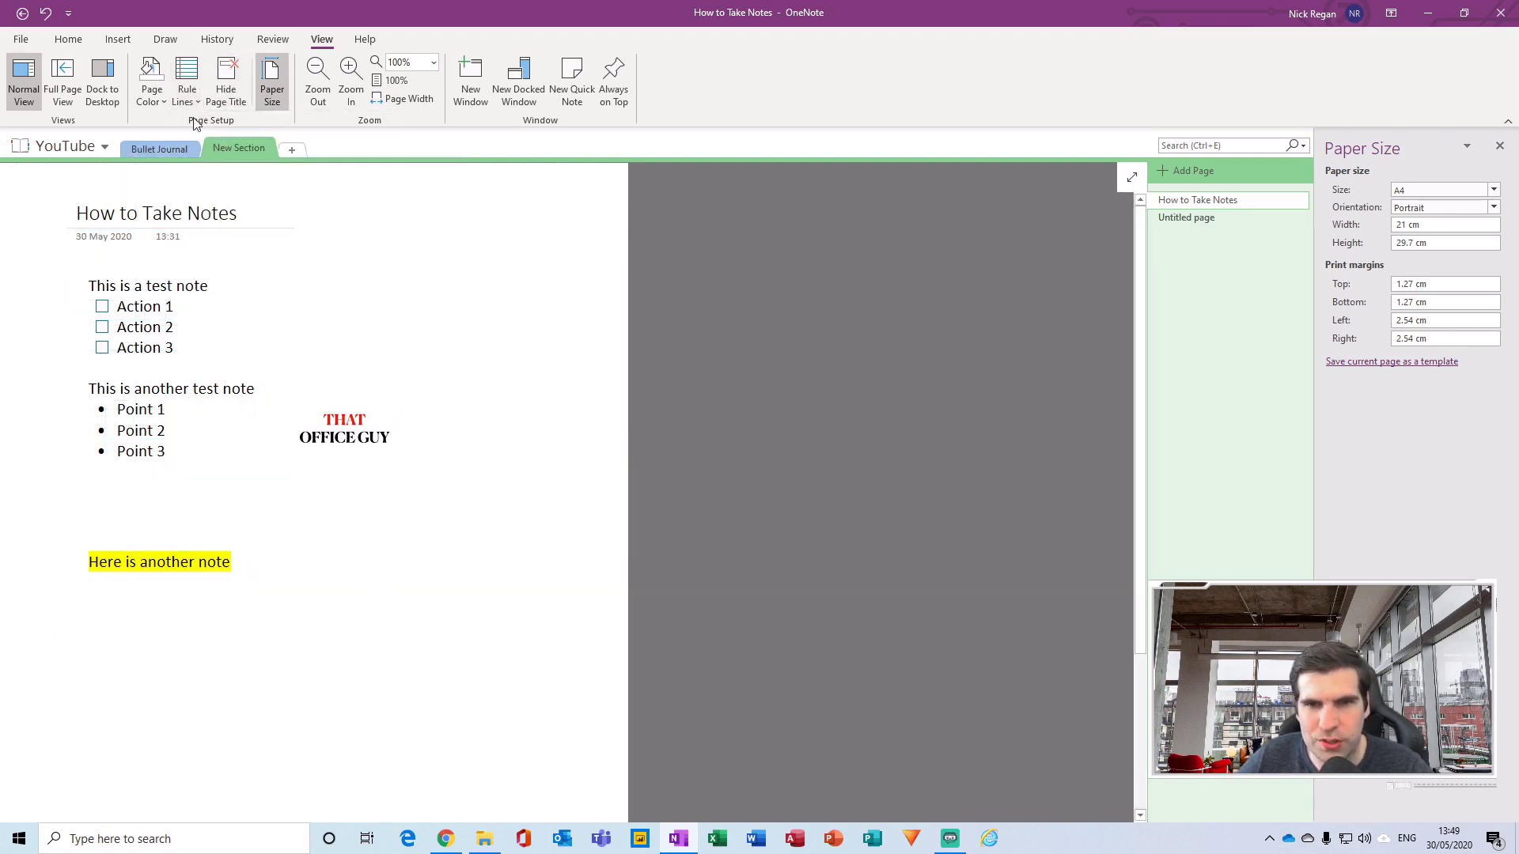
pyautogui.click(190, 94)
pyautogui.click(254, 163)
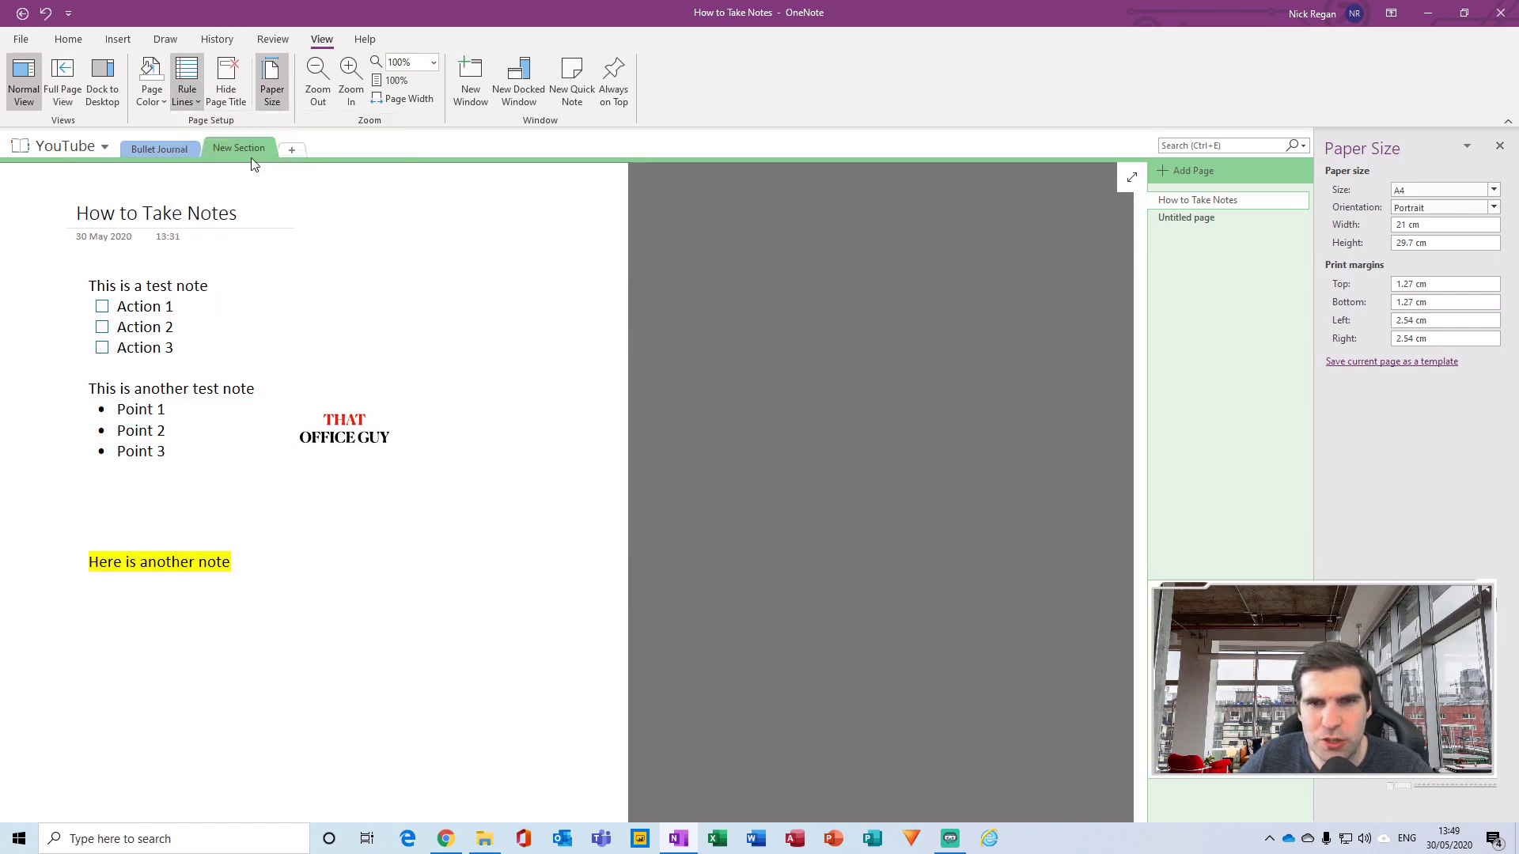
pyautogui.click(190, 94)
pyautogui.click(194, 232)
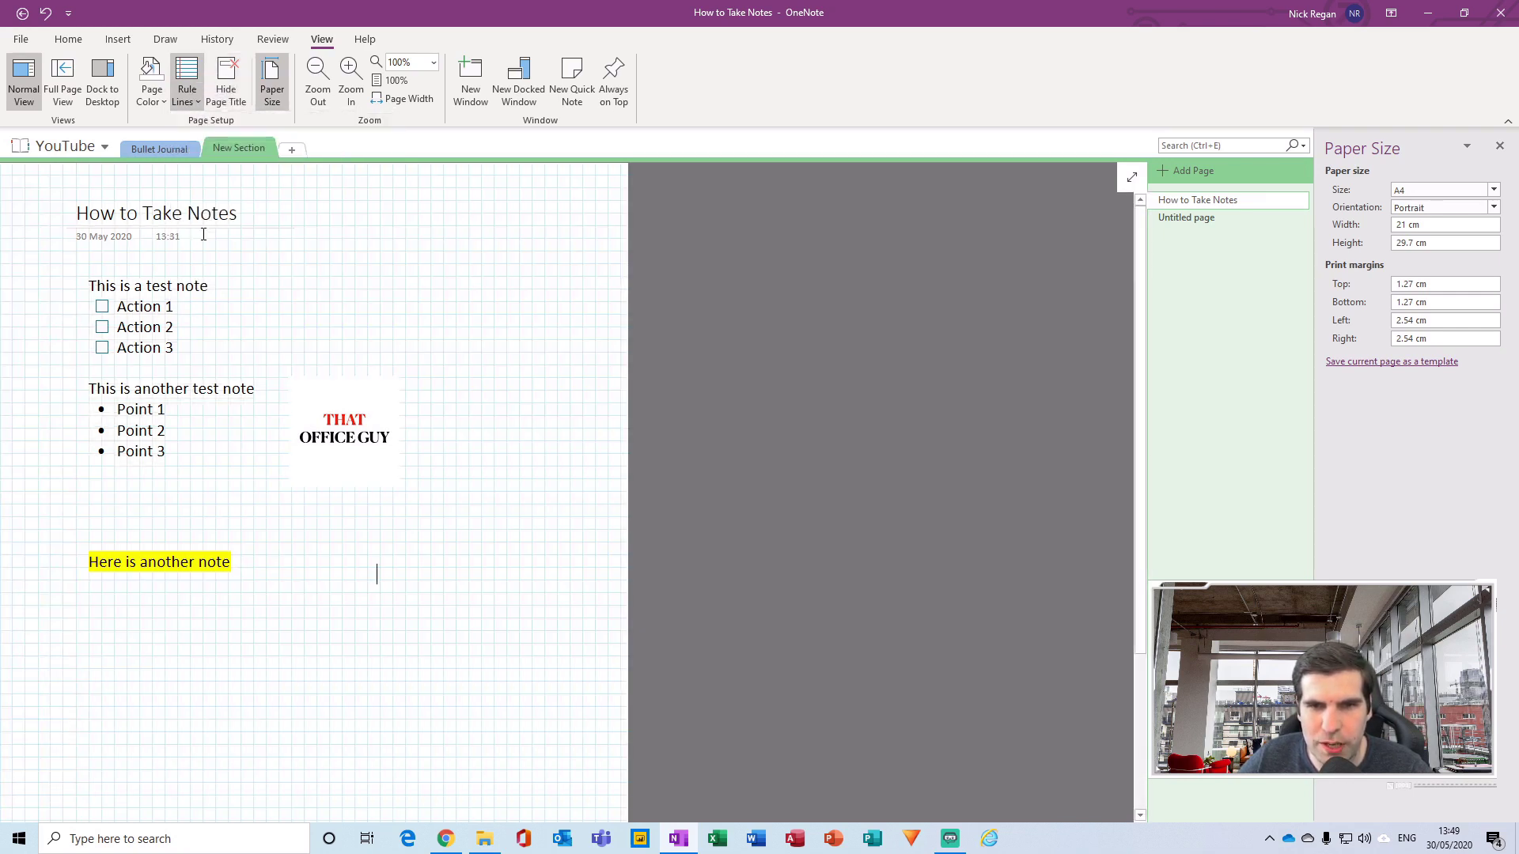
pyautogui.click(193, 101)
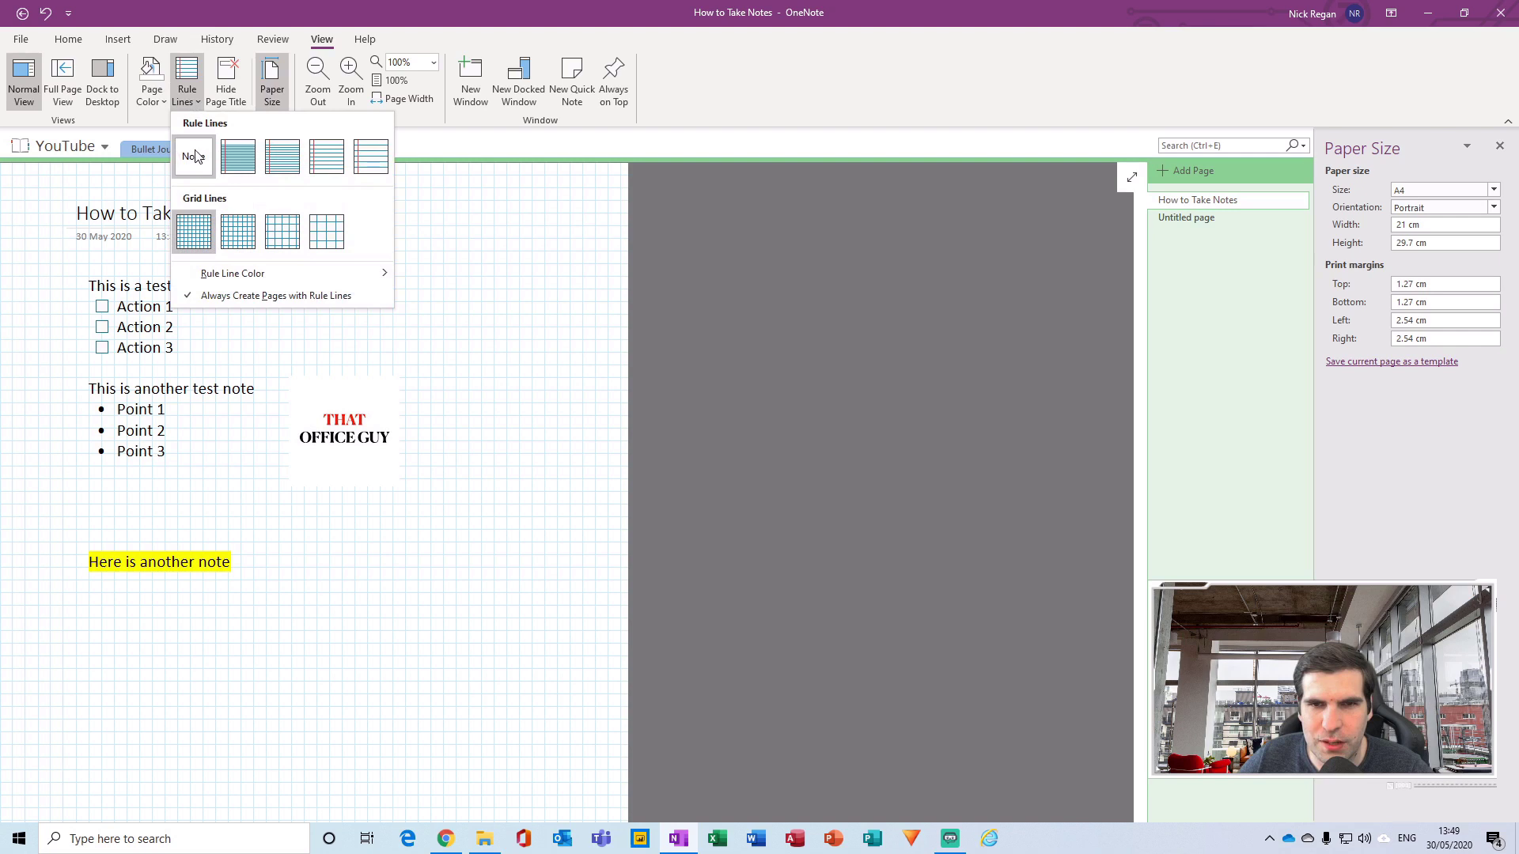
pyautogui.click(281, 166)
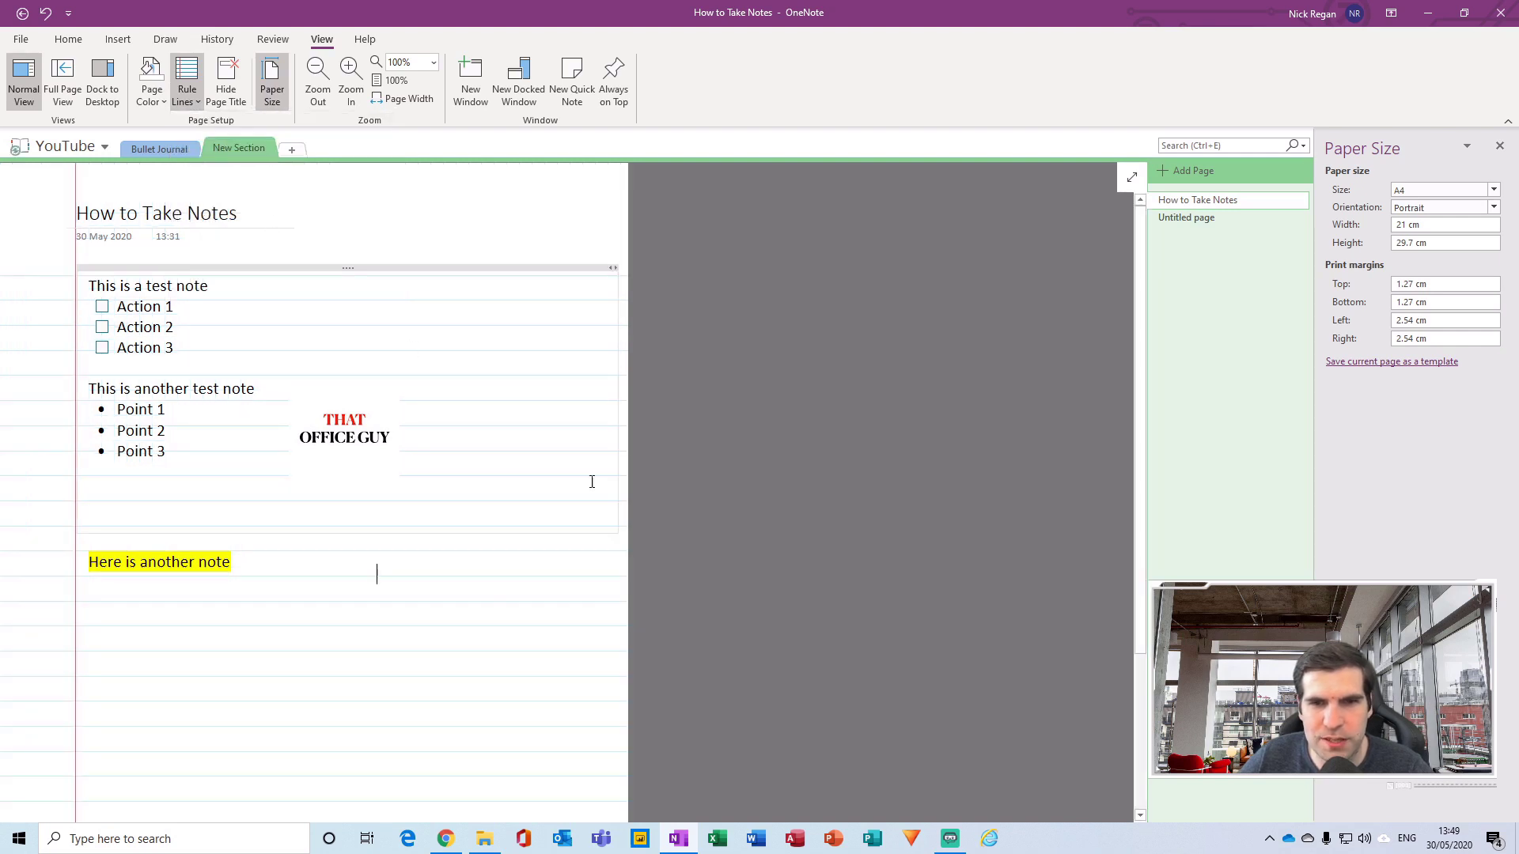